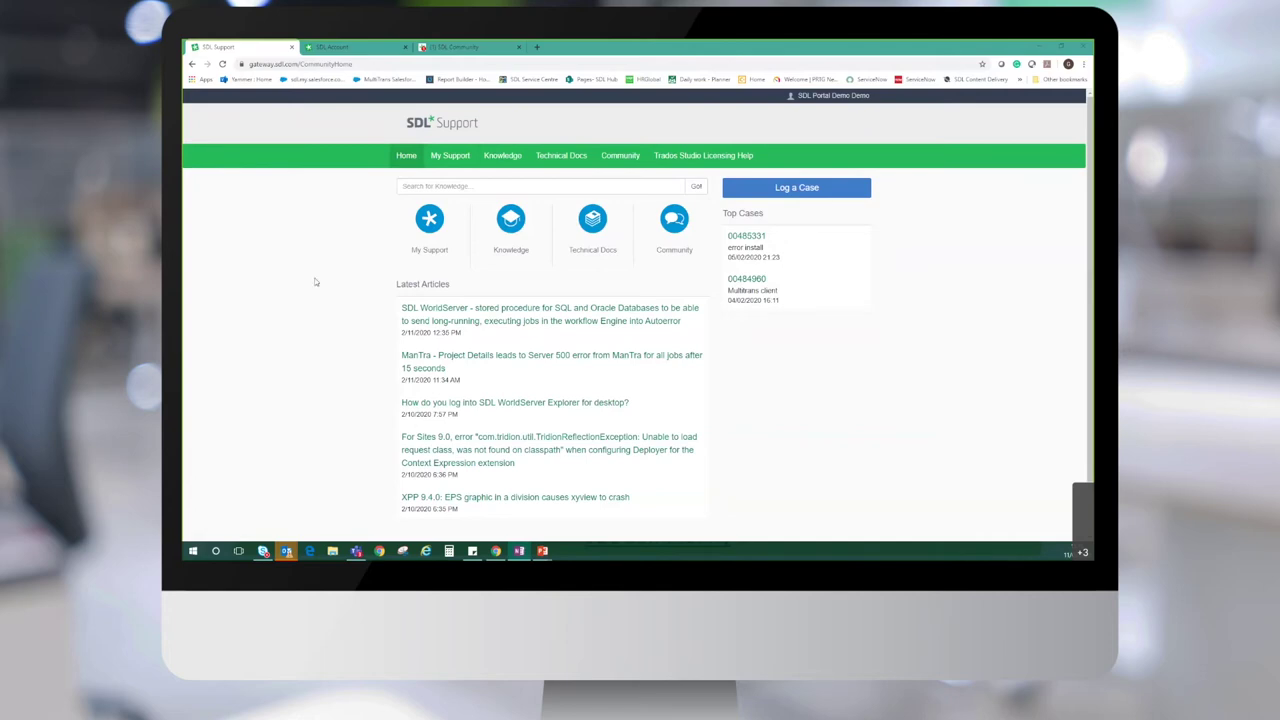
Search the knowledge base for 'MultiTrans' and scan the matching article list
{"action": "left_click", "coordinate": [436, 186]}
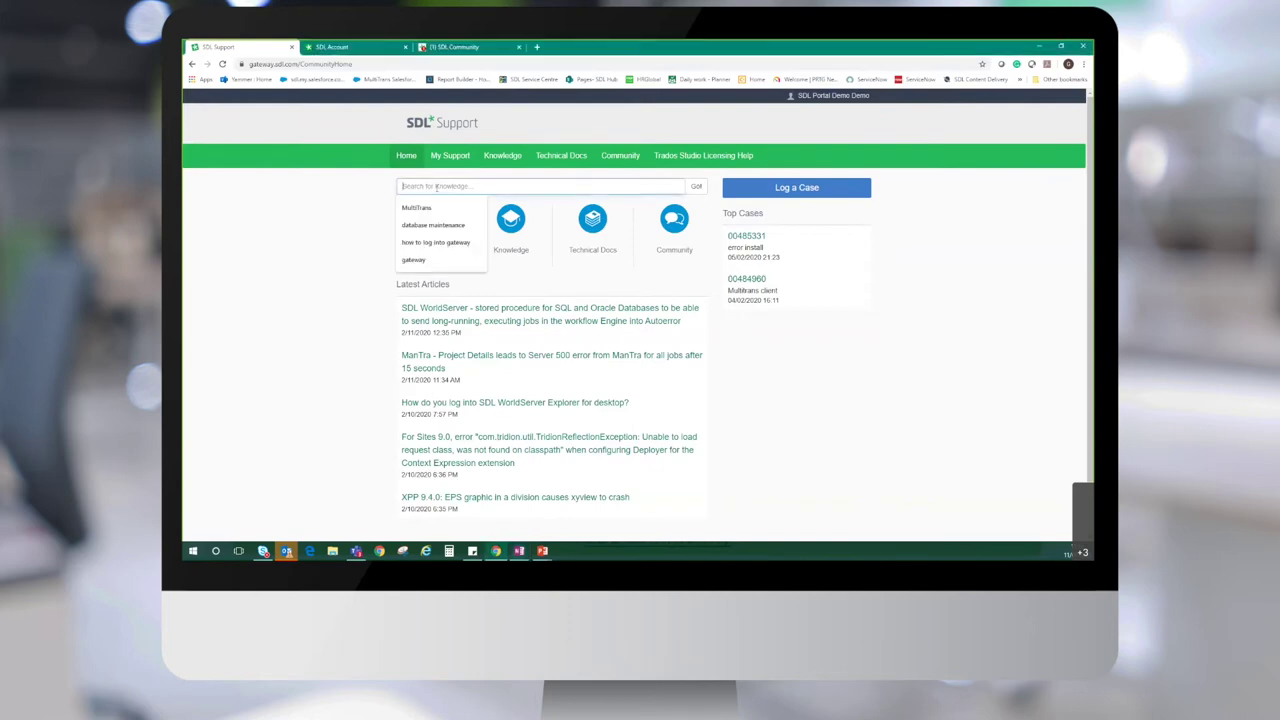
{"action": "left_click", "coordinate": [418, 208]}
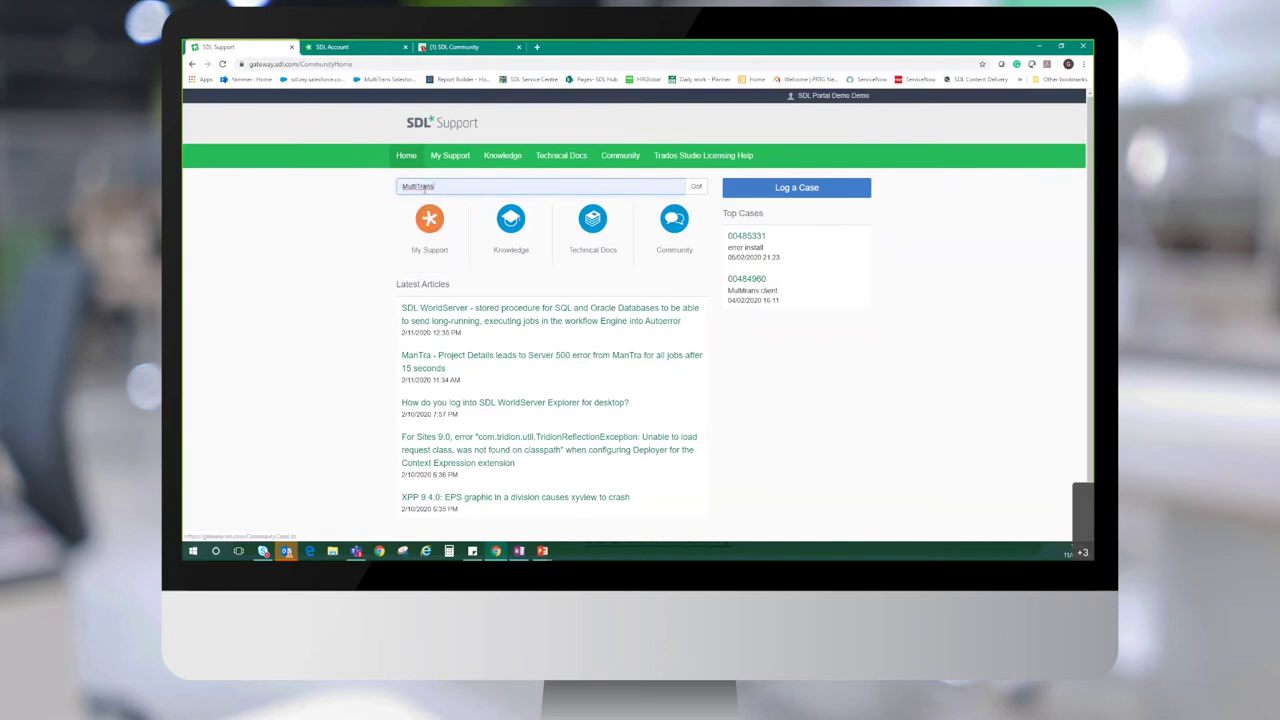
{"action": "key", "text": "Return"}
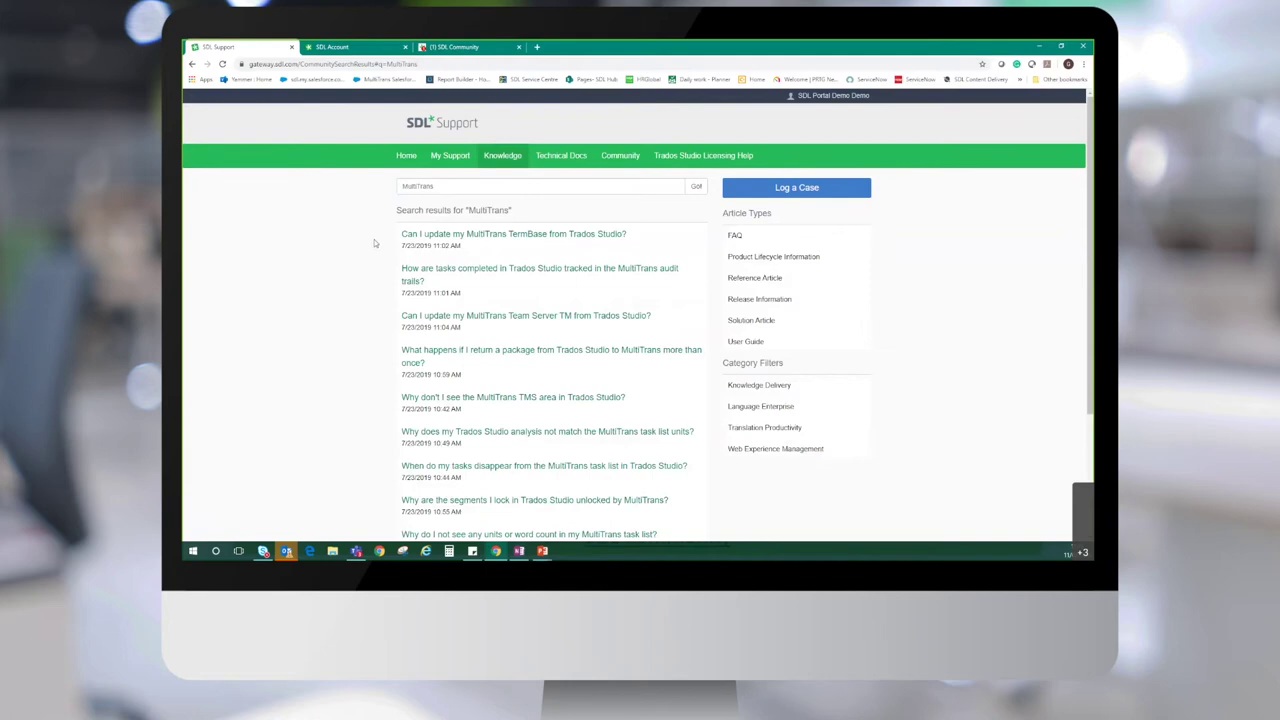
{"action": "scroll", "coordinate": [378, 259], "scroll_direction": "down", "scroll_amount": 4}
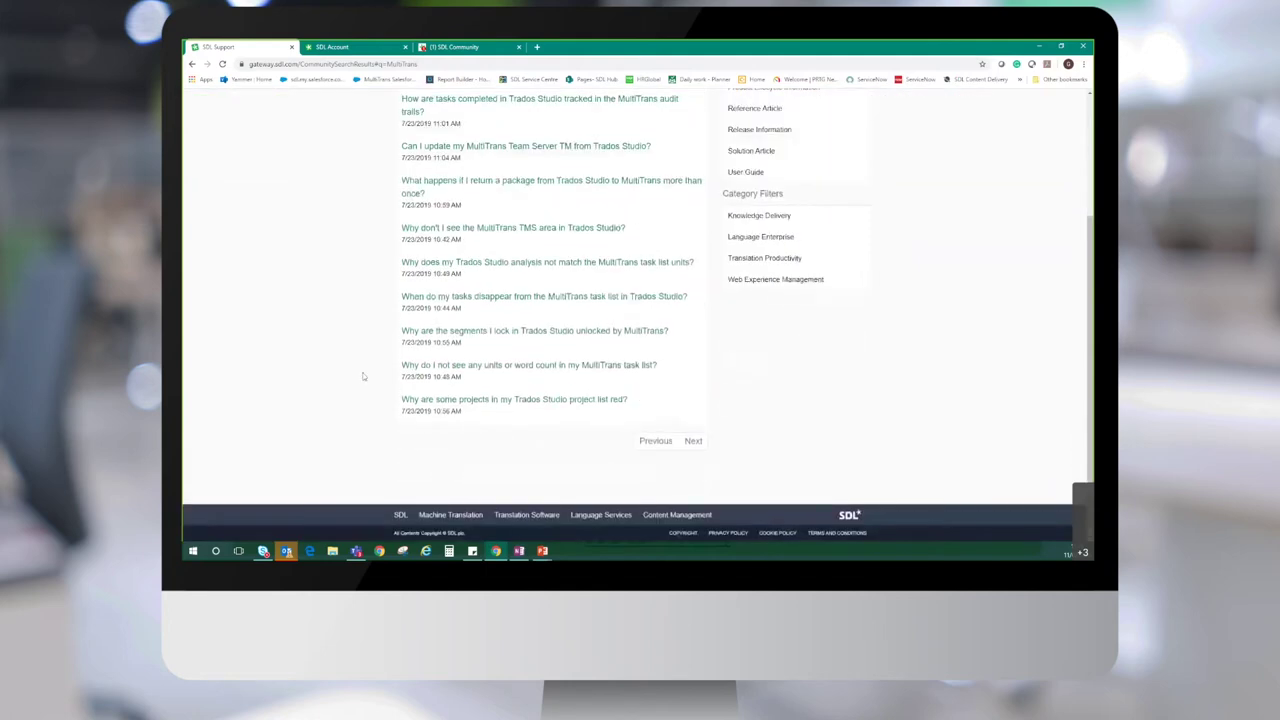
{"action": "scroll", "coordinate": [365, 413], "scroll_direction": "up", "scroll_amount": 3}
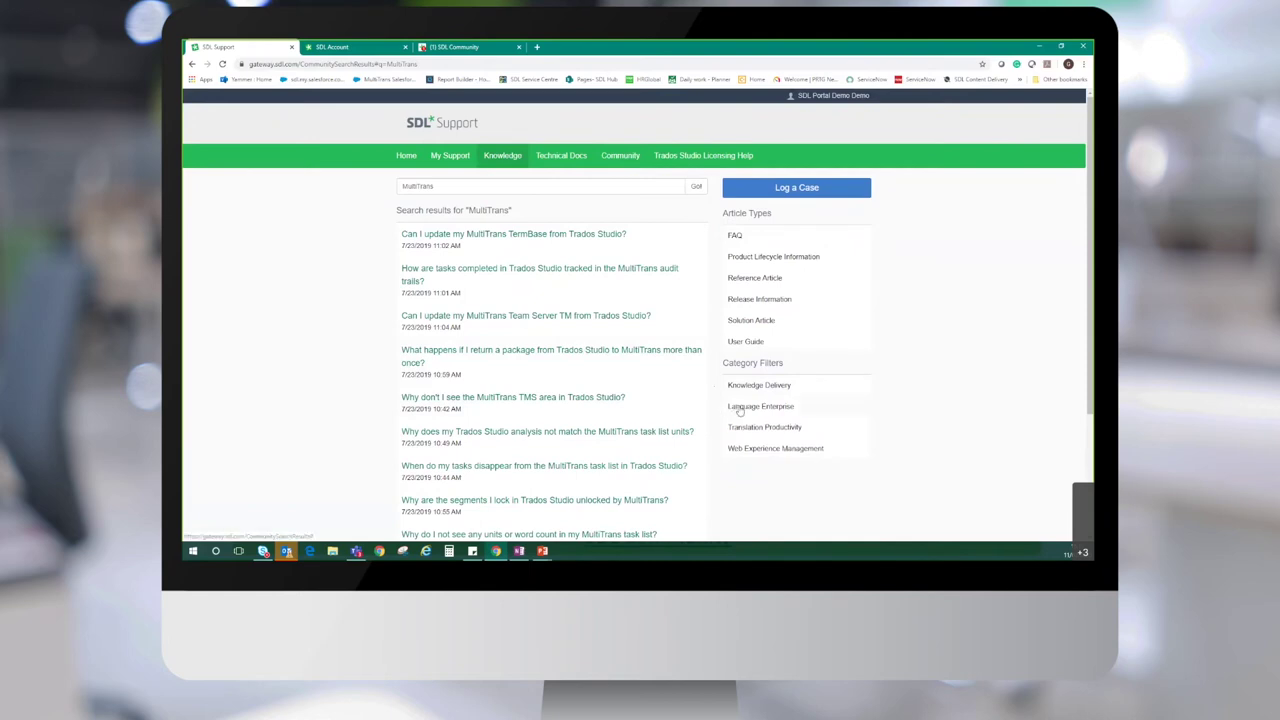
Filter the MultiTrans results to the Language Enterprise category
{"action": "left_click", "coordinate": [740, 407]}
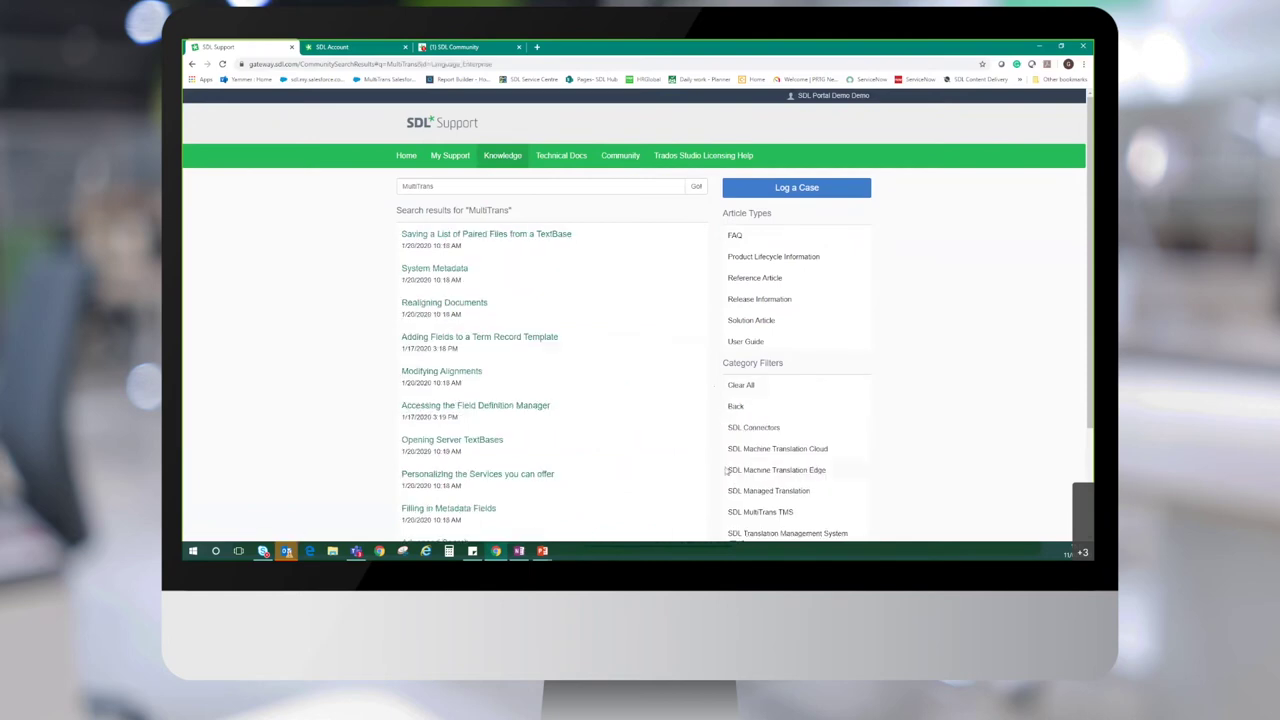
{"action": "scroll", "coordinate": [880, 475], "scroll_direction": "down", "scroll_amount": 1}
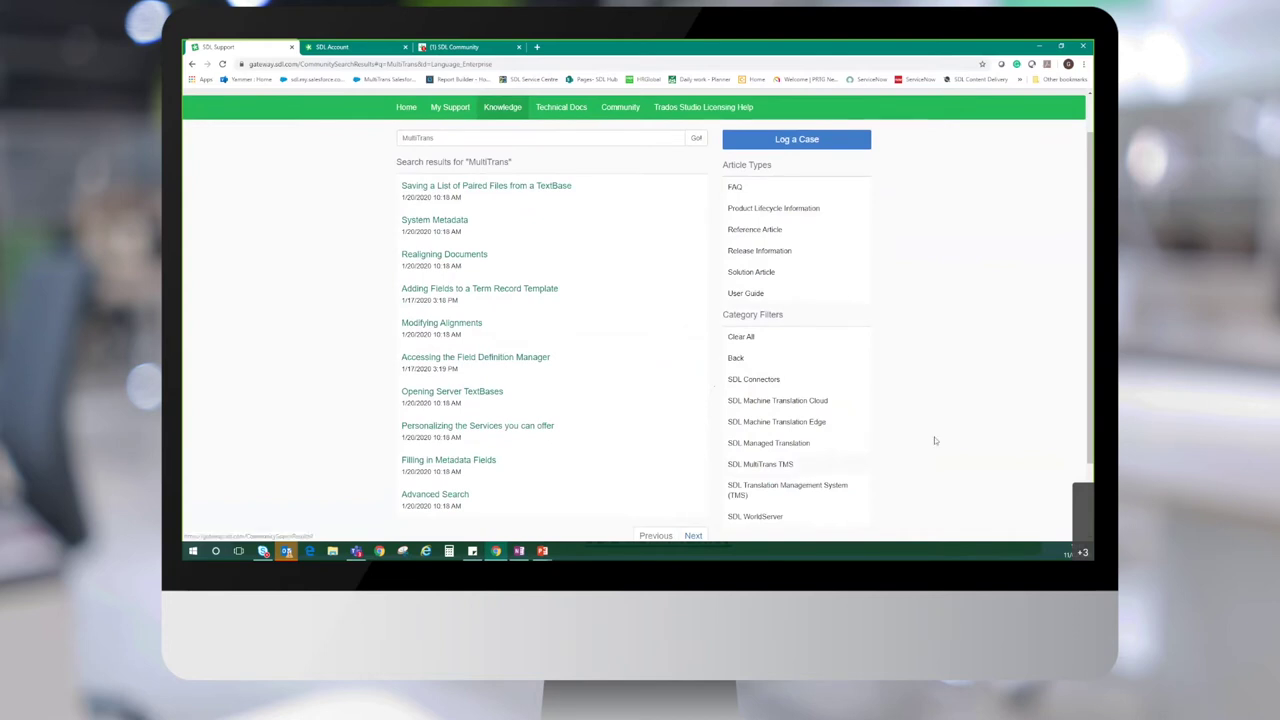
{"action": "scroll", "coordinate": [446, 194], "scroll_direction": "up", "scroll_amount": 1}
Open the 'Adding Fields to a Term Record Template' article from the results
{"action": "left_click", "coordinate": [449, 186]}
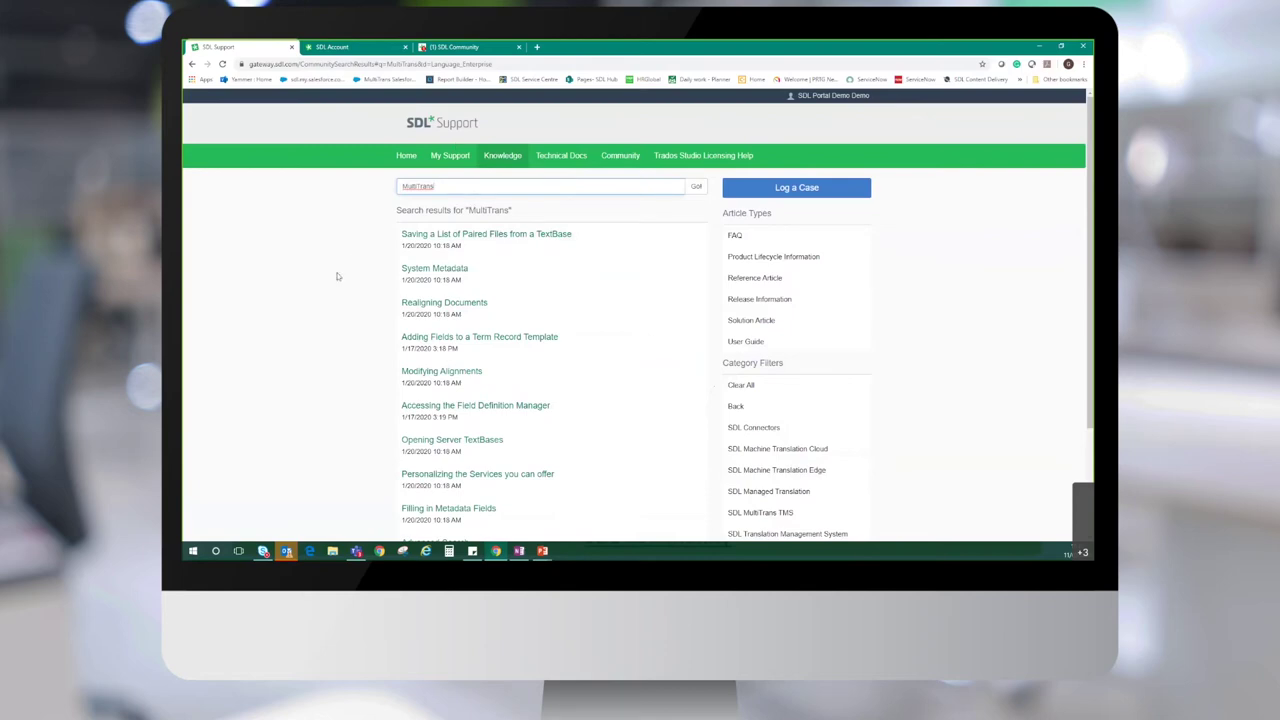
{"action": "scroll", "coordinate": [326, 300], "scroll_direction": "down", "scroll_amount": 2}
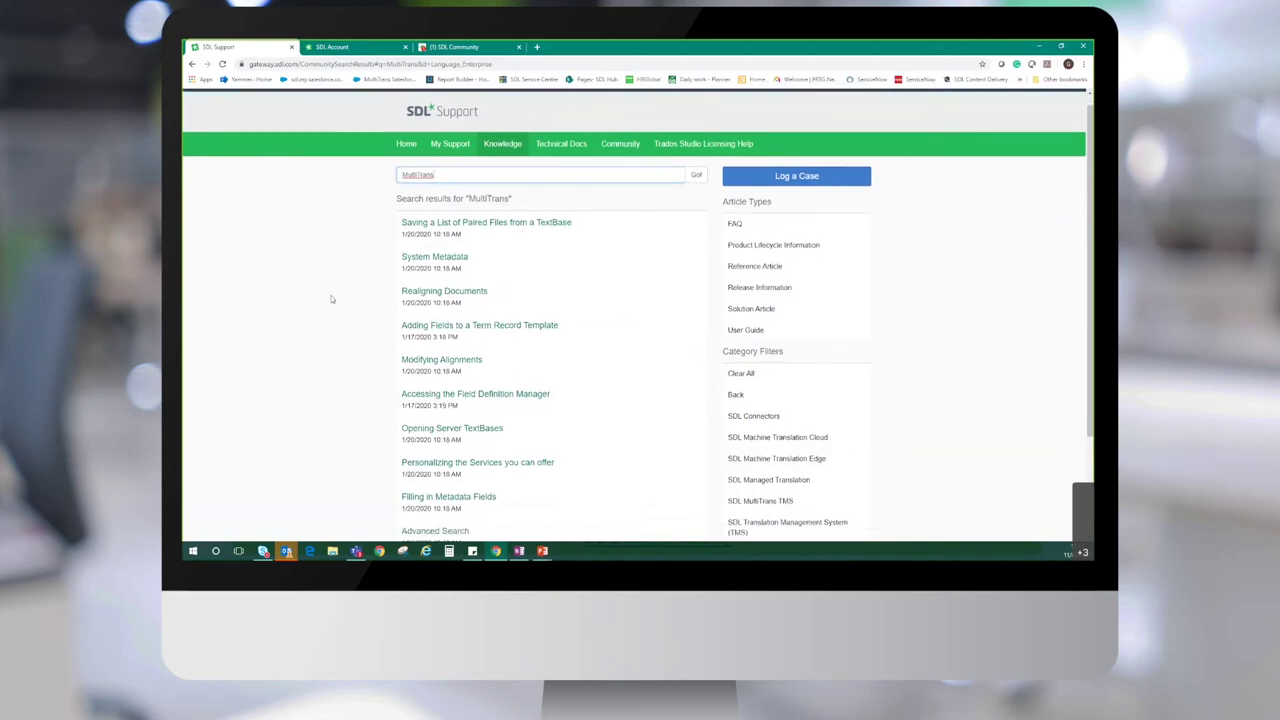
{"action": "left_click", "coordinate": [430, 249]}
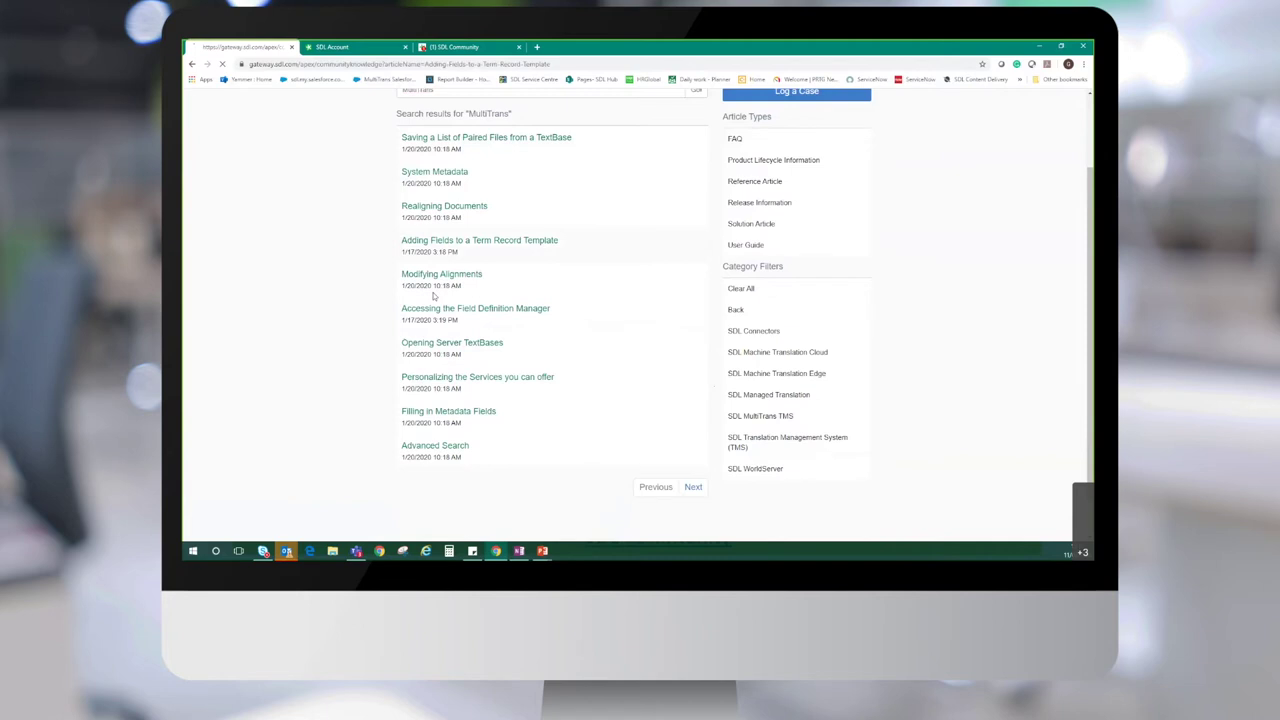
Scroll through the 'Adding Fields to a Term Record Template' article for SDL MultiTrans TMS
{"action": "scroll", "coordinate": [343, 311], "scroll_direction": "down", "scroll_amount": 2}
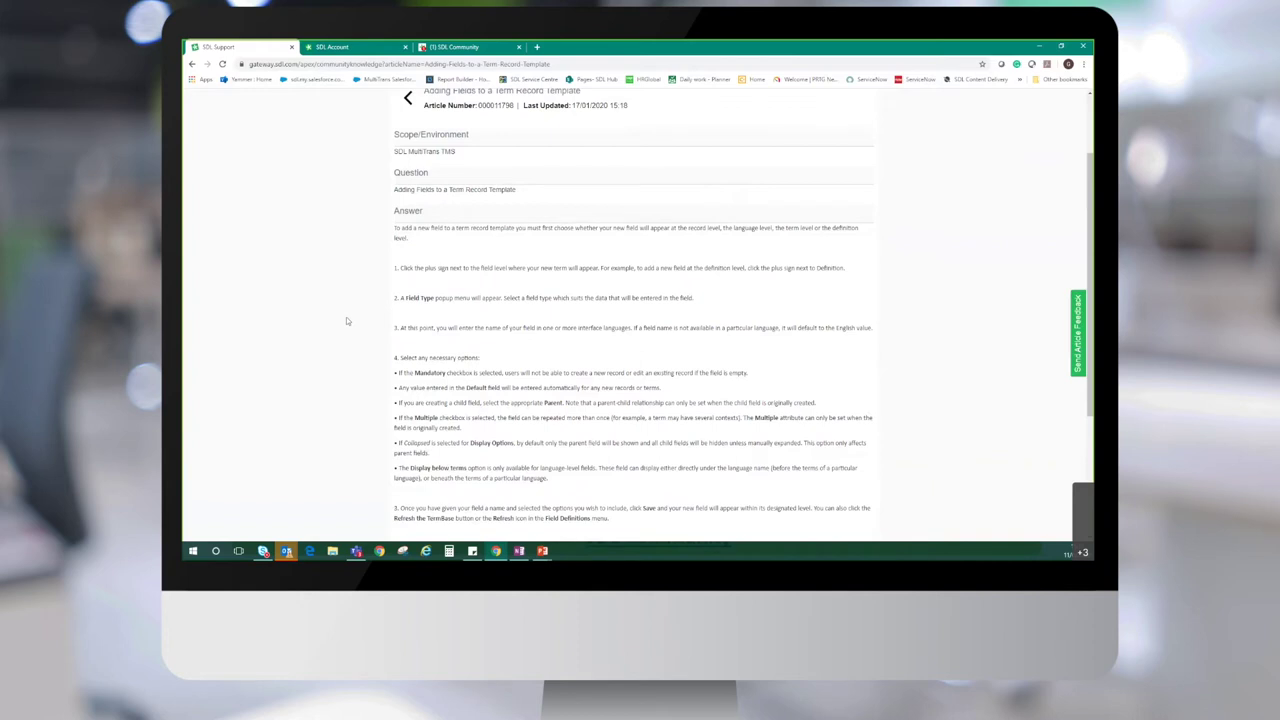
{"action": "scroll", "coordinate": [347, 321], "scroll_direction": "down", "scroll_amount": 2}
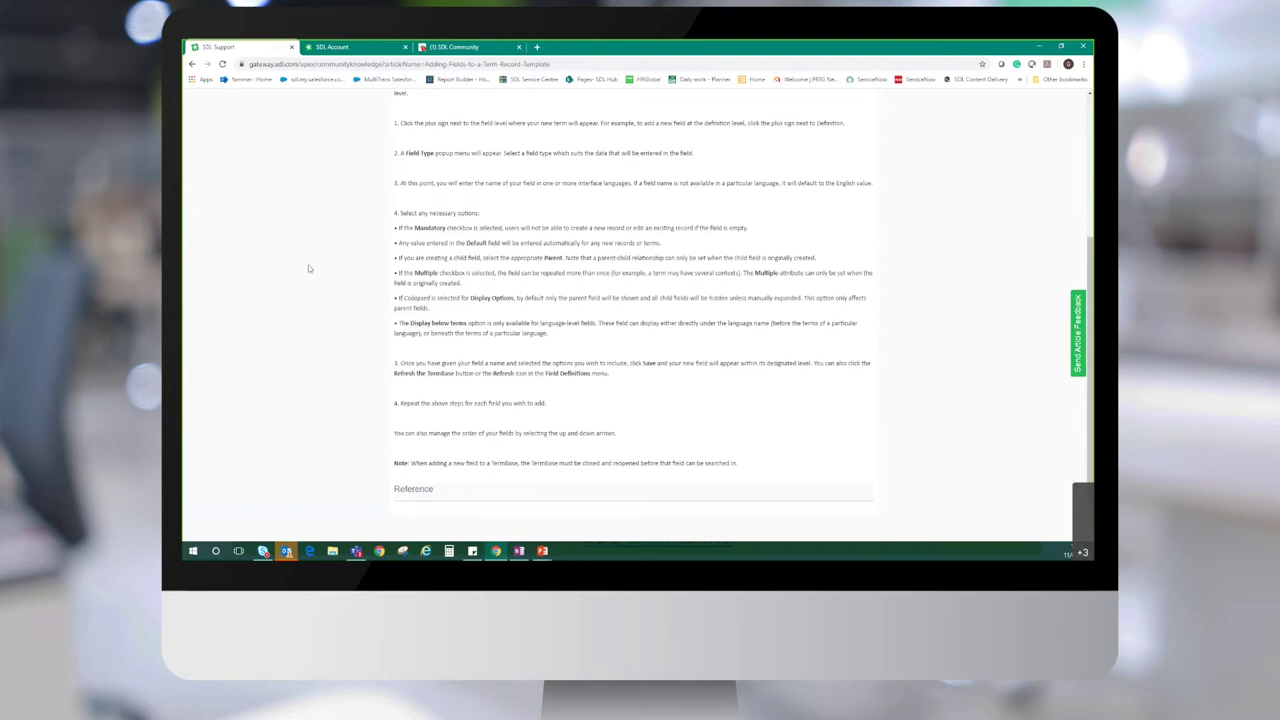
{"action": "scroll", "coordinate": [300, 277], "scroll_direction": "up", "scroll_amount": 3}
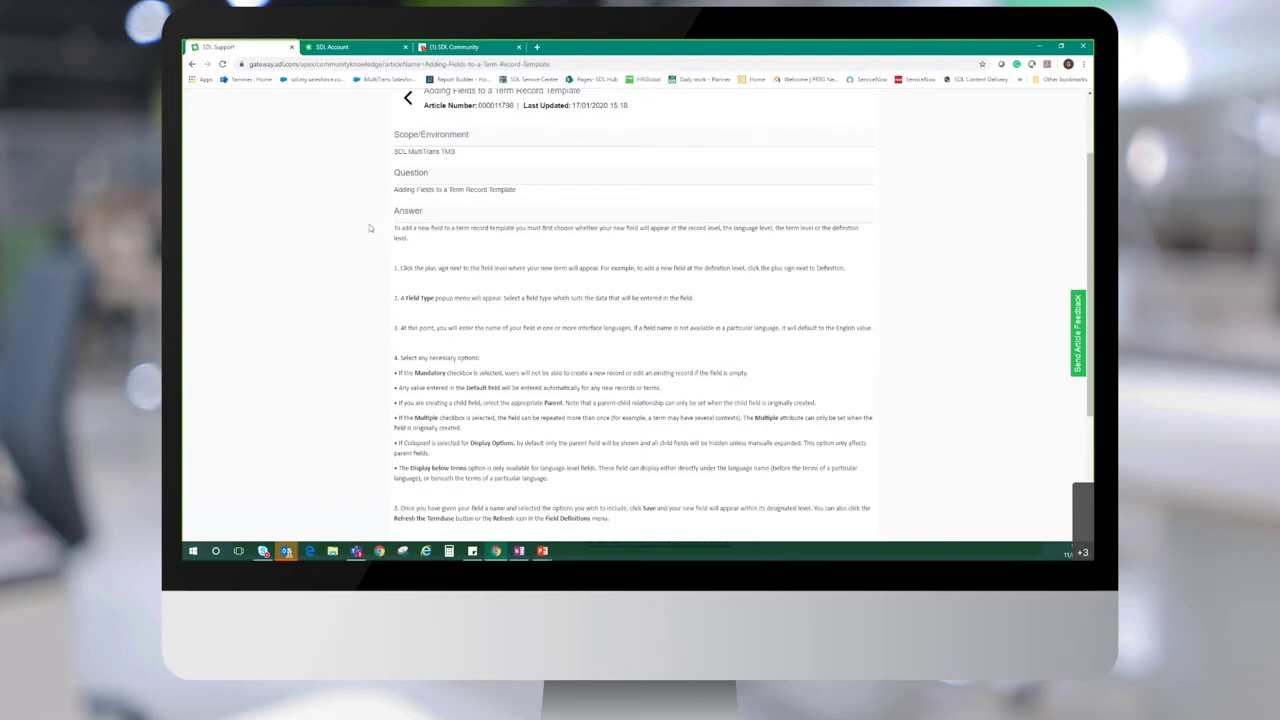
{"action": "scroll", "coordinate": [369, 233], "scroll_direction": "down", "scroll_amount": 3}
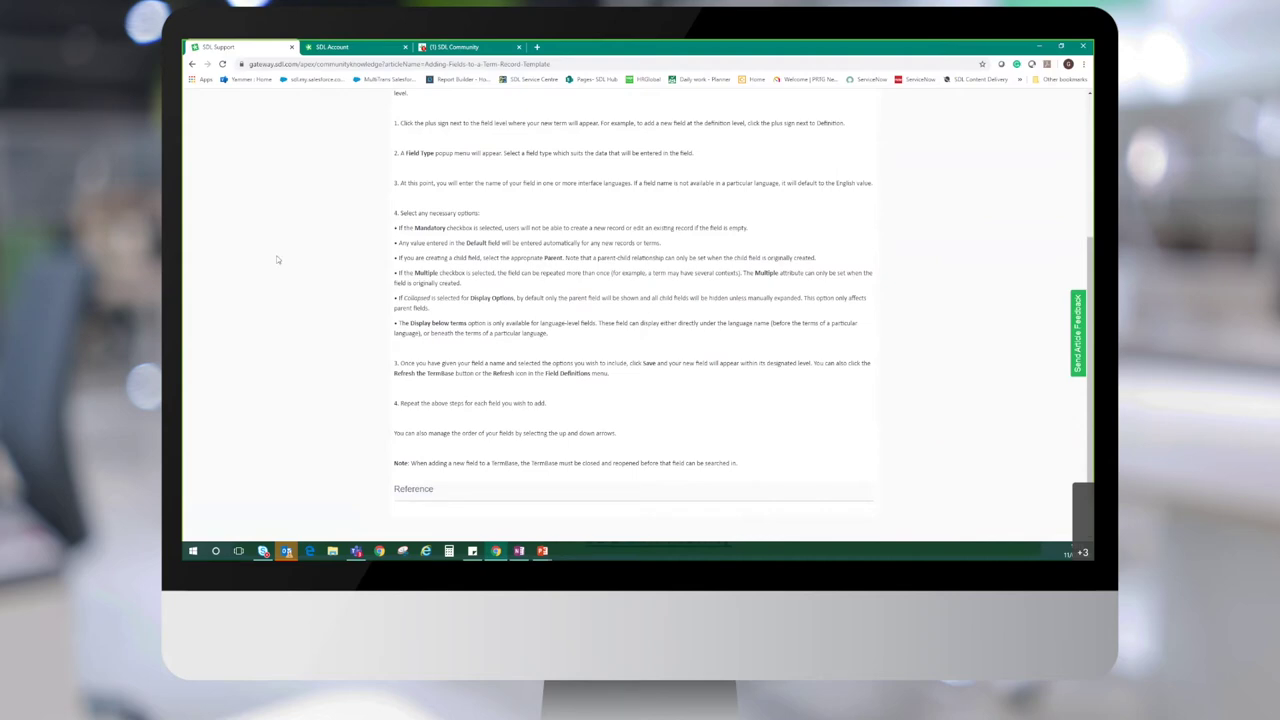
{"action": "scroll", "coordinate": [266, 310], "scroll_direction": "up", "scroll_amount": 3}
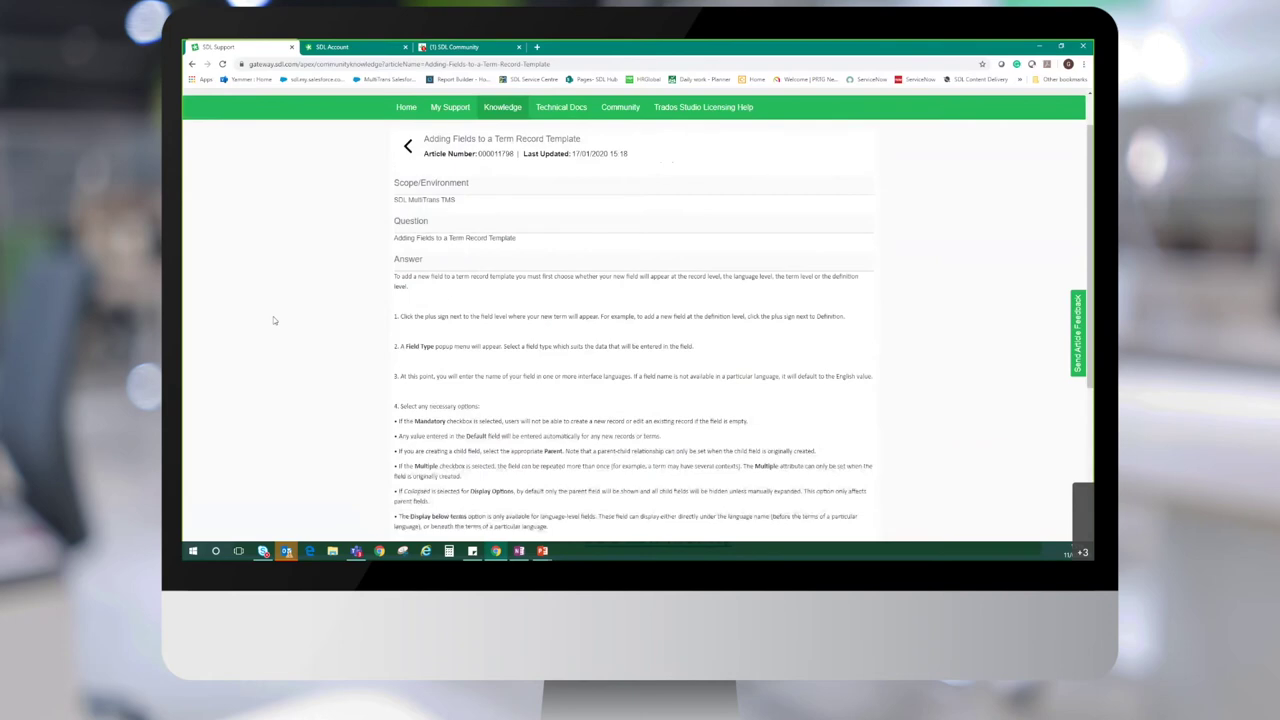
{"action": "scroll", "coordinate": [265, 320], "scroll_direction": "up", "scroll_amount": 1}
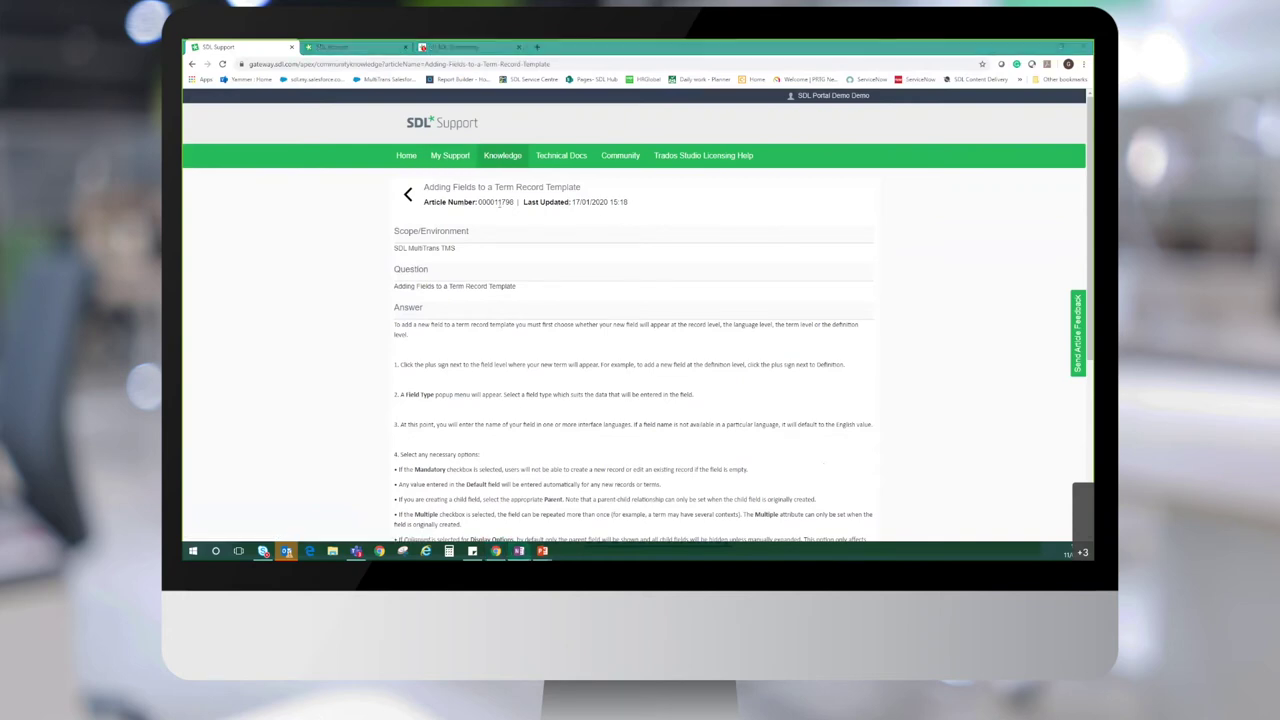
Return to the support home page and open a new Log a case form
{"action": "left_click", "coordinate": [405, 160]}
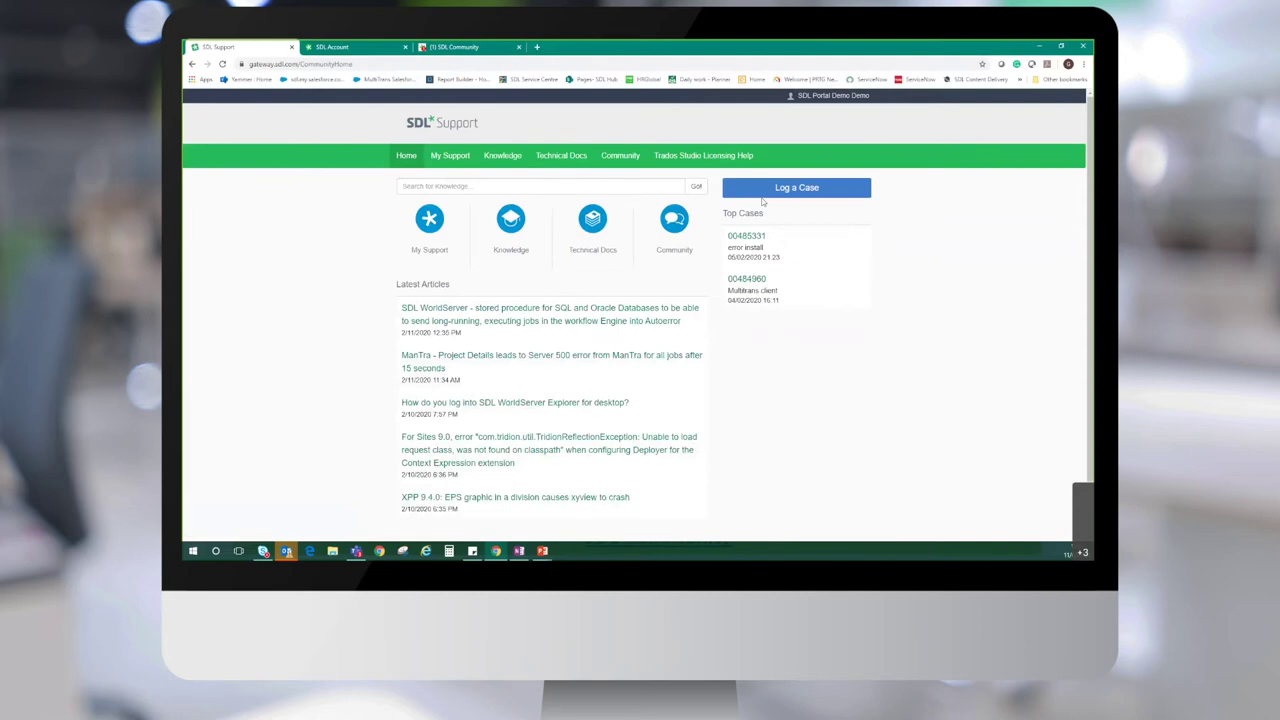
{"action": "left_click", "coordinate": [822, 195]}
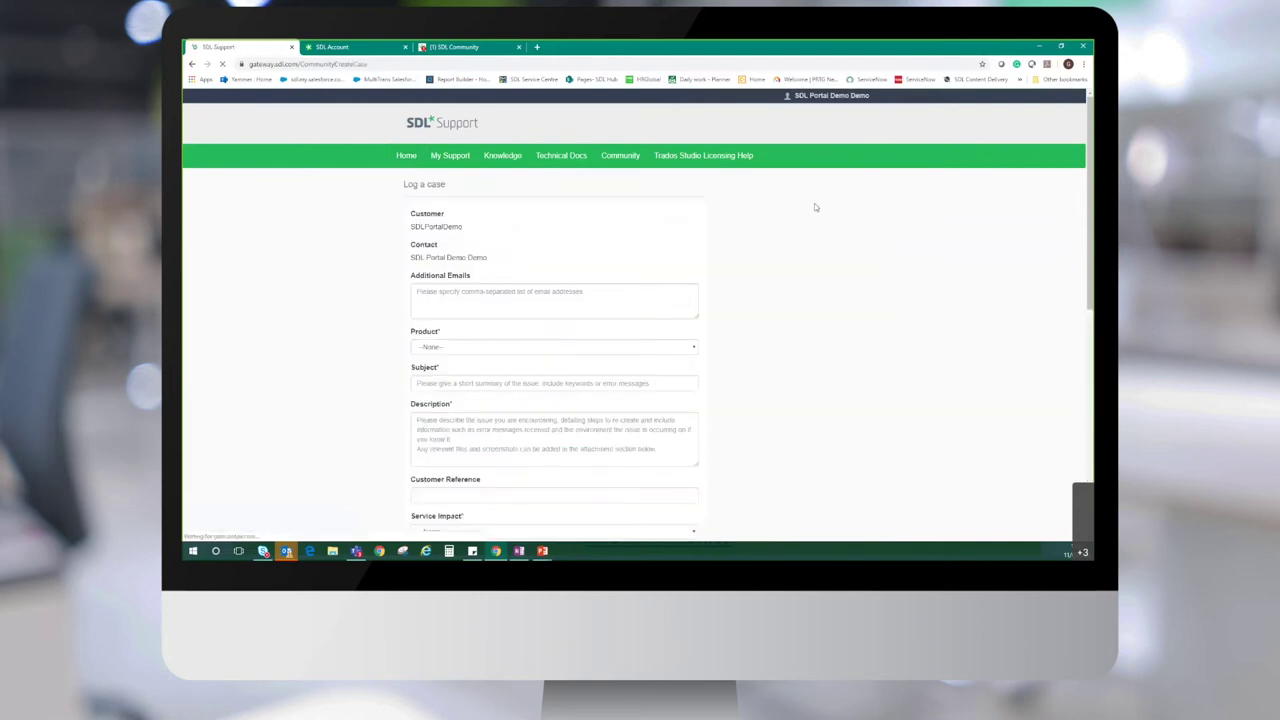
{"action": "left_click_drag", "start_coordinate": [474, 229], "coordinate": [410, 230]}
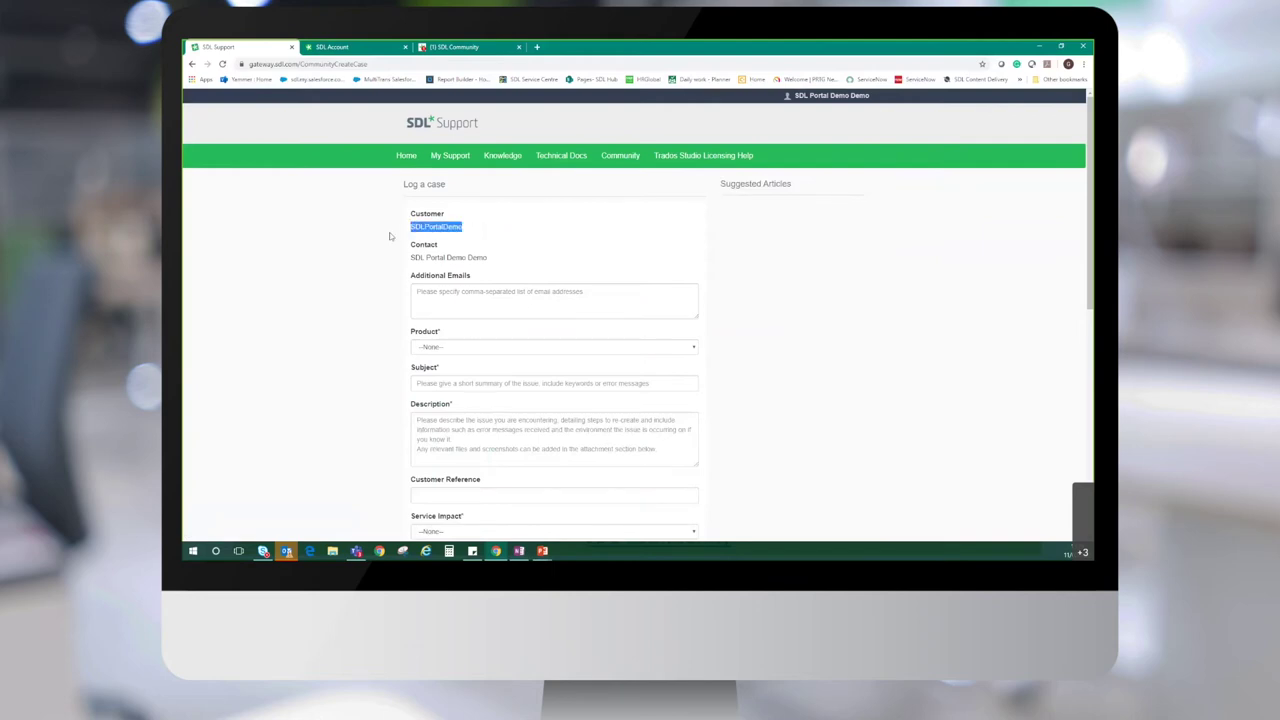
{"action": "left_click", "coordinate": [392, 240]}
Add an extra contact e-mail address under Additional Emails
{"action": "left_click", "coordinate": [426, 298]}
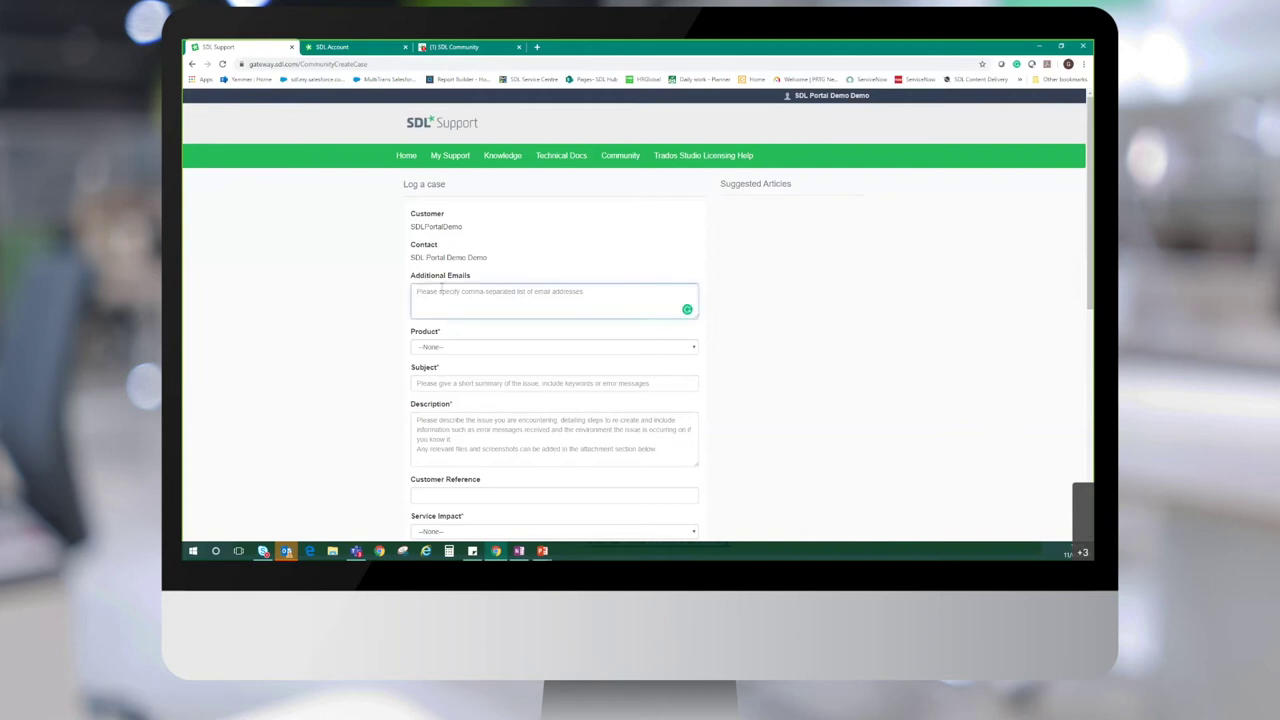
{"action": "left_click", "coordinate": [373, 359]}
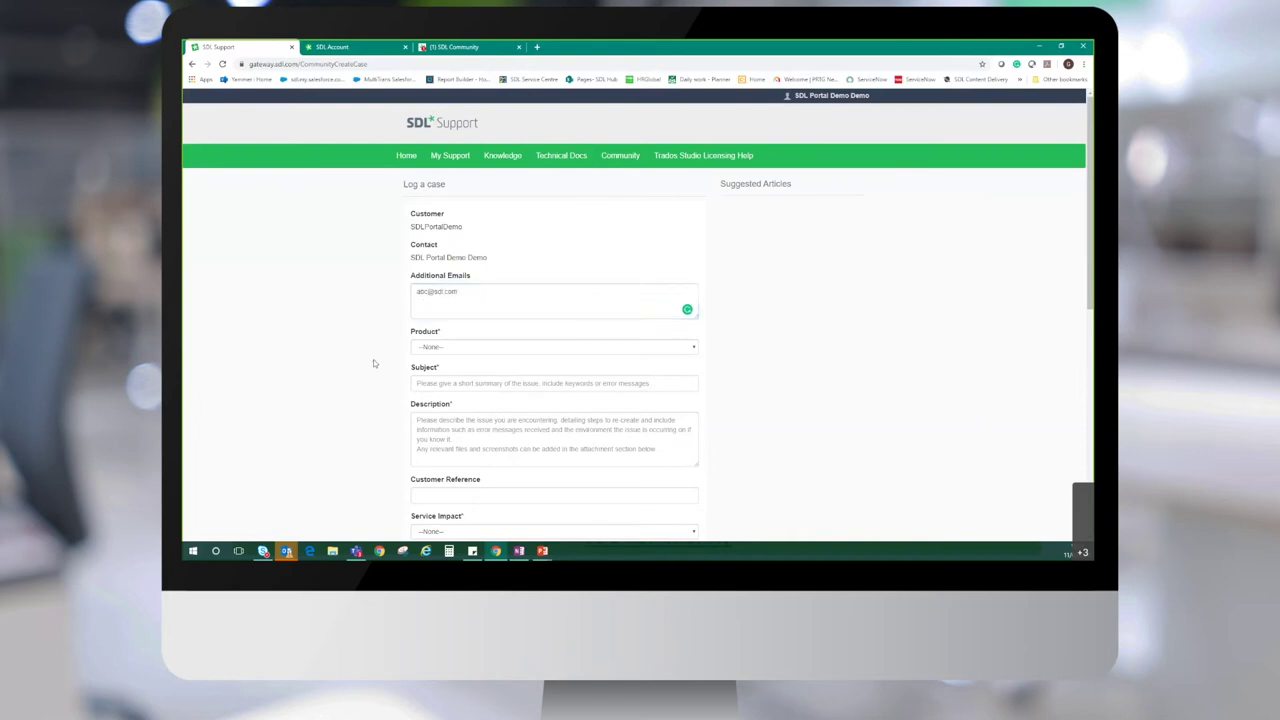
Classify the case: SDL MultiTrans TMS, Main Product, MultiTrans Server, Installation
{"action": "left_click", "coordinate": [427, 347]}
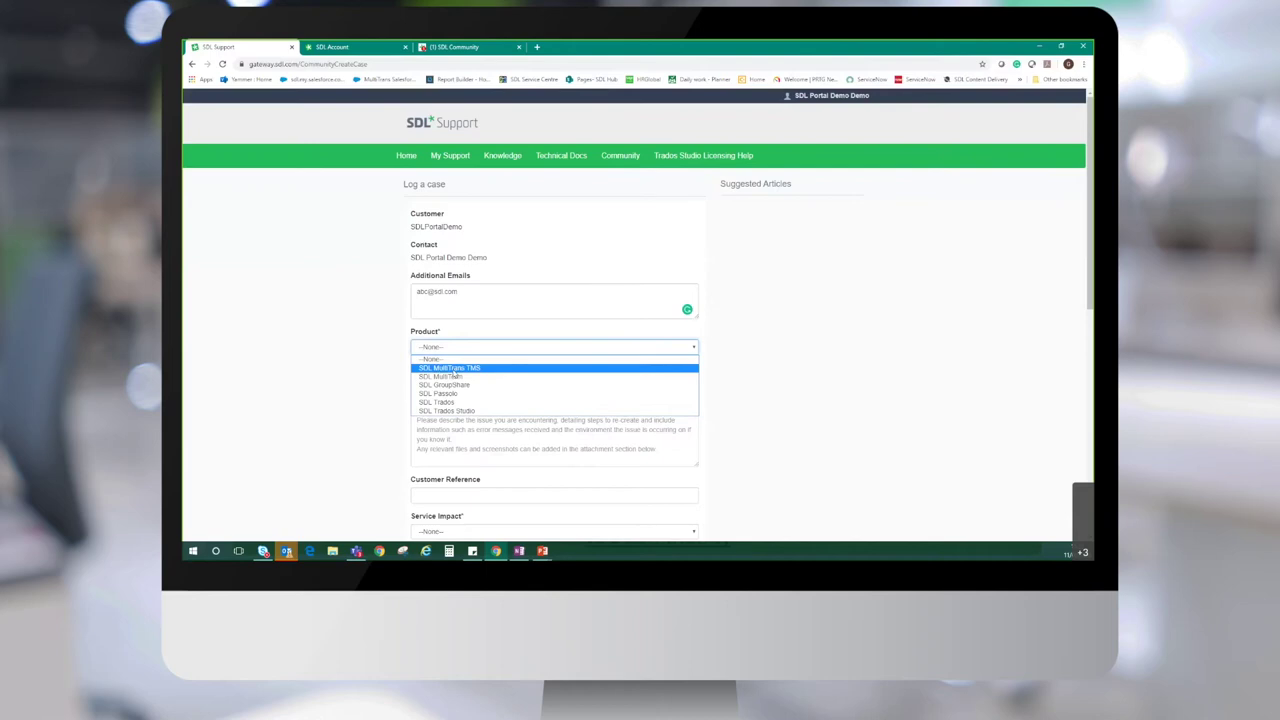
{"action": "left_click", "coordinate": [452, 369]}
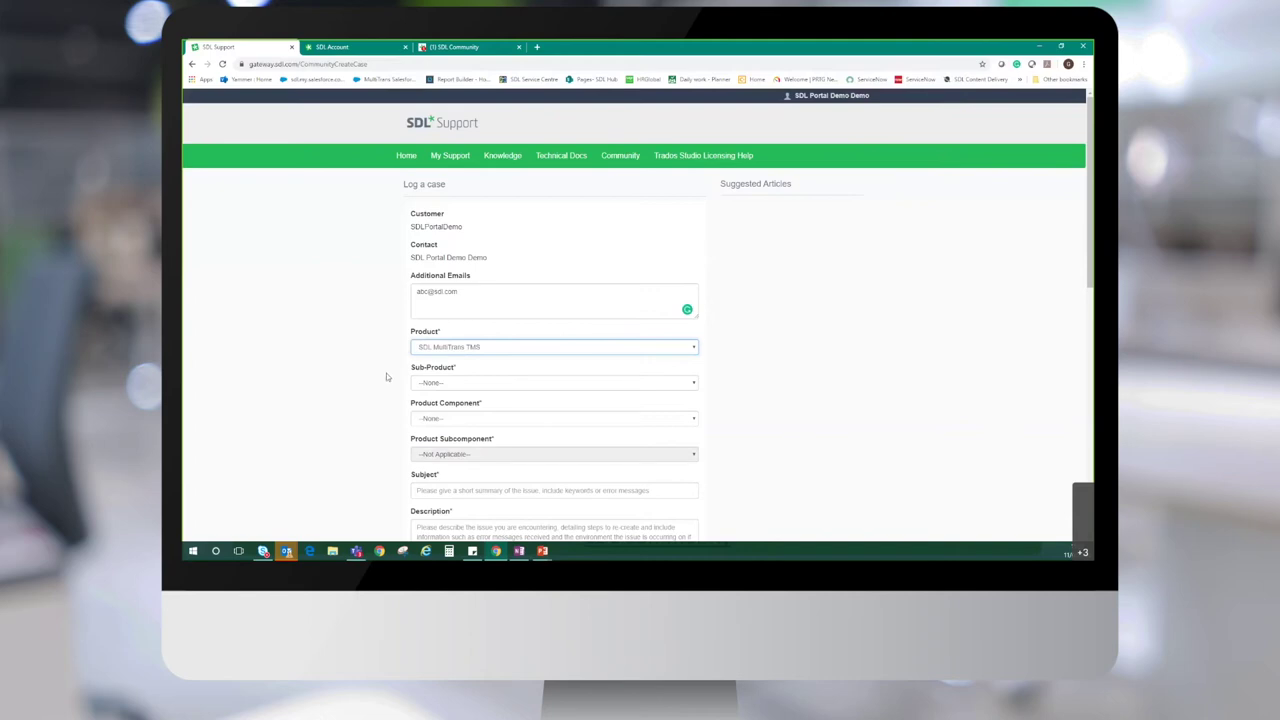
{"action": "left_click", "coordinate": [452, 383]}
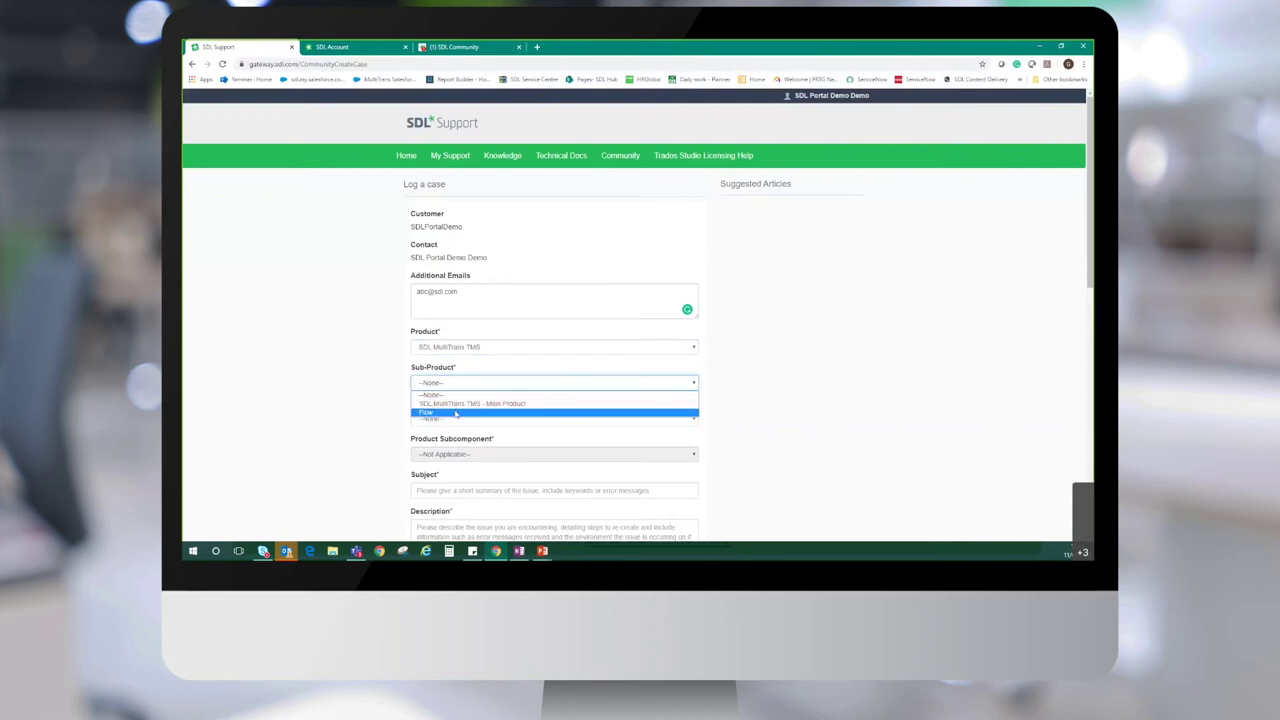
{"action": "left_click", "coordinate": [455, 403]}
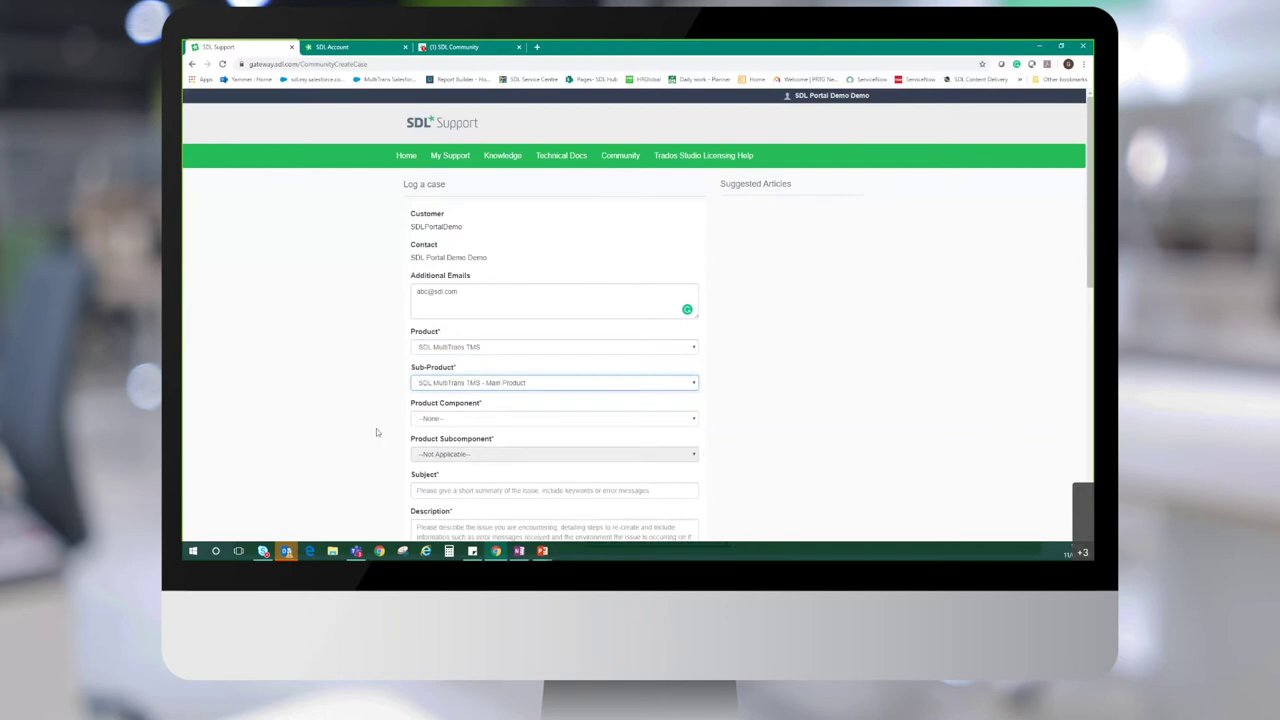
{"action": "left_click", "coordinate": [452, 420]}
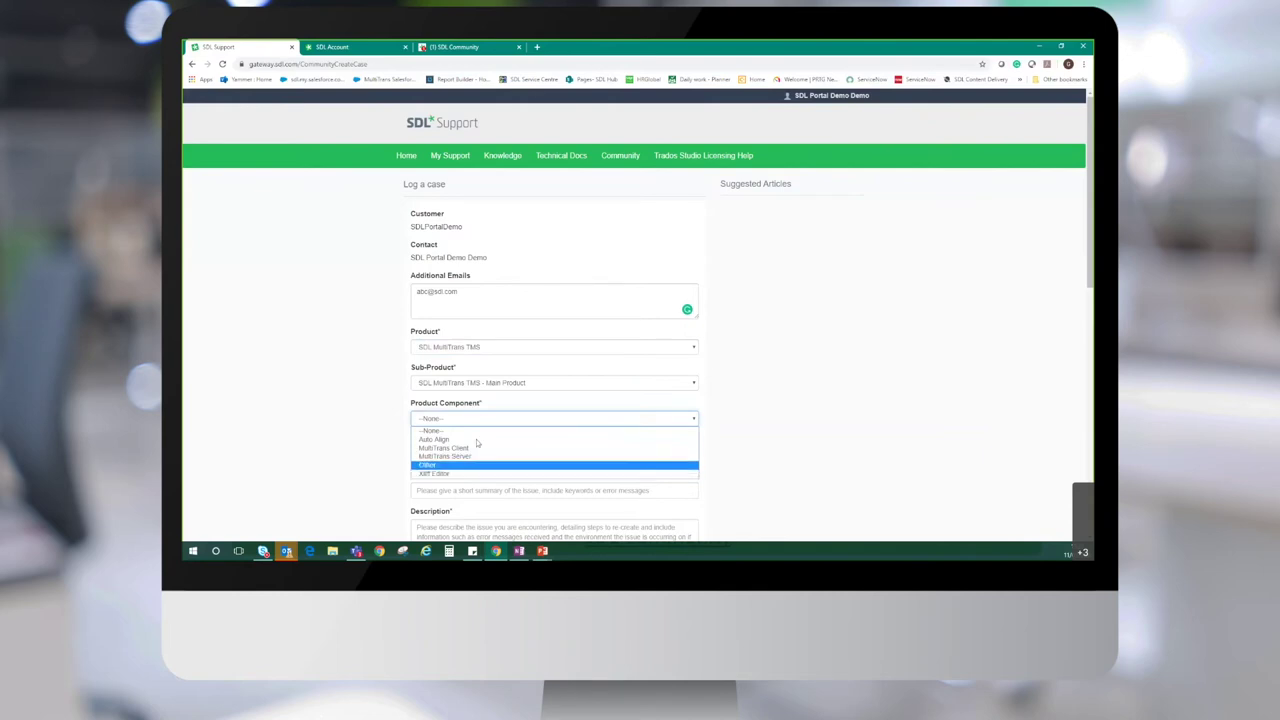
{"action": "left_click", "coordinate": [483, 457]}
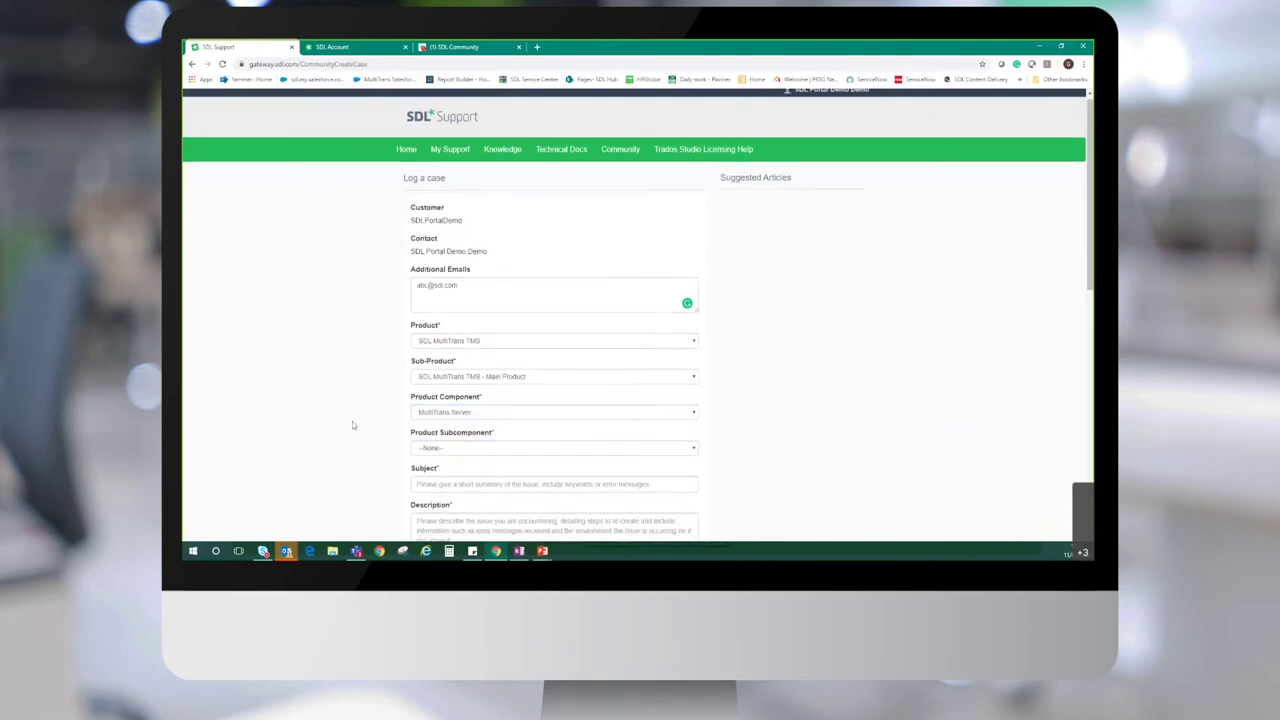
{"action": "scroll", "coordinate": [352, 421], "scroll_direction": "down", "scroll_amount": 3}
{"action": "left_click", "coordinate": [442, 310]}
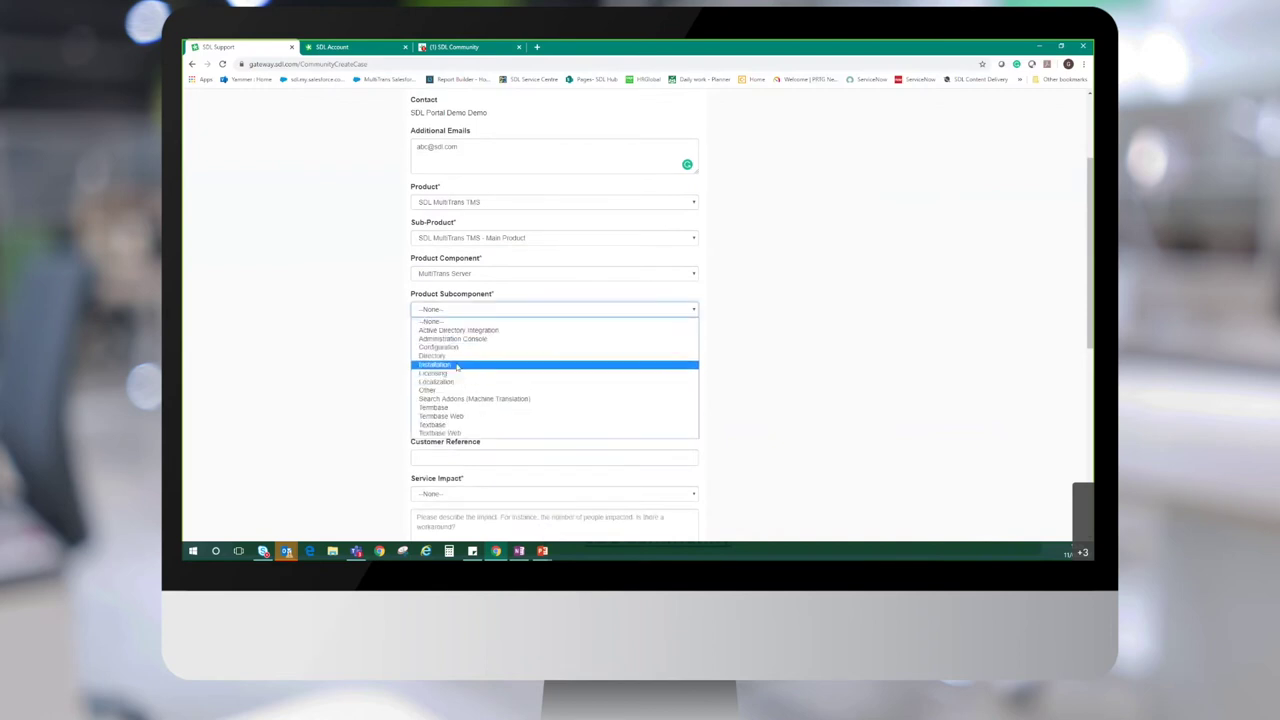
{"action": "left_click", "coordinate": [436, 364]}
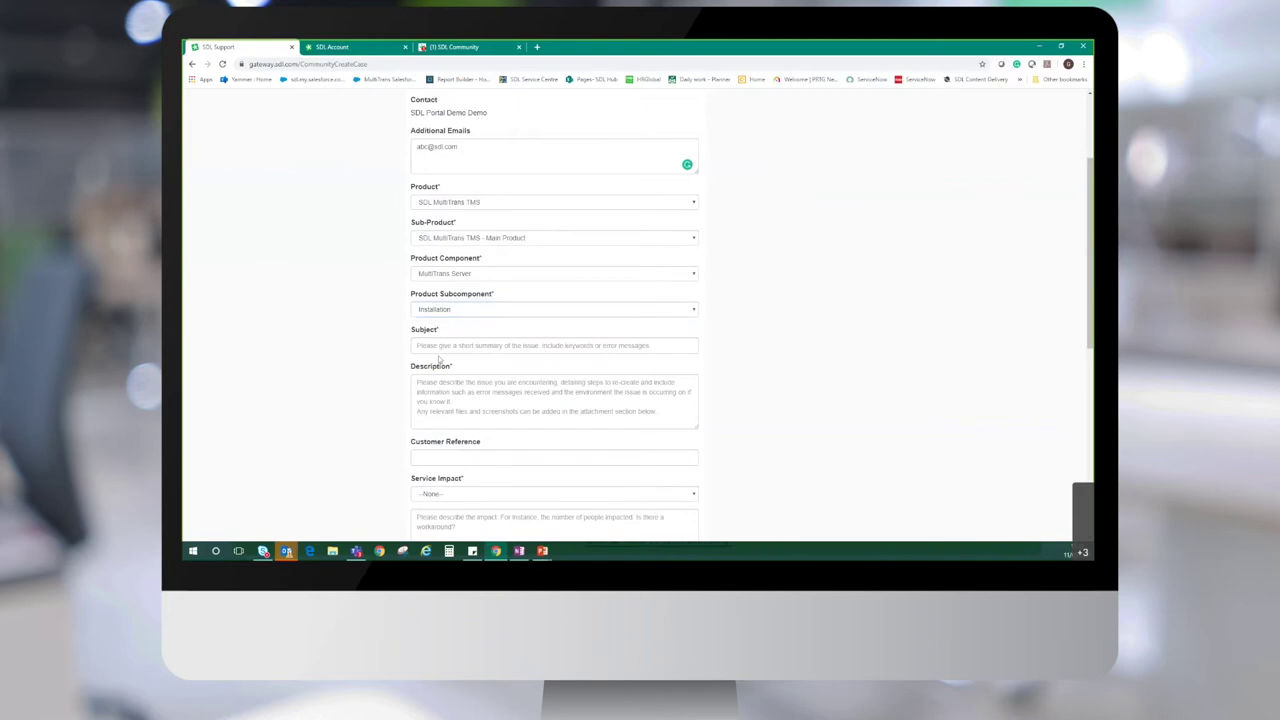
Enter the case subject 'unable to license MultiTrans' and check a suggested article link
{"action": "left_click", "coordinate": [442, 345]}
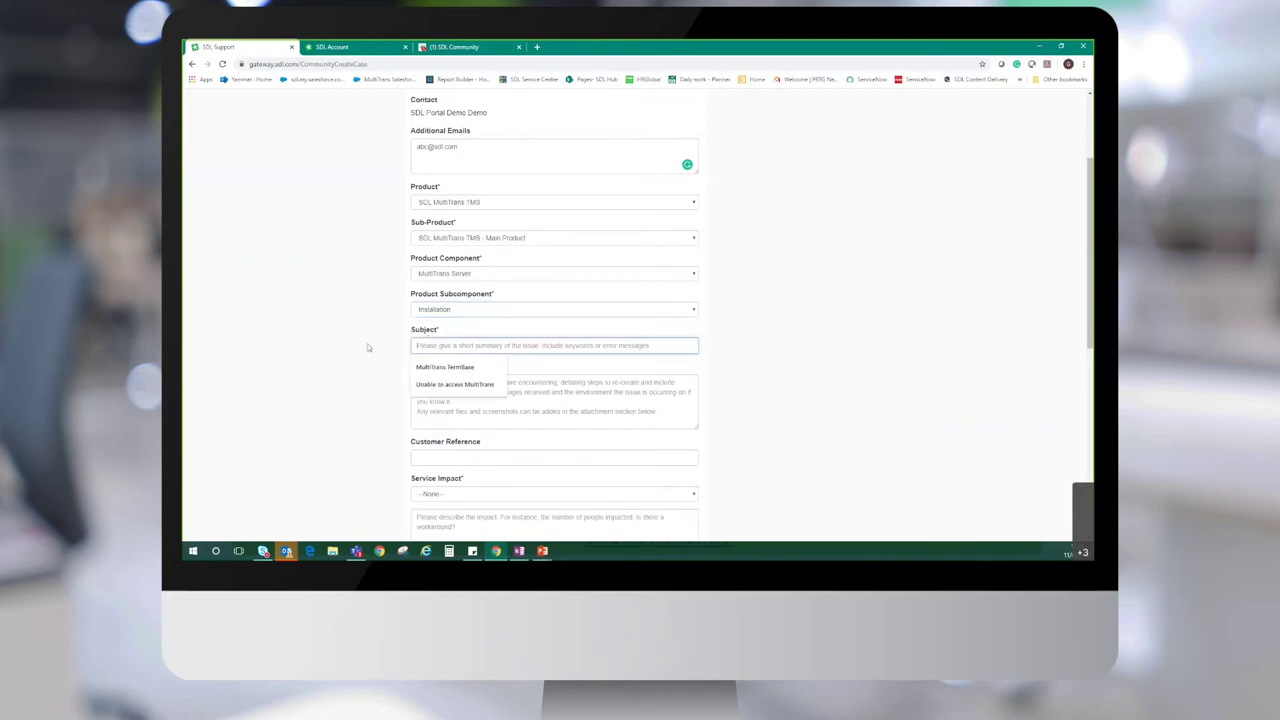
{"action": "scroll", "coordinate": [367, 347], "scroll_direction": "up", "scroll_amount": 1}
{"action": "scroll", "coordinate": [357, 345], "scroll_direction": "up", "scroll_amount": 1}
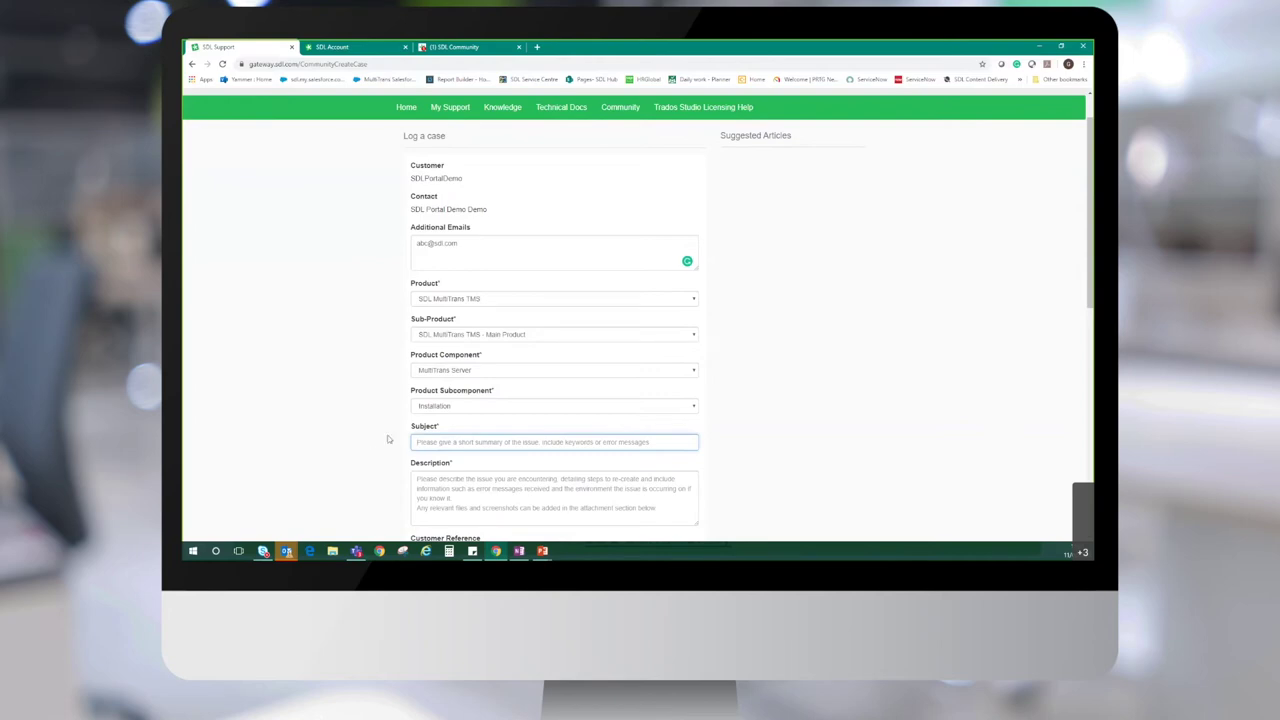
{"action": "type", "text": "unable"}
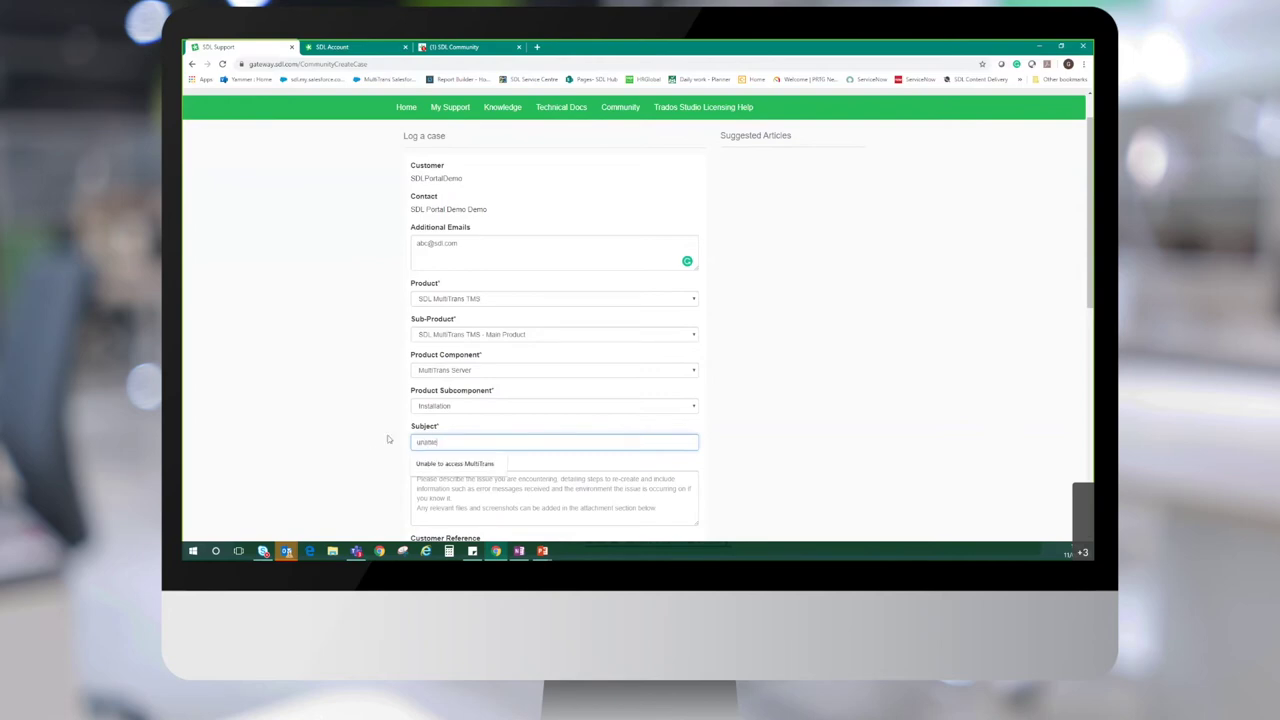
{"action": "type", "text": " to iicense"}
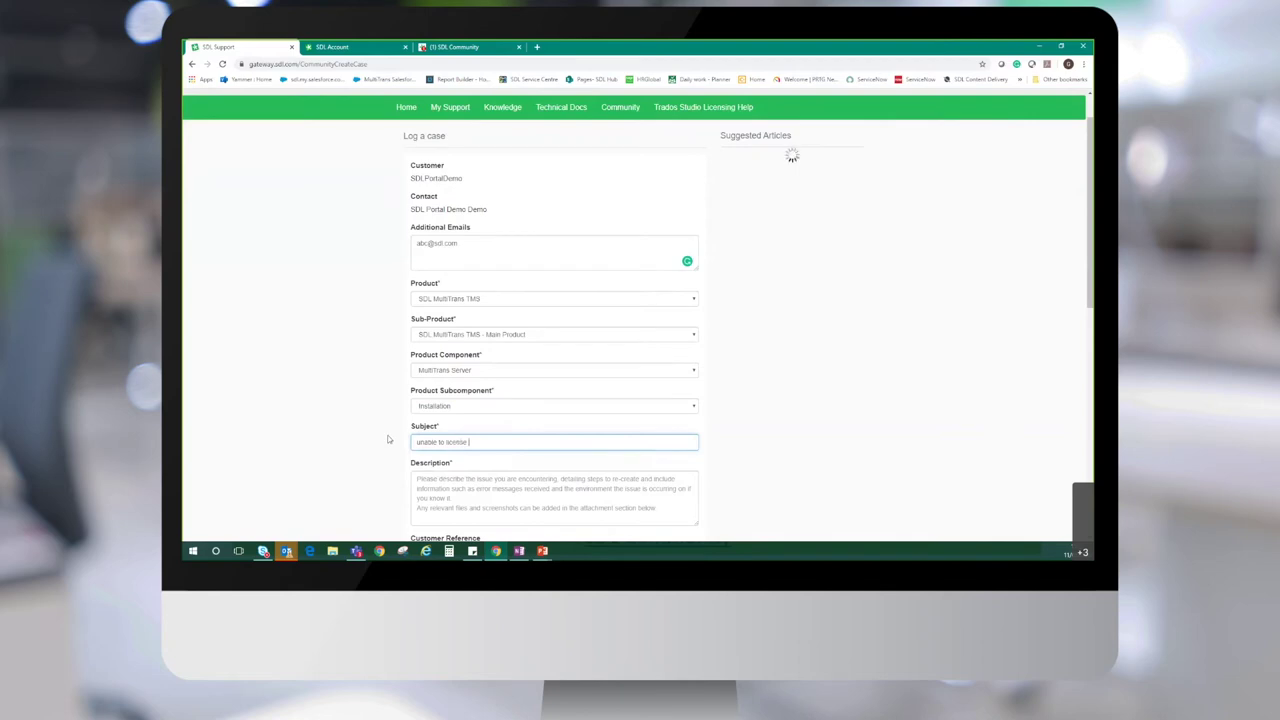
{"action": "type", "text": " MultiTrans"}
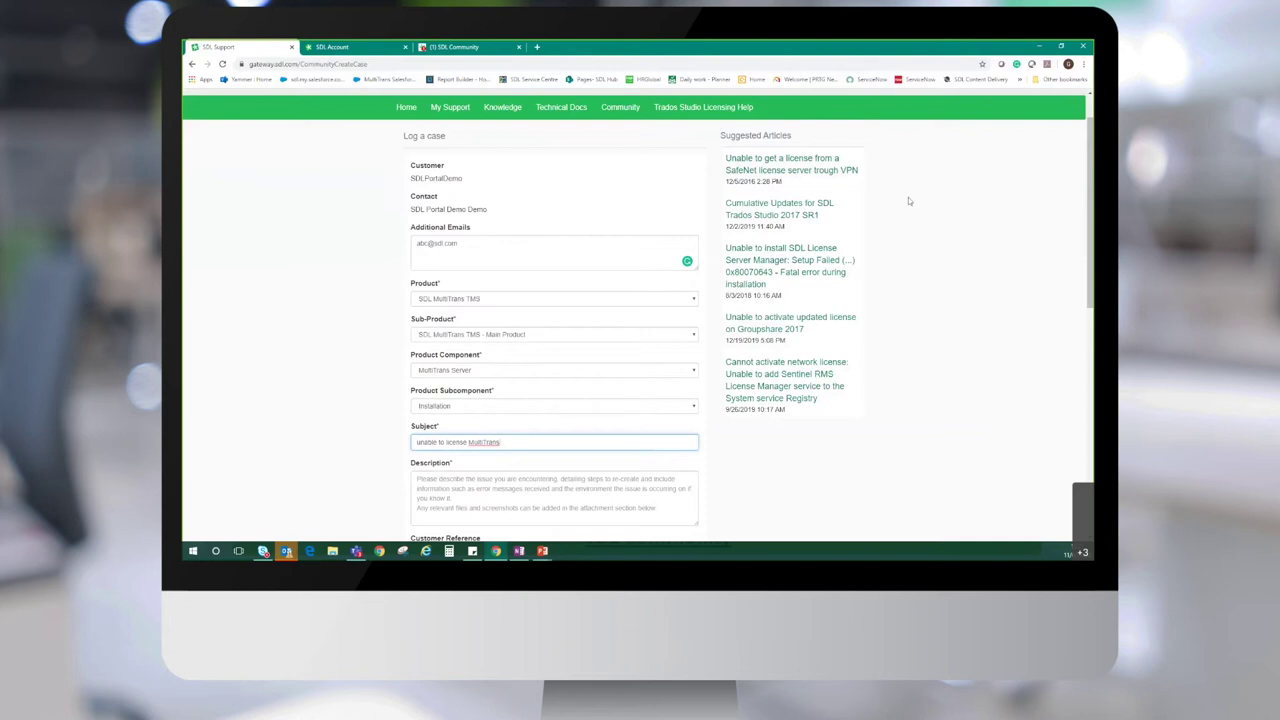
{"action": "right_click", "coordinate": [843, 175]}
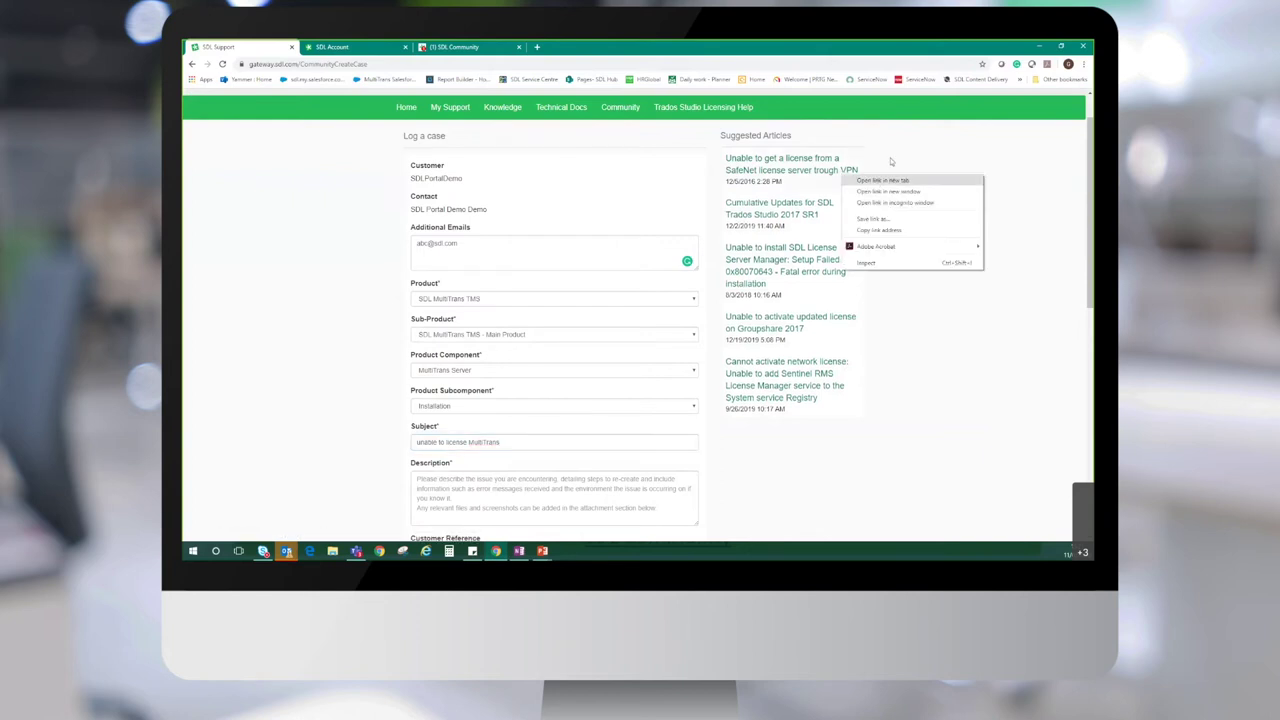
{"action": "key", "text": "Escape"}
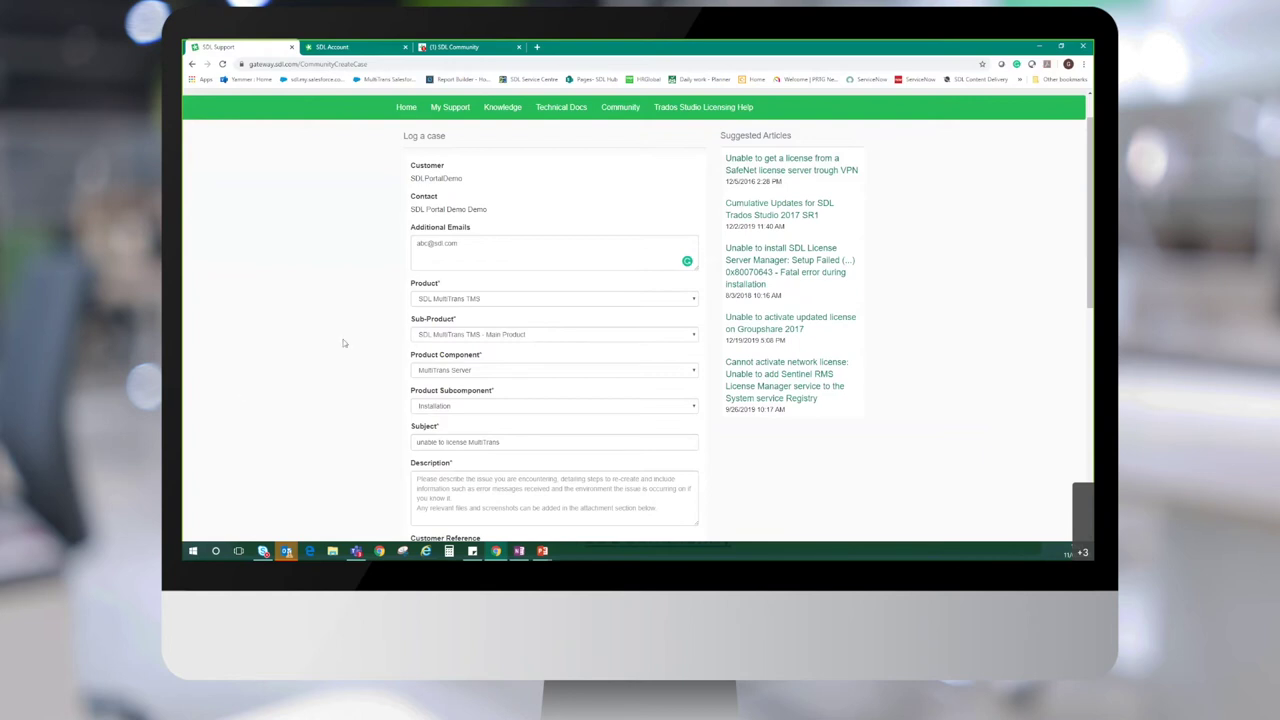
Write the description: steps to repro, expected outcomes, results, any other relevant information
{"action": "scroll", "coordinate": [343, 343], "scroll_direction": "down", "scroll_amount": 3}
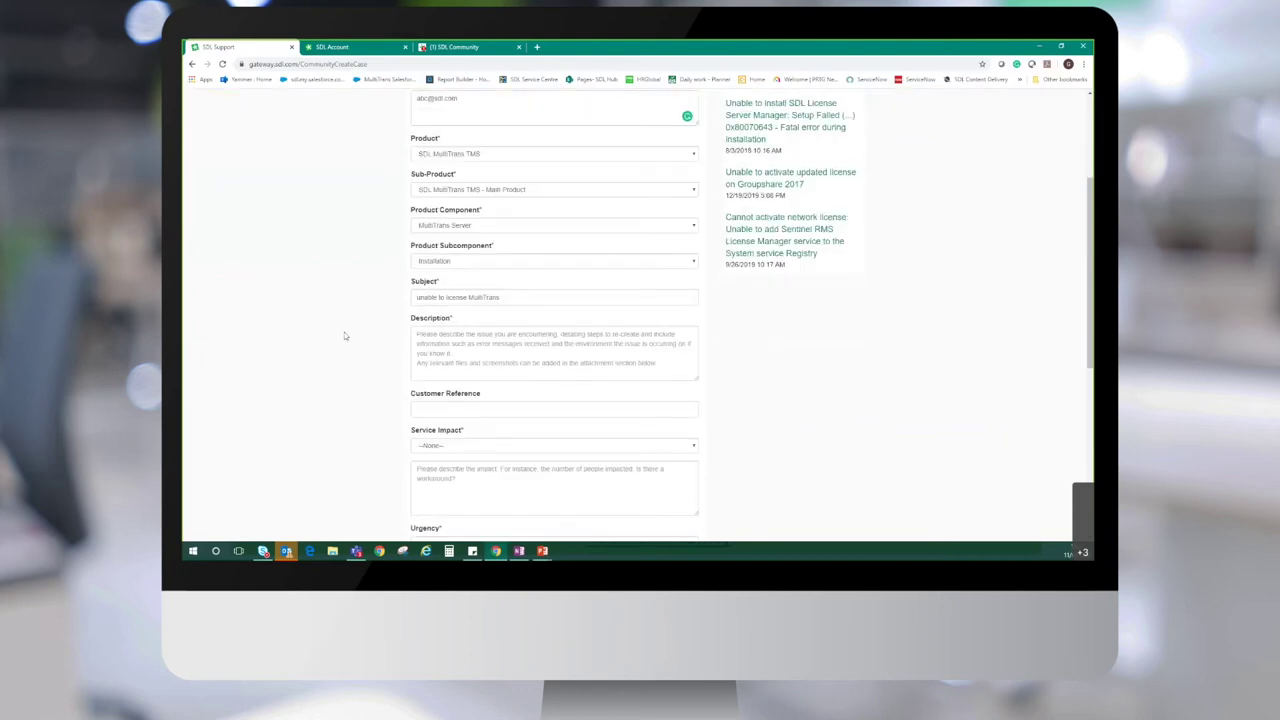
{"action": "left_click", "coordinate": [453, 355]}
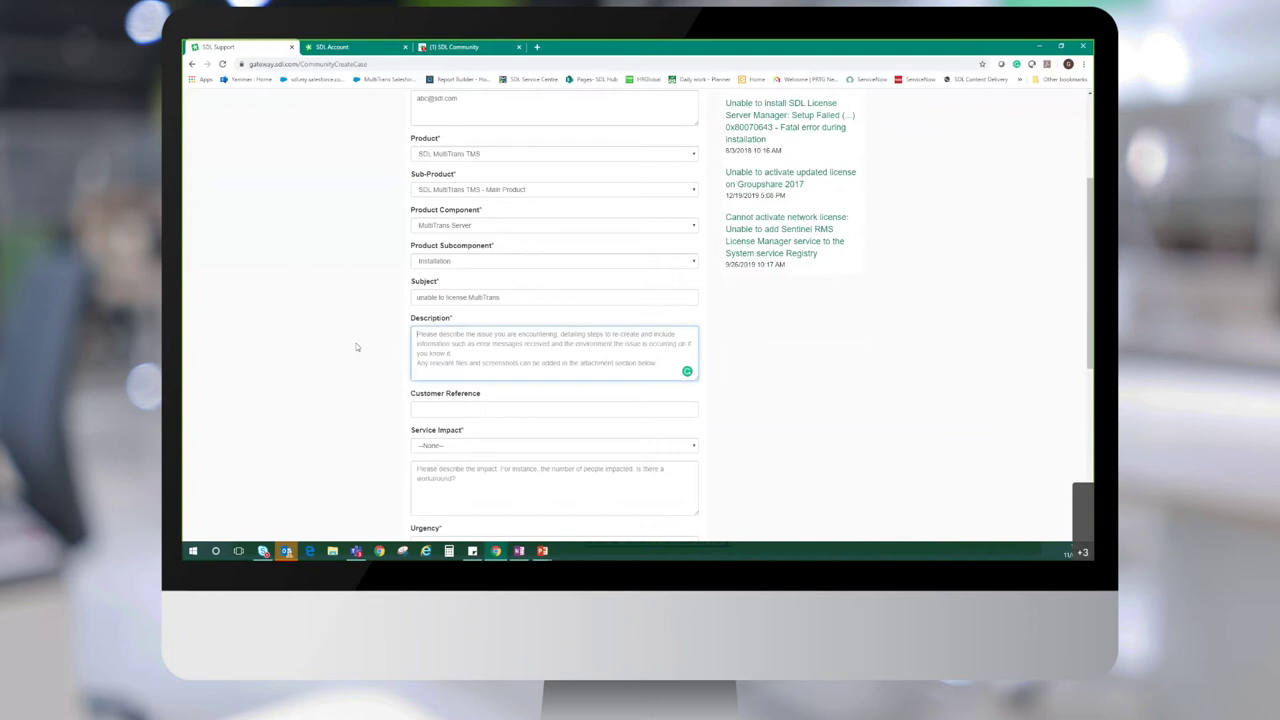
{"action": "type", "text": "si"}
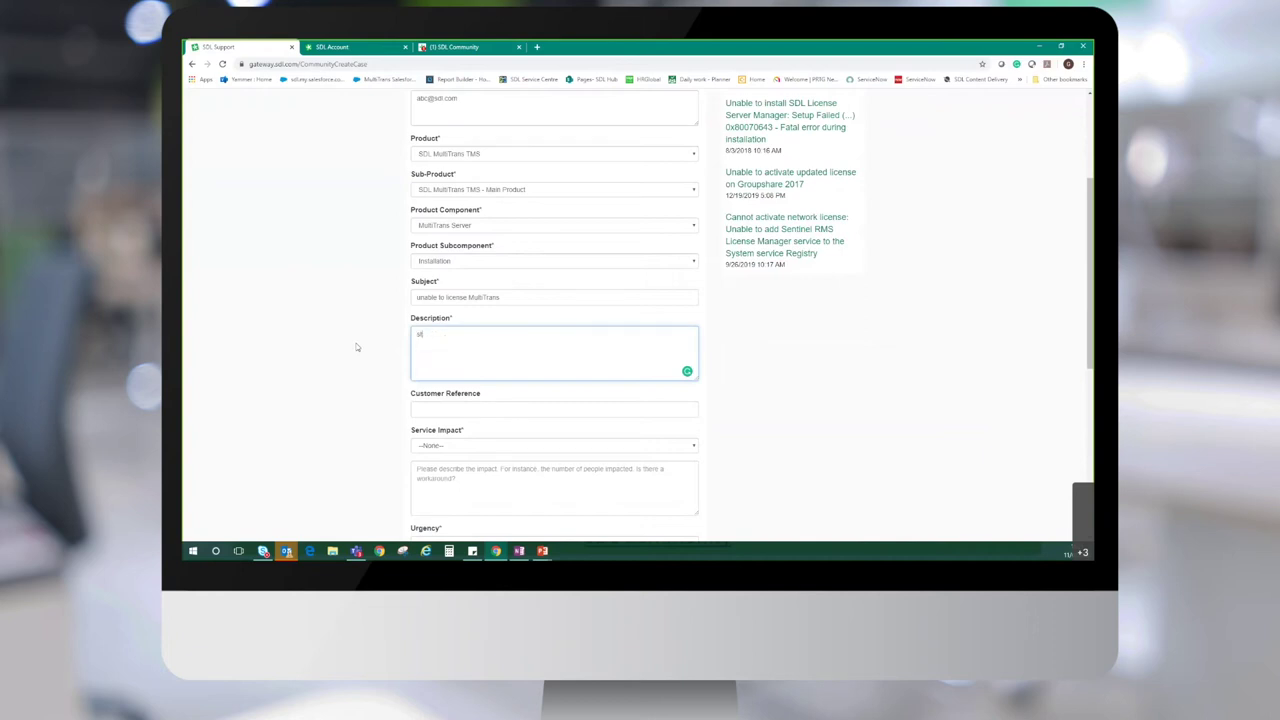
{"action": "type", "text": "eps to repro"}
{"action": "key", "text": "Return"}
{"action": "type", "text": "expecte"}
{"action": "type", "text": "d outcomes "}
{"action": "type", "text": "results "}
{"action": "type", "text": "any other"}
{"action": "type", "text": " othe"}
{"action": "key", "text": "BackSpace"}
{"action": "key", "text": "BackSpace"}
{"action": "key", "text": "BackSpace"}
{"action": "key", "text": "BackSpace"}
{"action": "key", "text": "BackSpace"}
{"action": "type", "text": "relevant"}
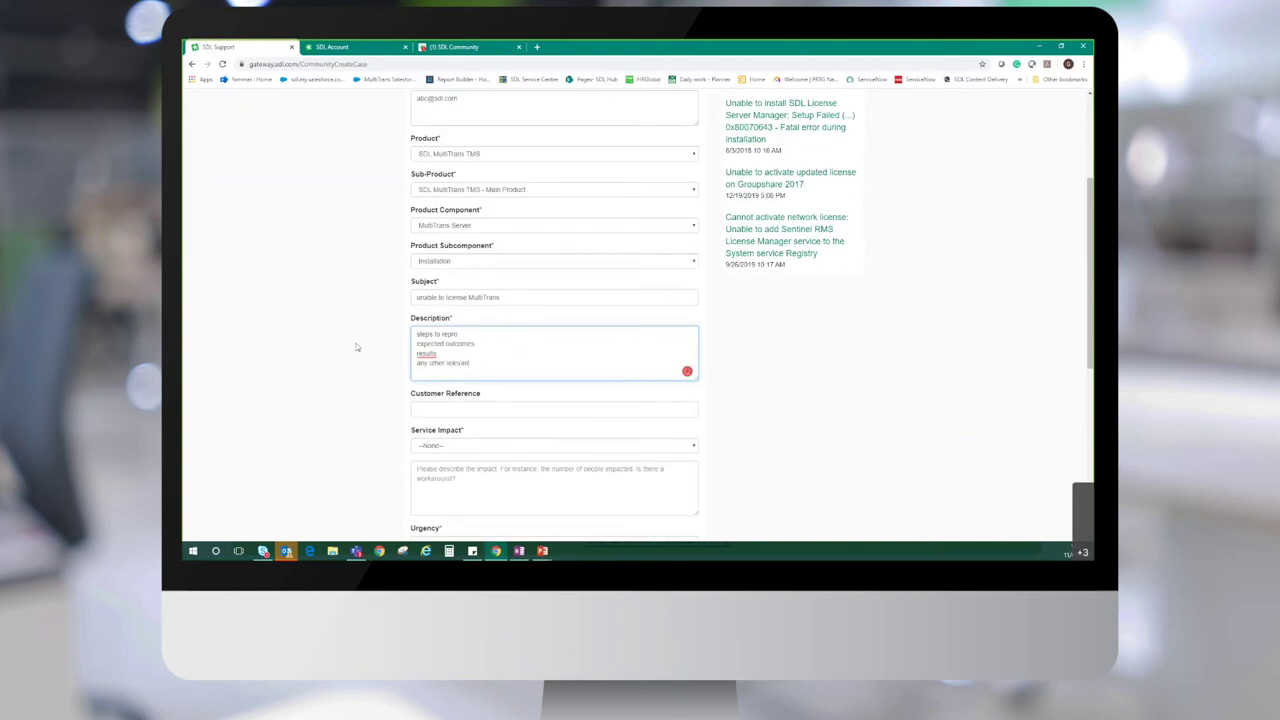
{"action": "type", "text": " information"}
{"action": "mouse_move", "coordinate": [423, 354]}
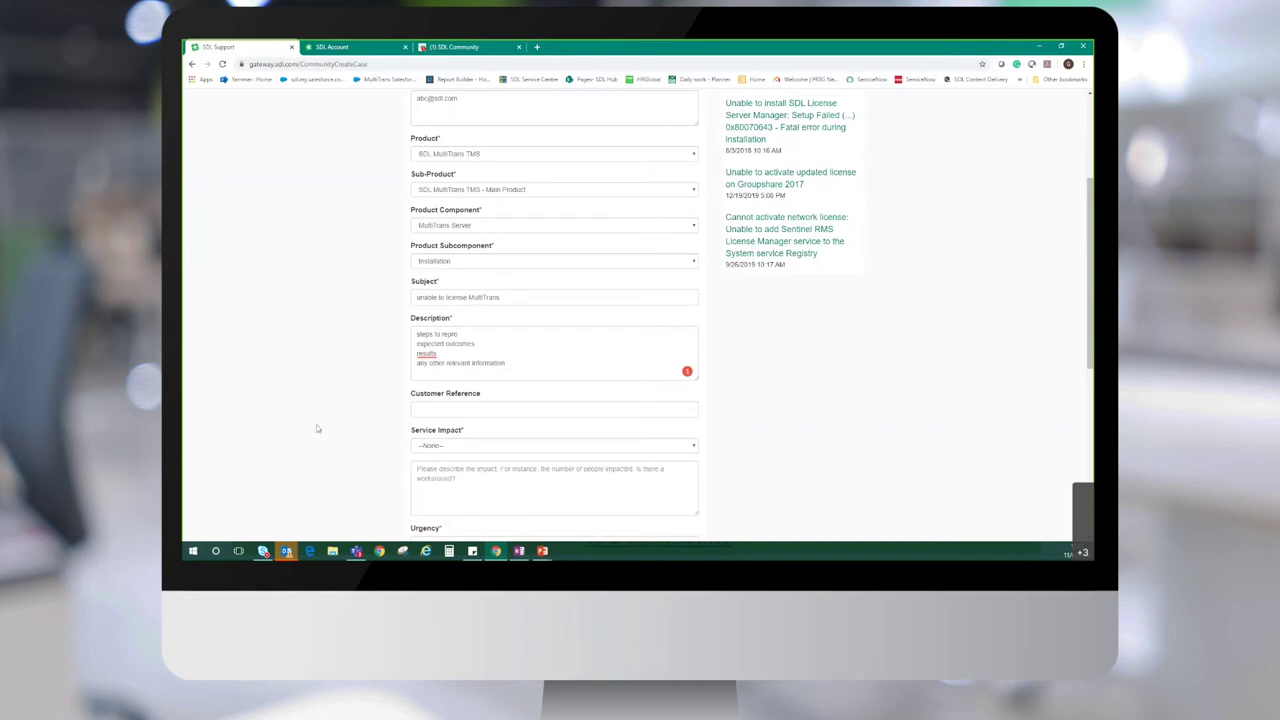
Enter a customer reference of 'FAQ' followed by the contact's name
{"action": "scroll", "coordinate": [369, 414], "scroll_direction": "down", "scroll_amount": 3}
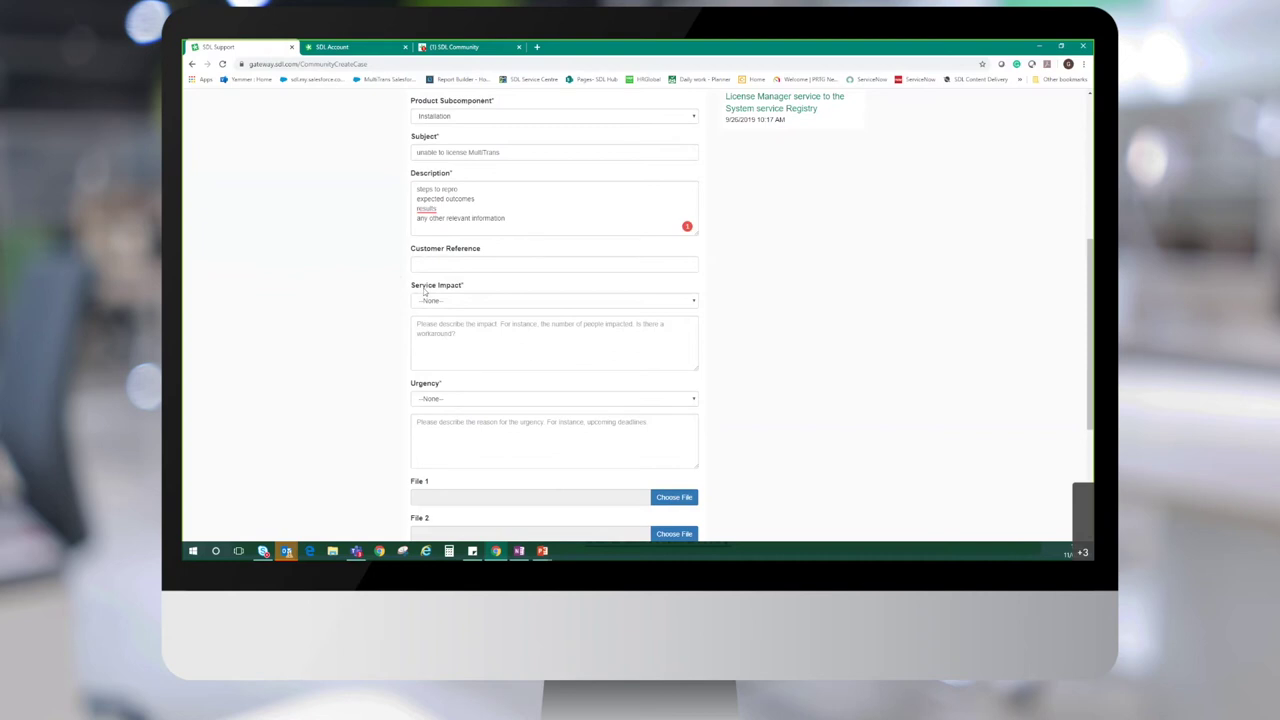
{"action": "left_click", "coordinate": [487, 264]}
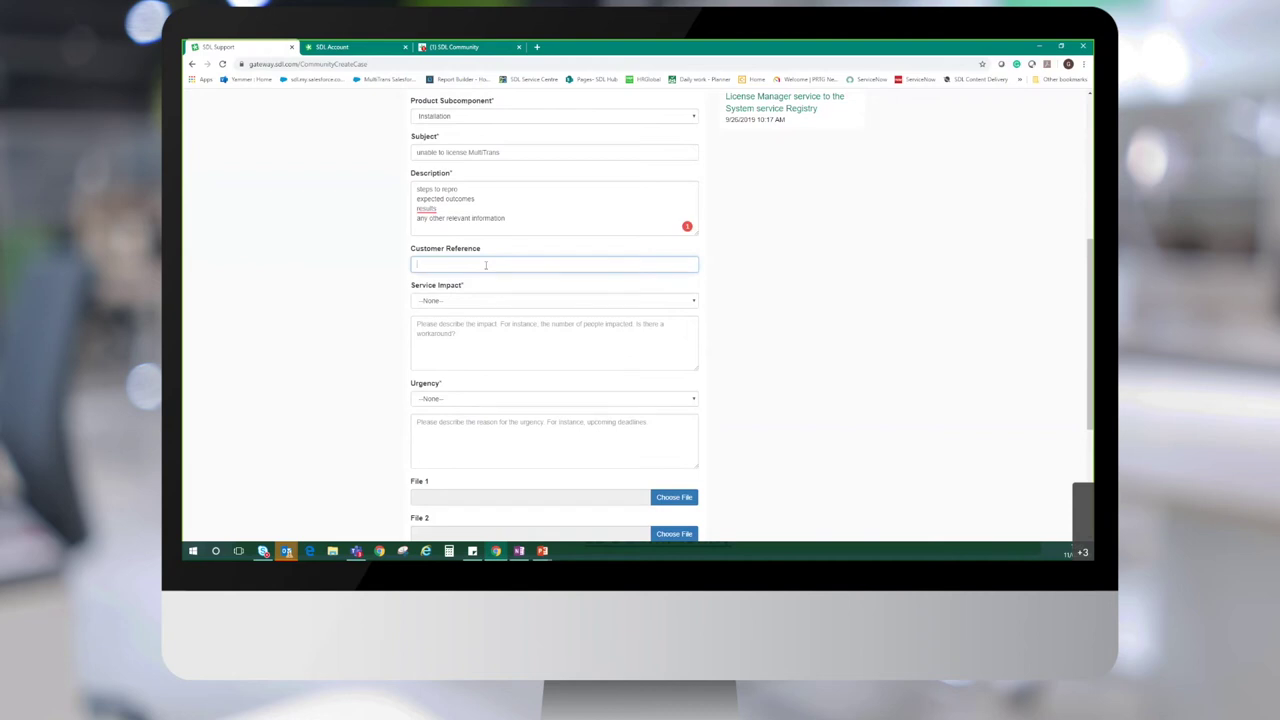
{"action": "type", "text": "FAQ Steve"}
{"action": "left_click", "coordinate": [369, 289]}
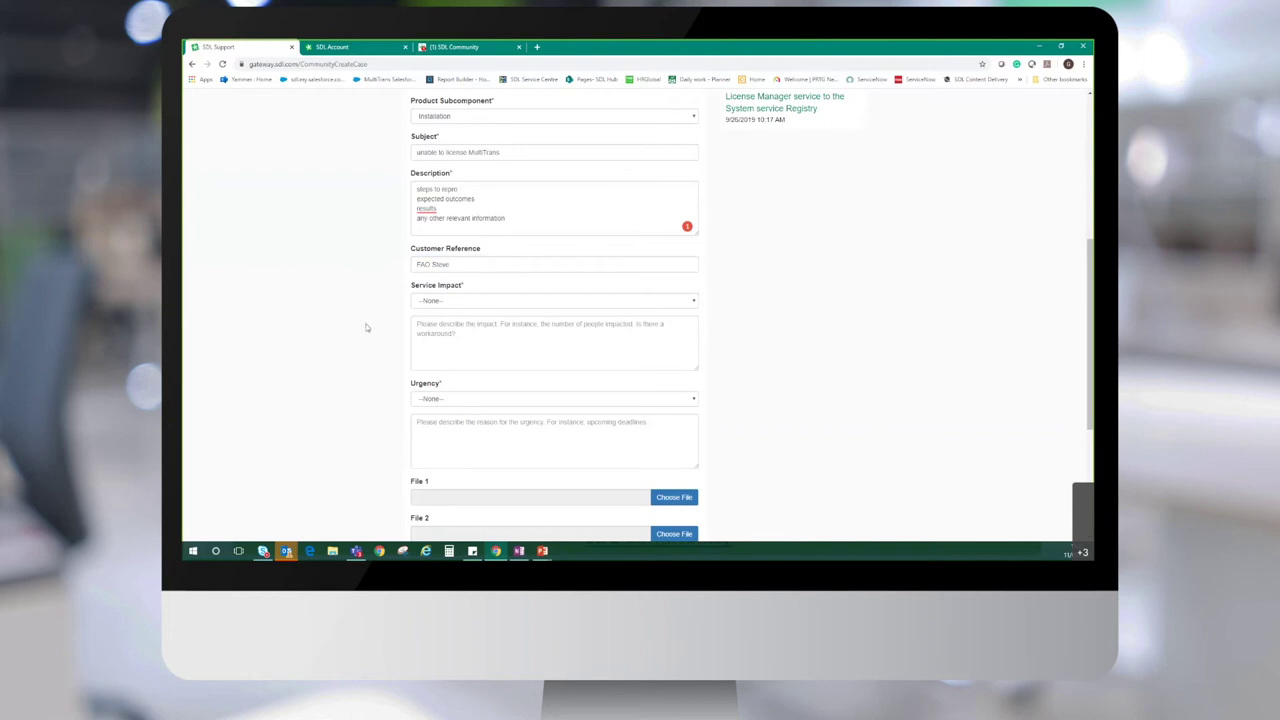
{"action": "left_click", "coordinate": [437, 302]}
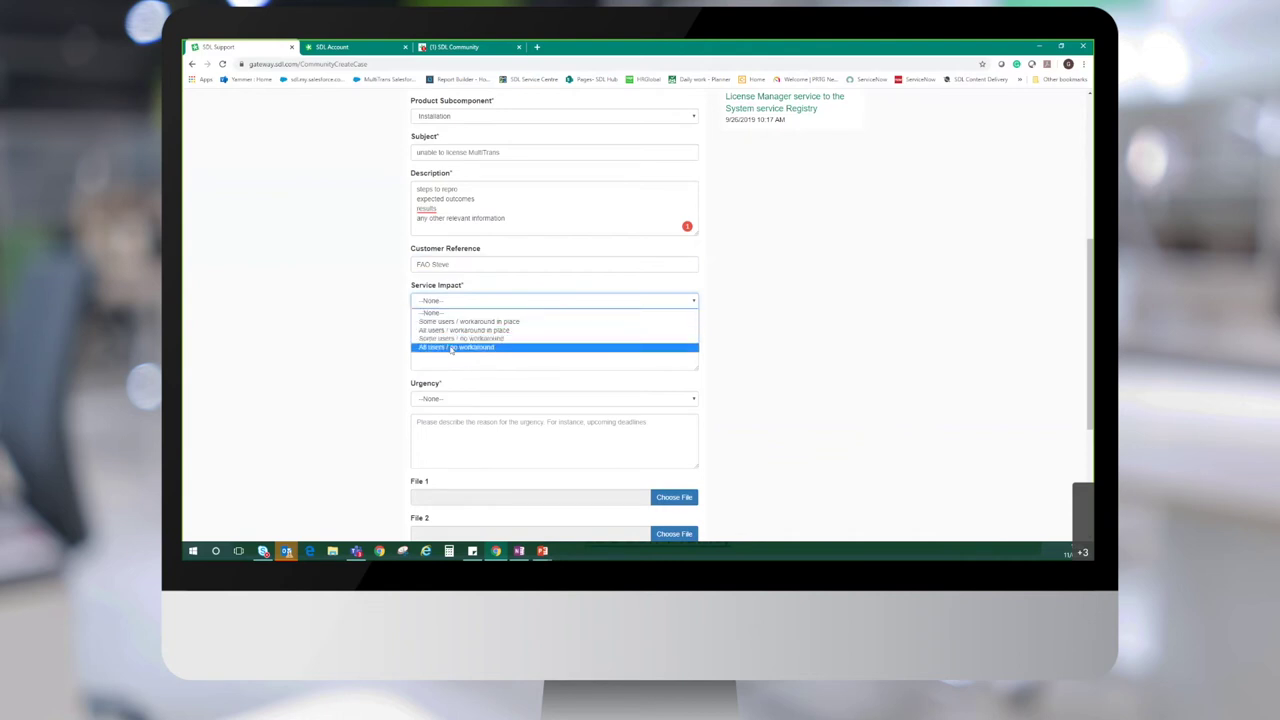
Set impact 'Some users / workaround in place', note 'Some users are able to log in', urgency Medium
{"action": "left_click", "coordinate": [450, 321]}
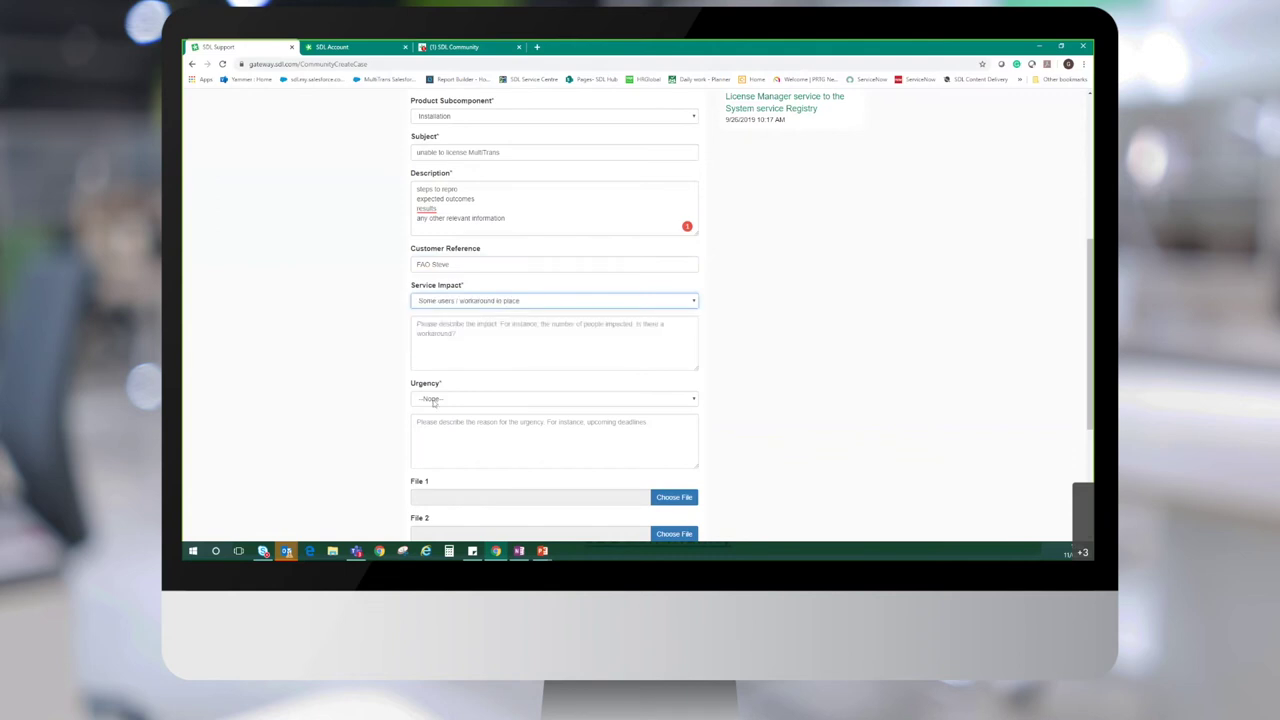
{"action": "left_click", "coordinate": [435, 348]}
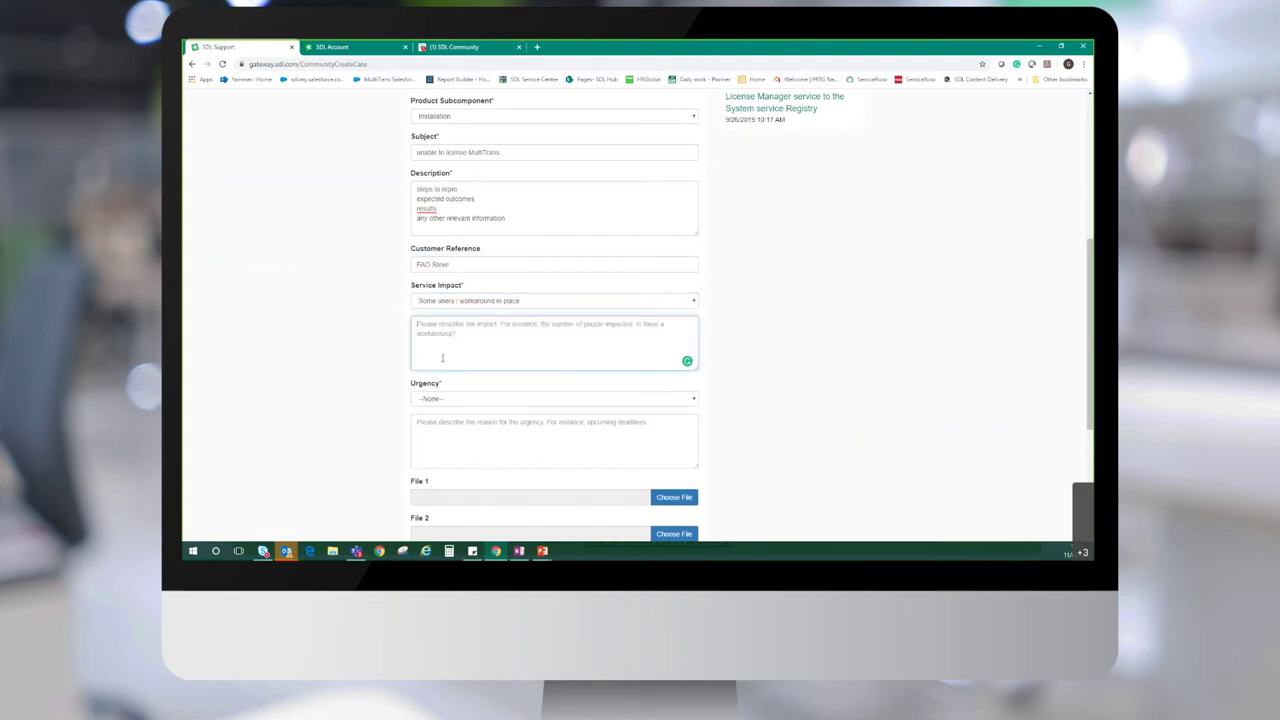
{"action": "type", "text": "Some u"}
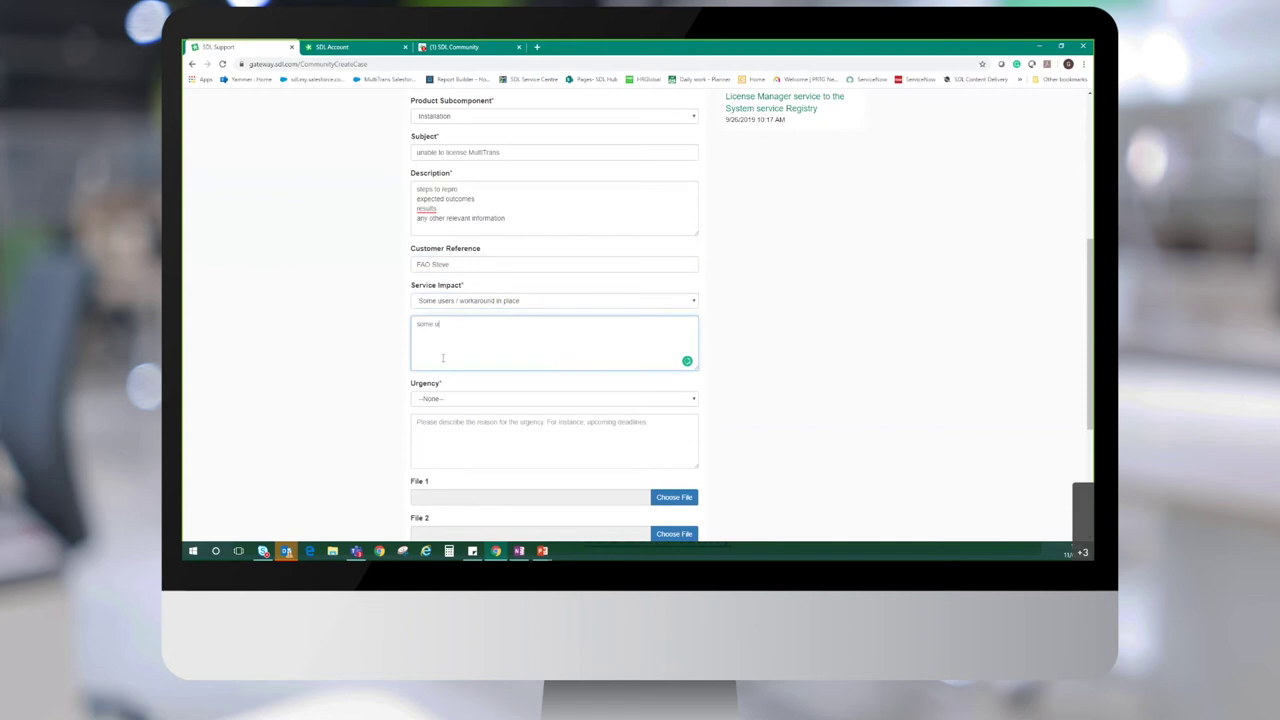
{"action": "type", "text": "sers are able to log in"}
{"action": "left_click", "coordinate": [446, 400]}
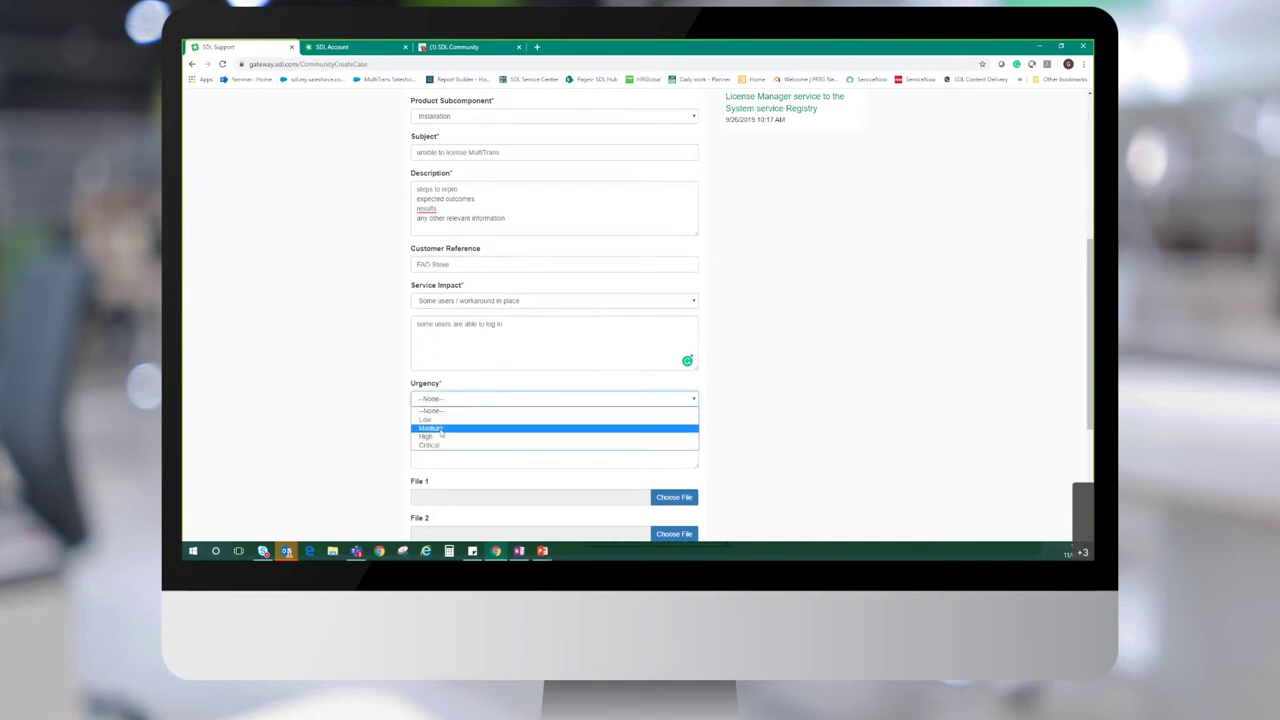
{"action": "left_click", "coordinate": [431, 428]}
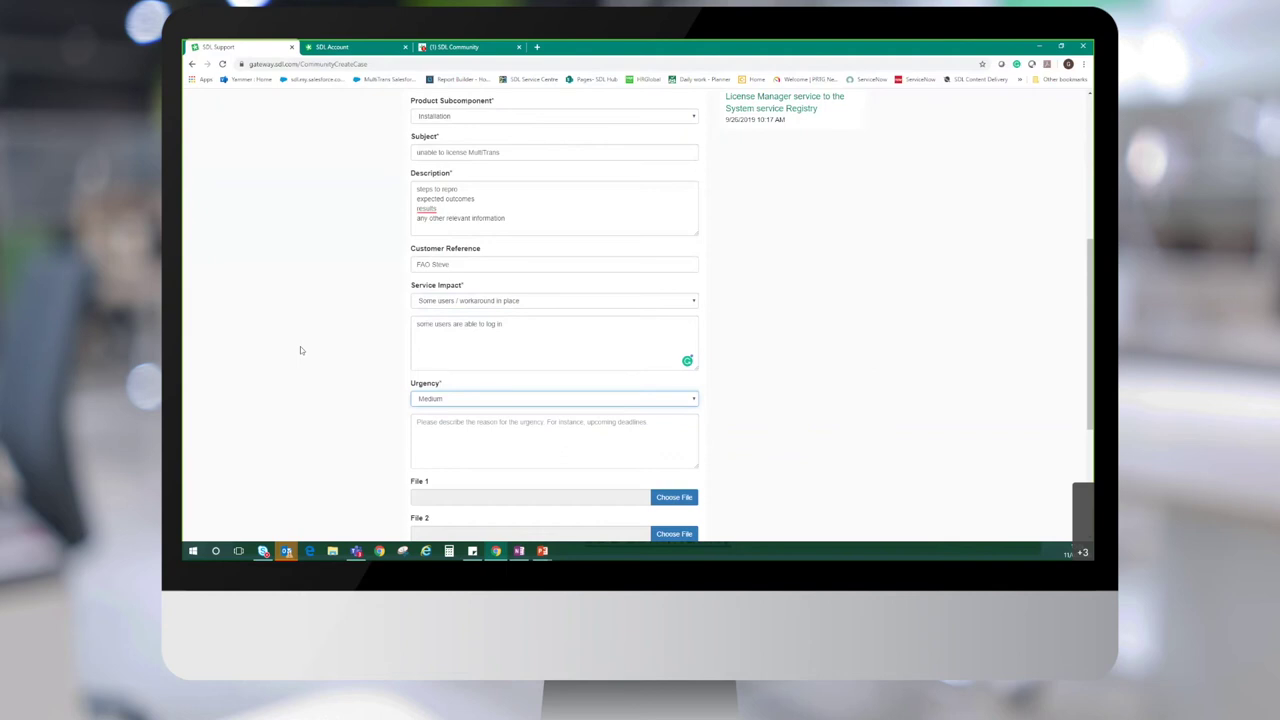
{"action": "left_click", "coordinate": [520, 437]}
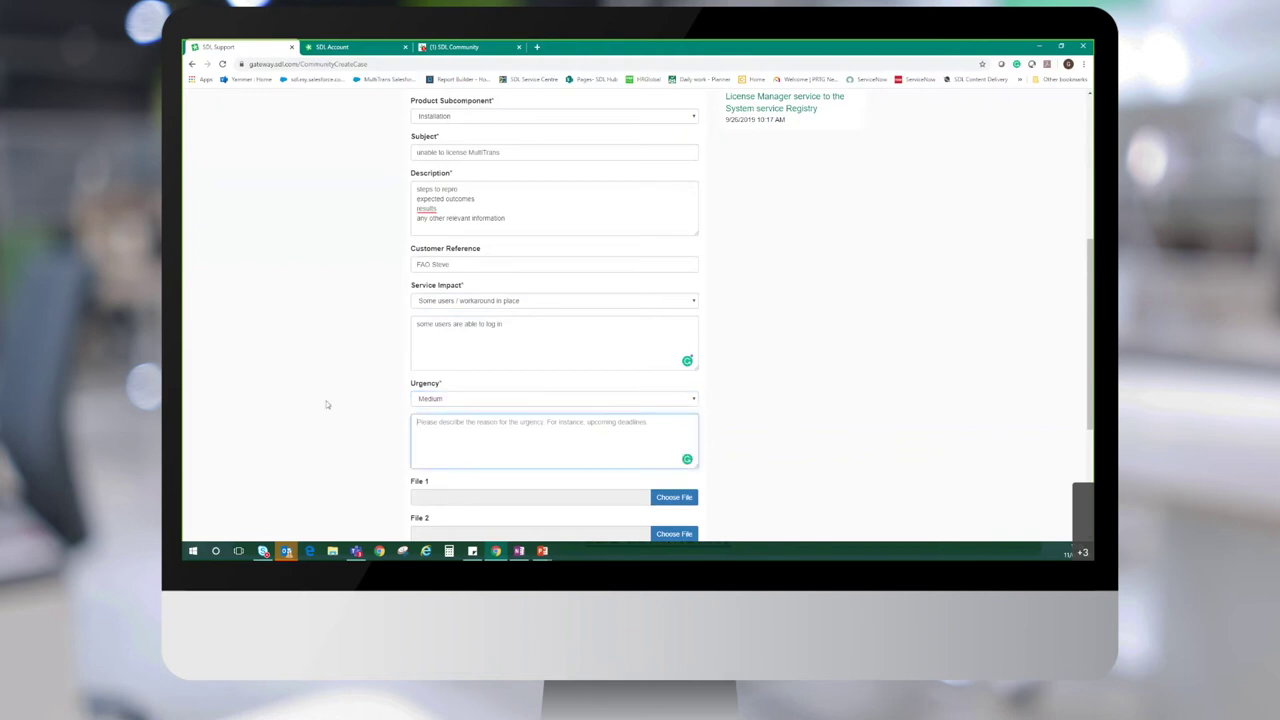
Submit the MultiTrans licensing case from the bottom of the form
{"action": "scroll", "coordinate": [327, 402], "scroll_direction": "down", "scroll_amount": 3}
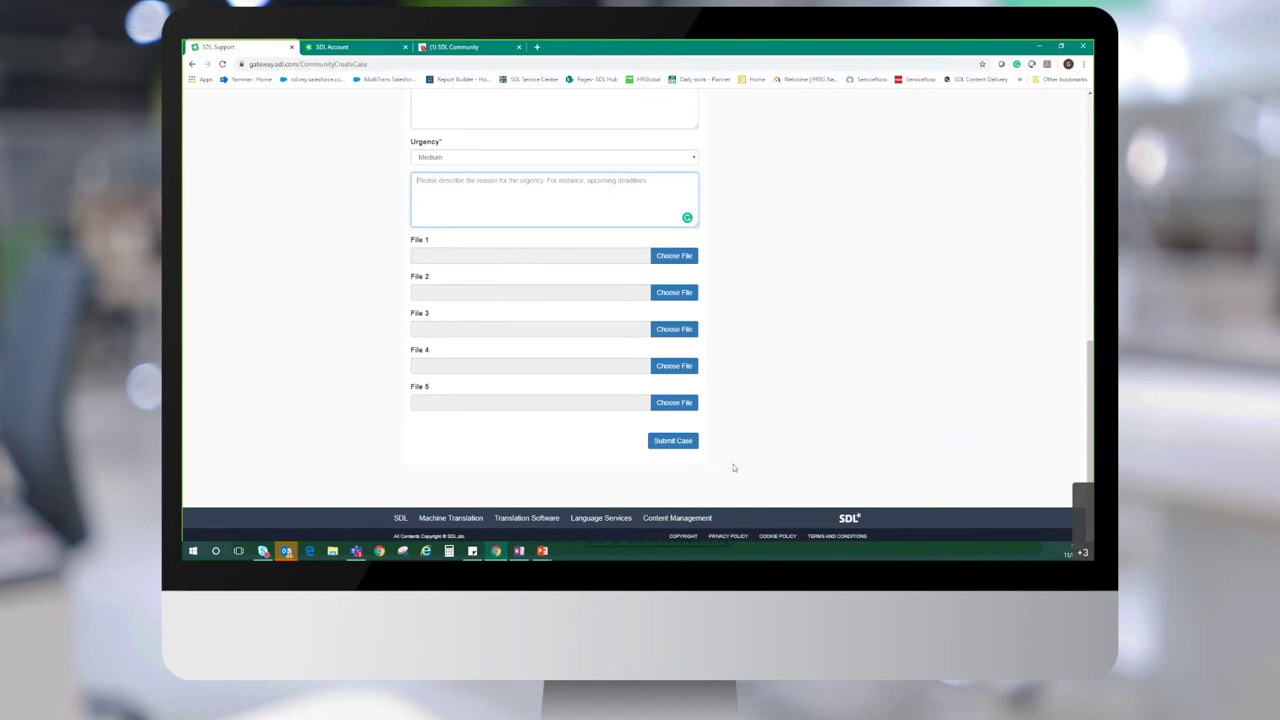
{"action": "left_click", "coordinate": [684, 446]}
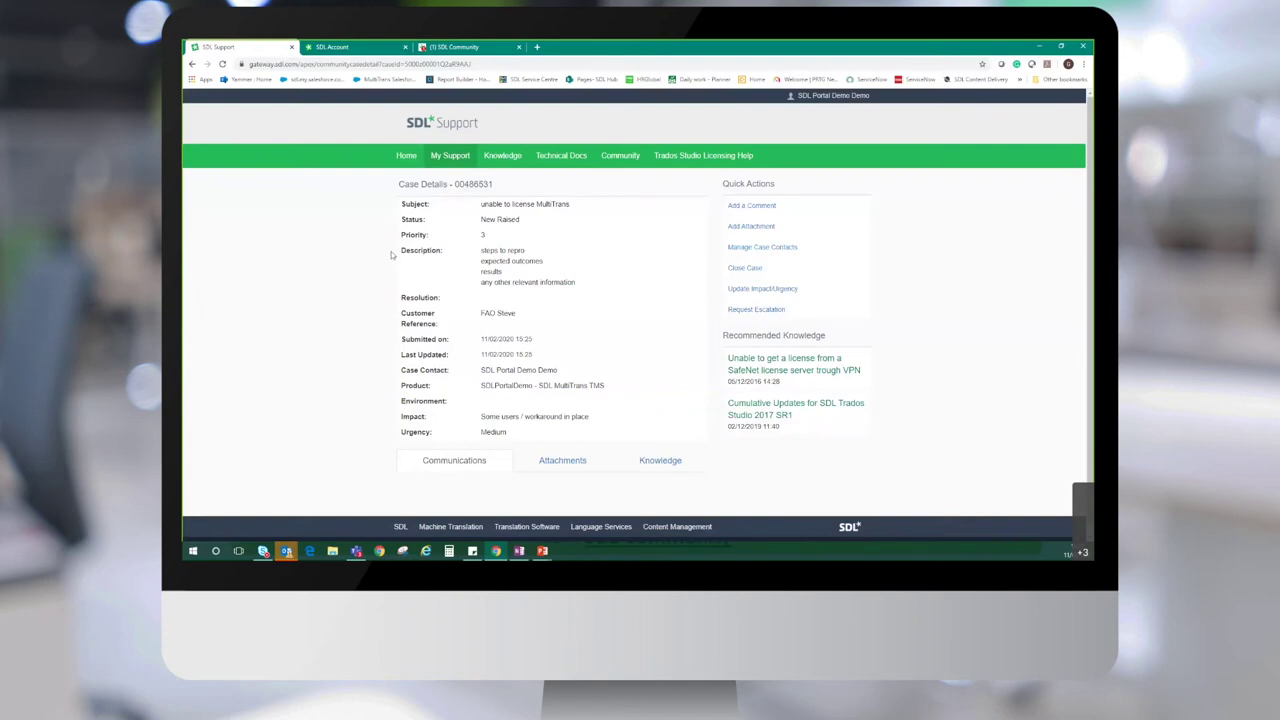
Highlight the customer reference text on the case details page, then deselect it
{"action": "left_click_drag", "start_coordinate": [518, 314], "coordinate": [440, 316]}
{"action": "left_click", "coordinate": [382, 320]}
Post the comment 'test comment' on the MultiTrans licensing case via Add a Comment
{"action": "left_click", "coordinate": [743, 207]}
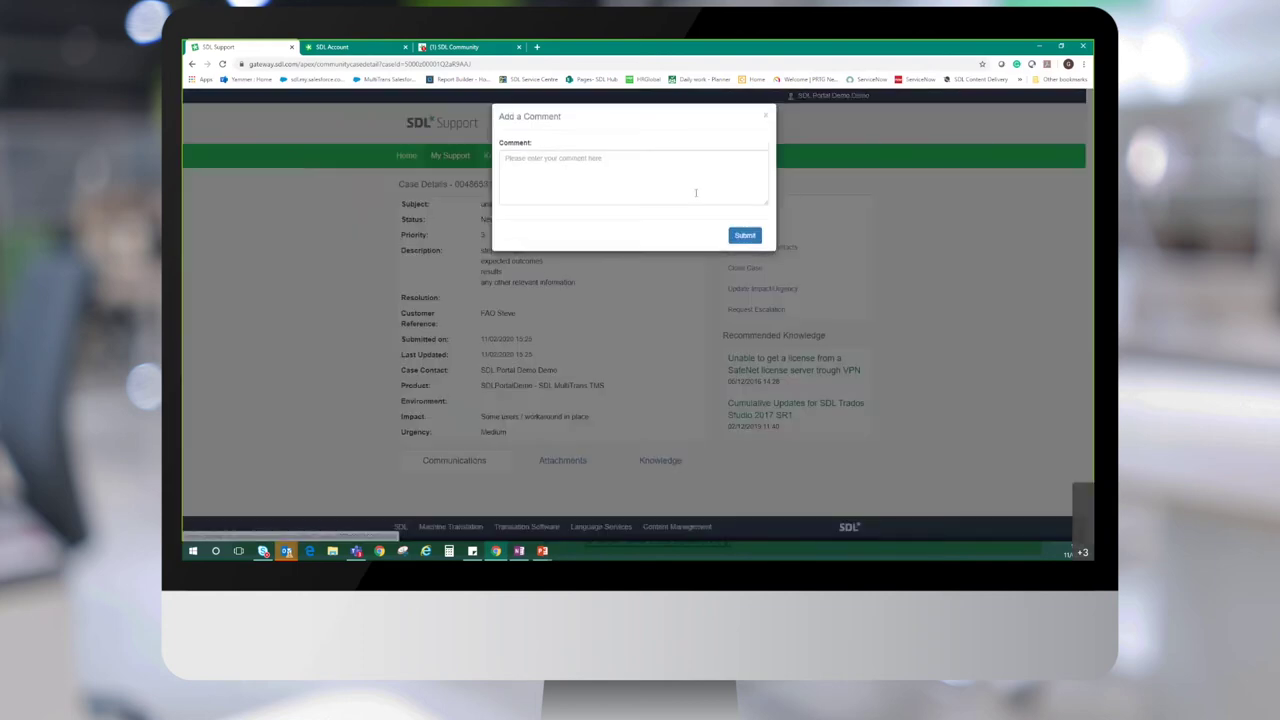
{"action": "left_click", "coordinate": [685, 174]}
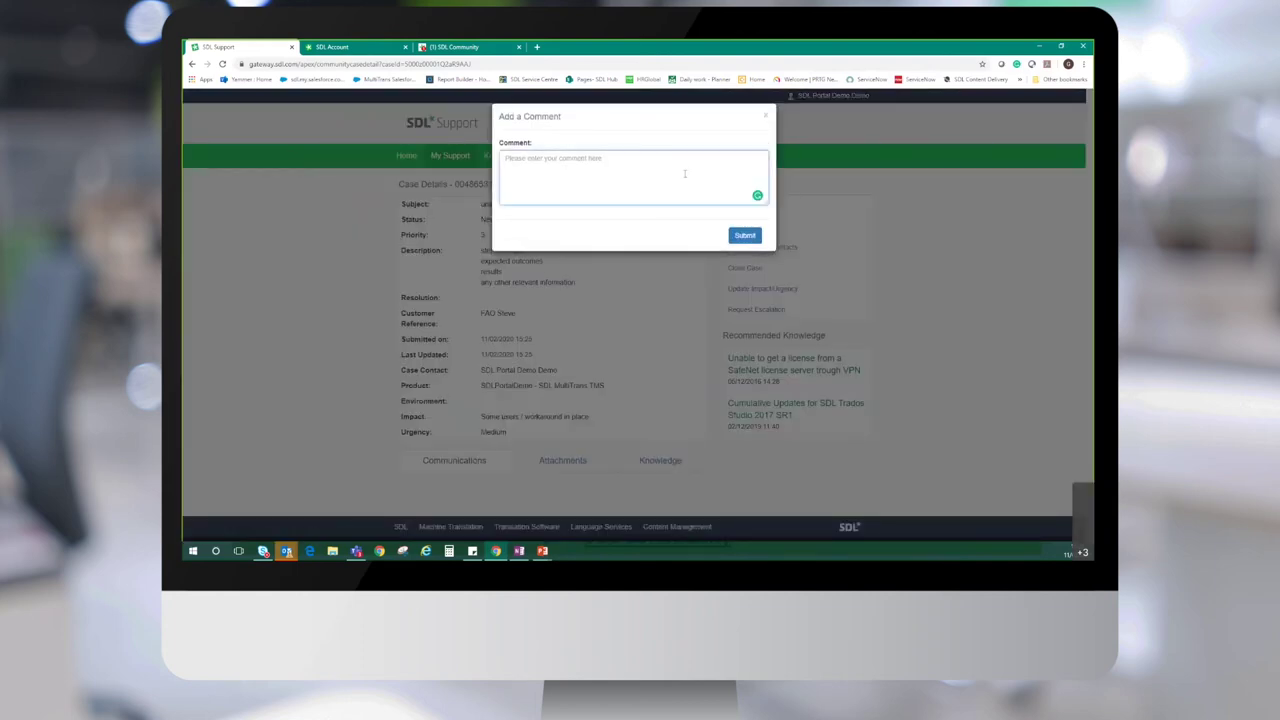
{"action": "type", "text": "test comment"}
{"action": "left_click", "coordinate": [745, 235]}
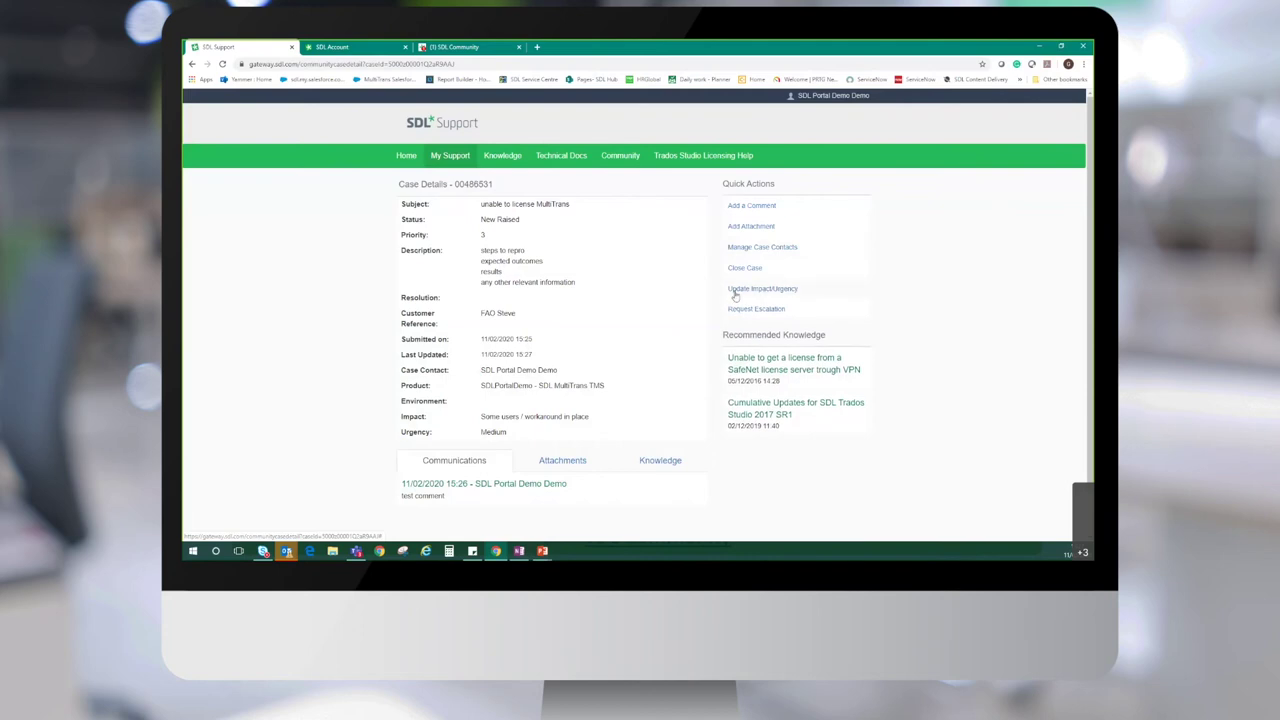
Set impact to All users / no workaround and urgency Critical, commenting 'this is now critical for xyz'
{"action": "left_click", "coordinate": [762, 289]}
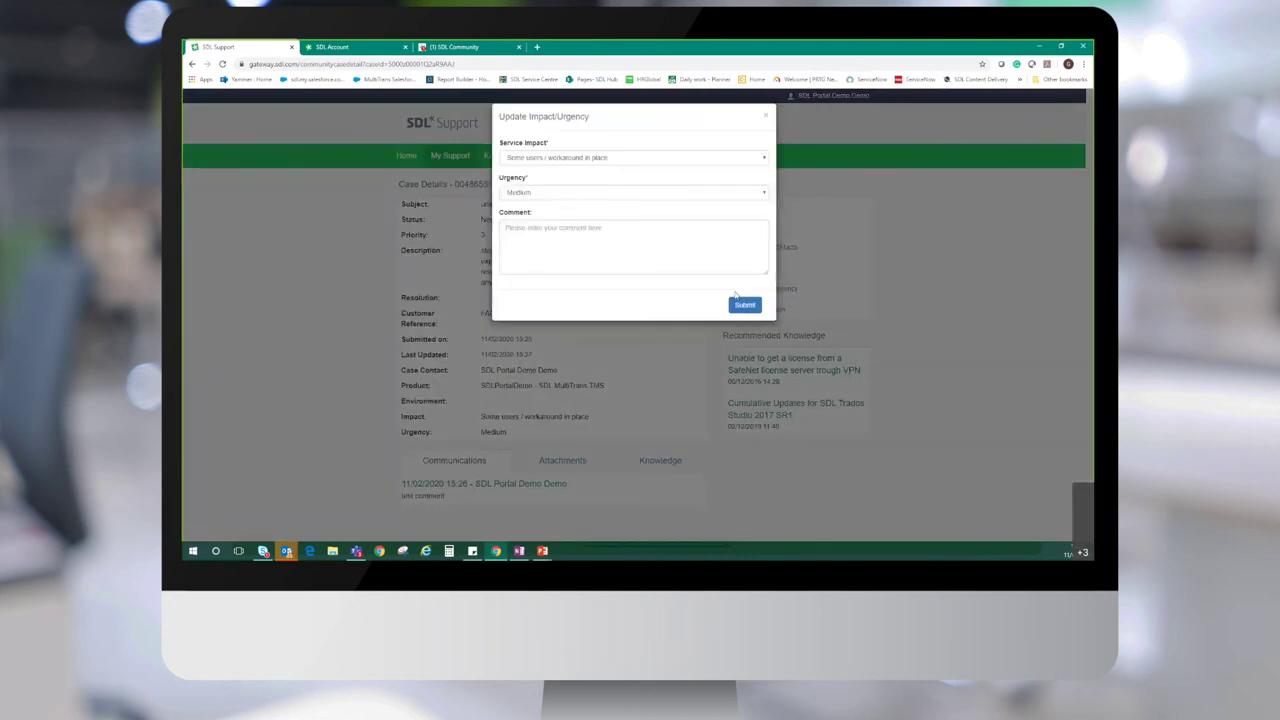
{"action": "left_click", "coordinate": [616, 160]}
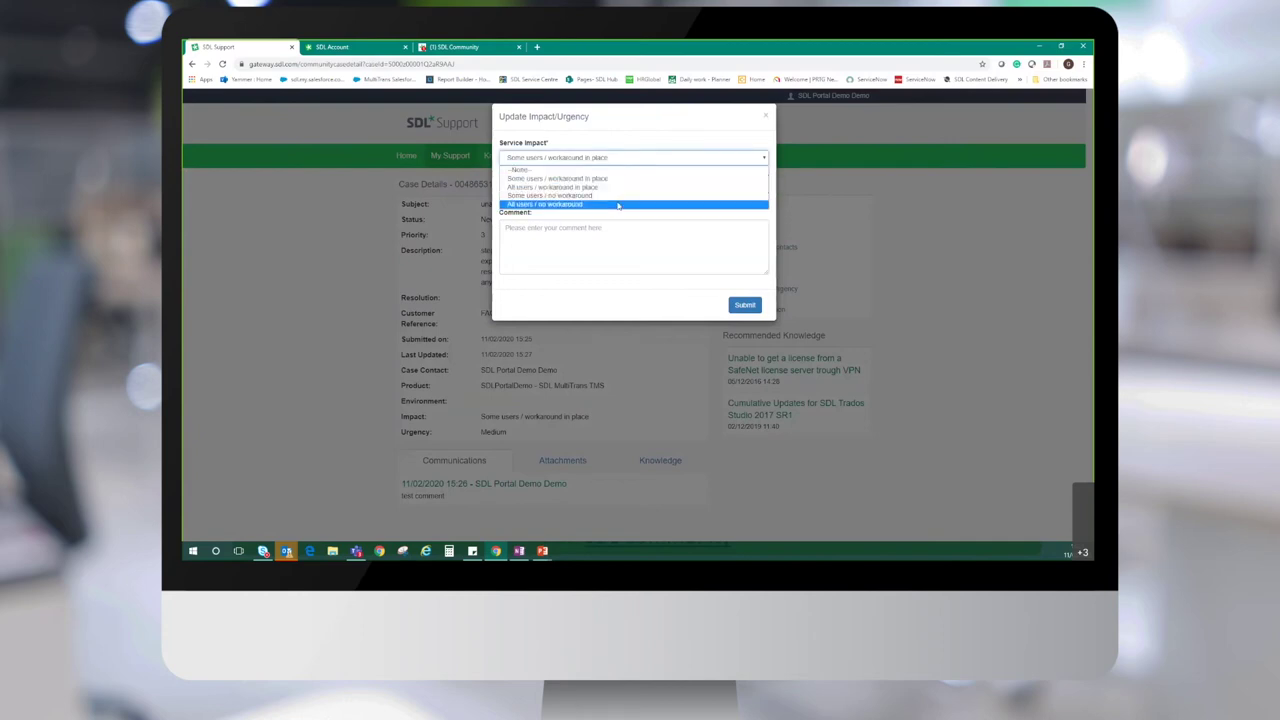
{"action": "left_click", "coordinate": [618, 205]}
{"action": "left_click", "coordinate": [619, 193]}
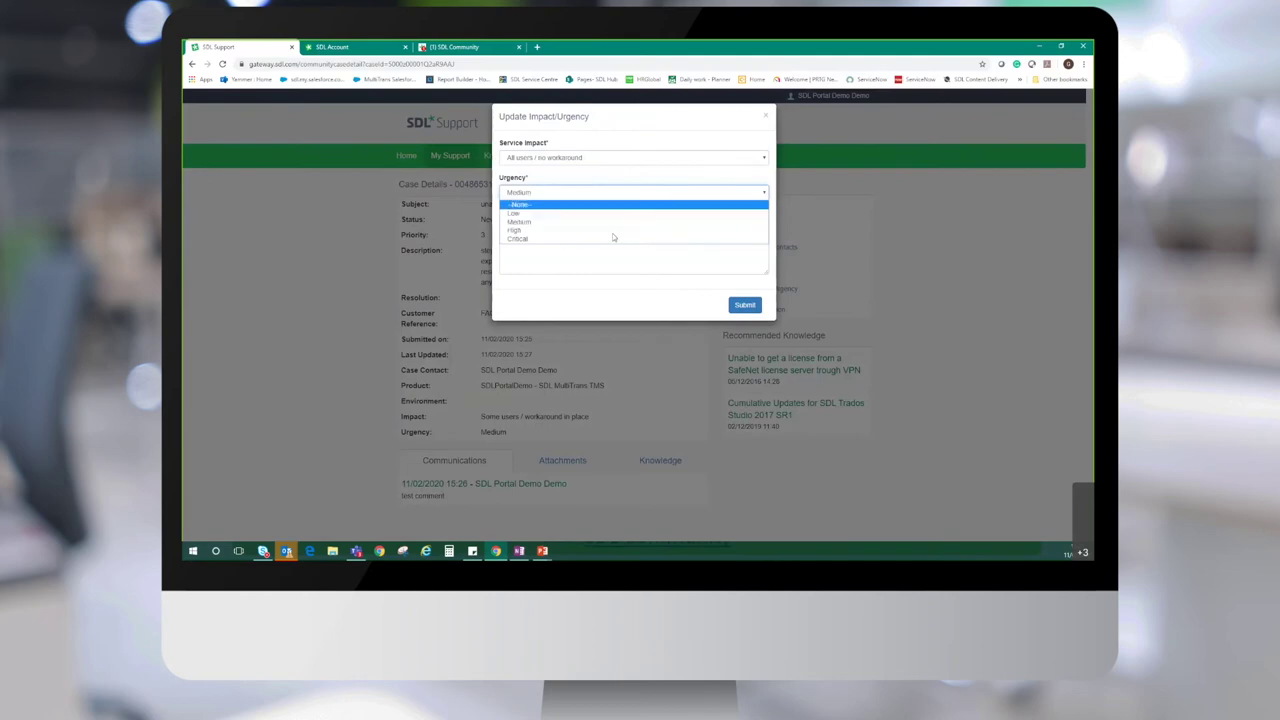
{"action": "left_click", "coordinate": [613, 238]}
{"action": "left_click", "coordinate": [603, 239]}
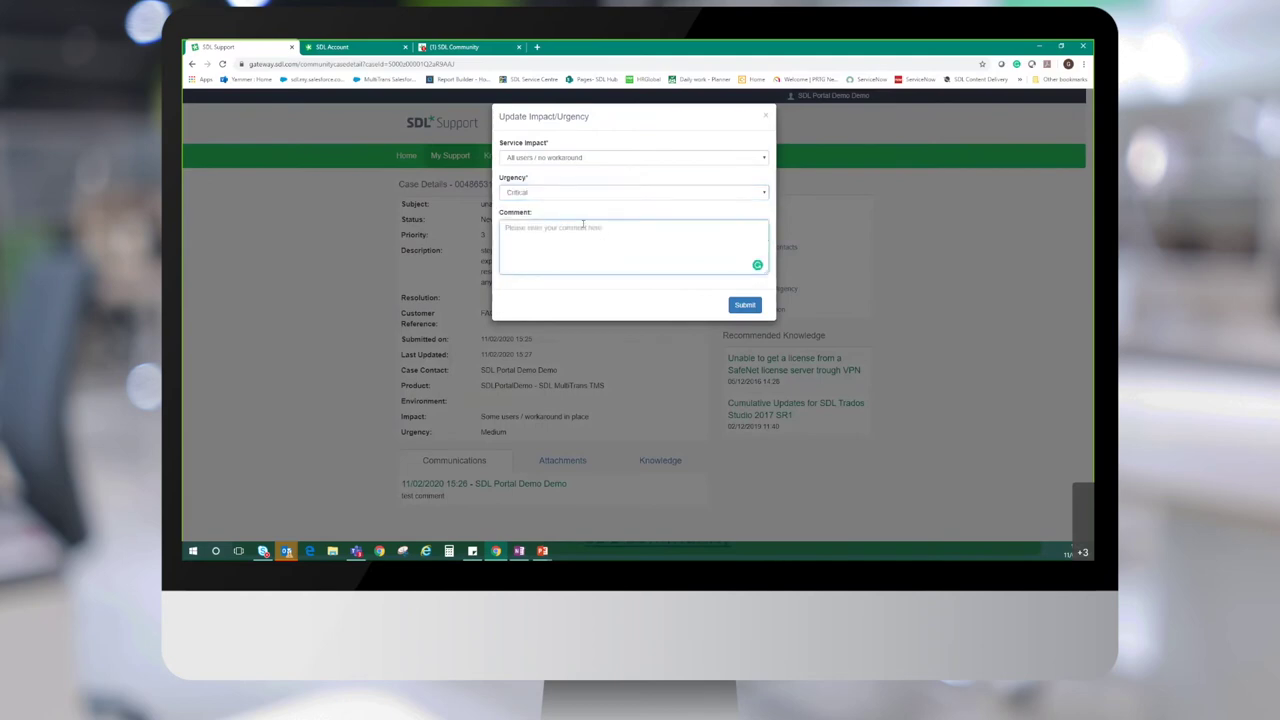
{"action": "type", "text": "this is now critical for xyz"}
{"action": "left_click", "coordinate": [744, 308]}
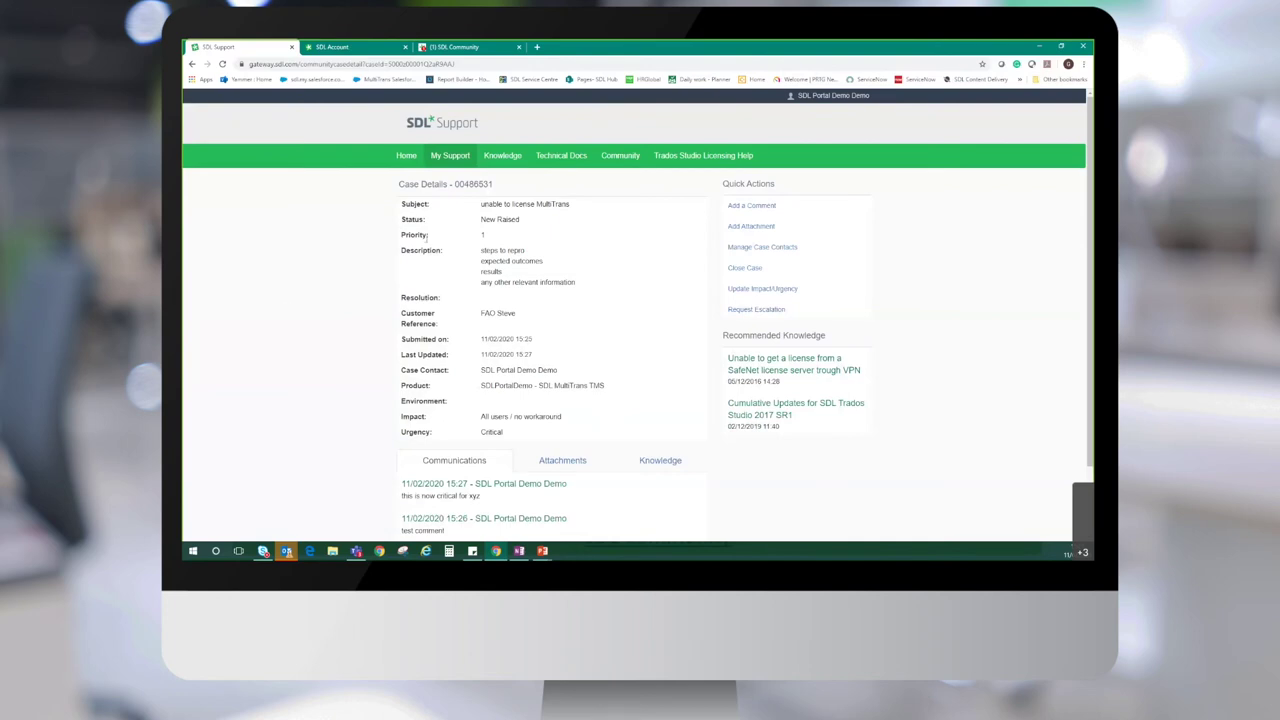
Highlight the updated Priority value 1 on the reloaded case details page
{"action": "double_click", "coordinate": [482, 236]}
{"action": "left_click", "coordinate": [512, 239]}
In Manage Case Contacts, add a second contact row and an additional e-mail field, then close it
{"action": "left_click", "coordinate": [744, 248]}
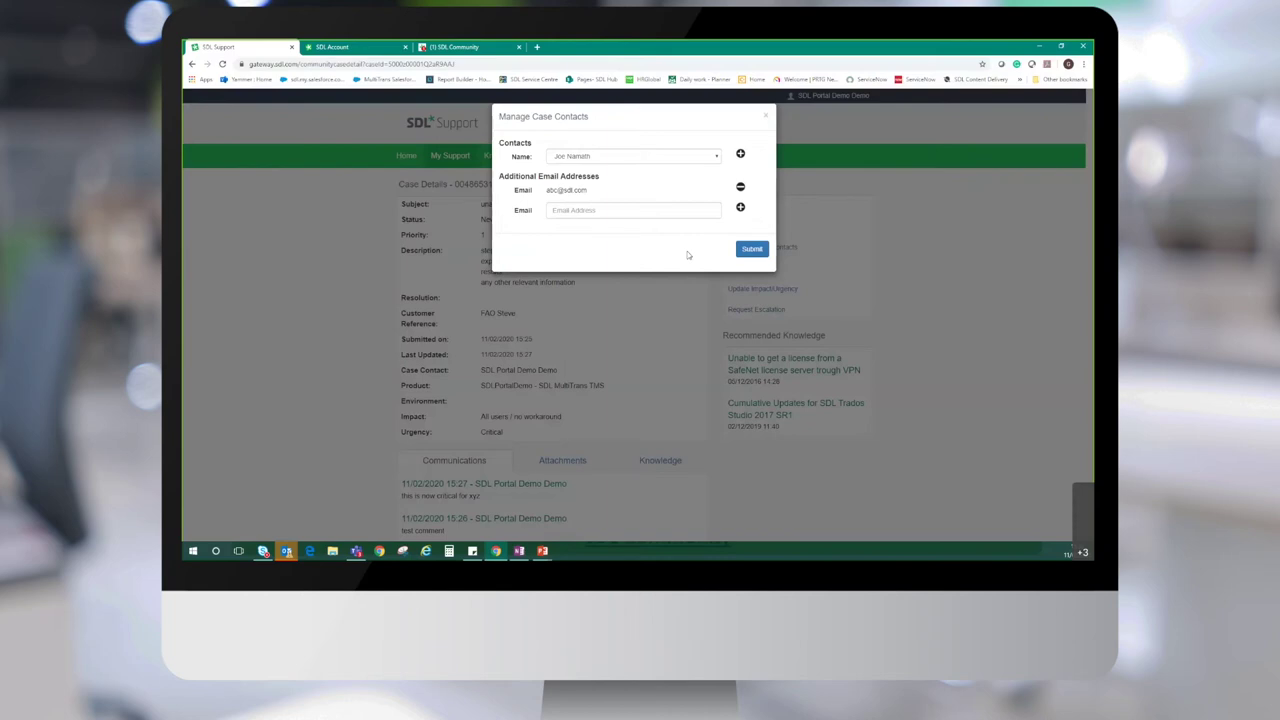
{"action": "left_click", "coordinate": [717, 160]}
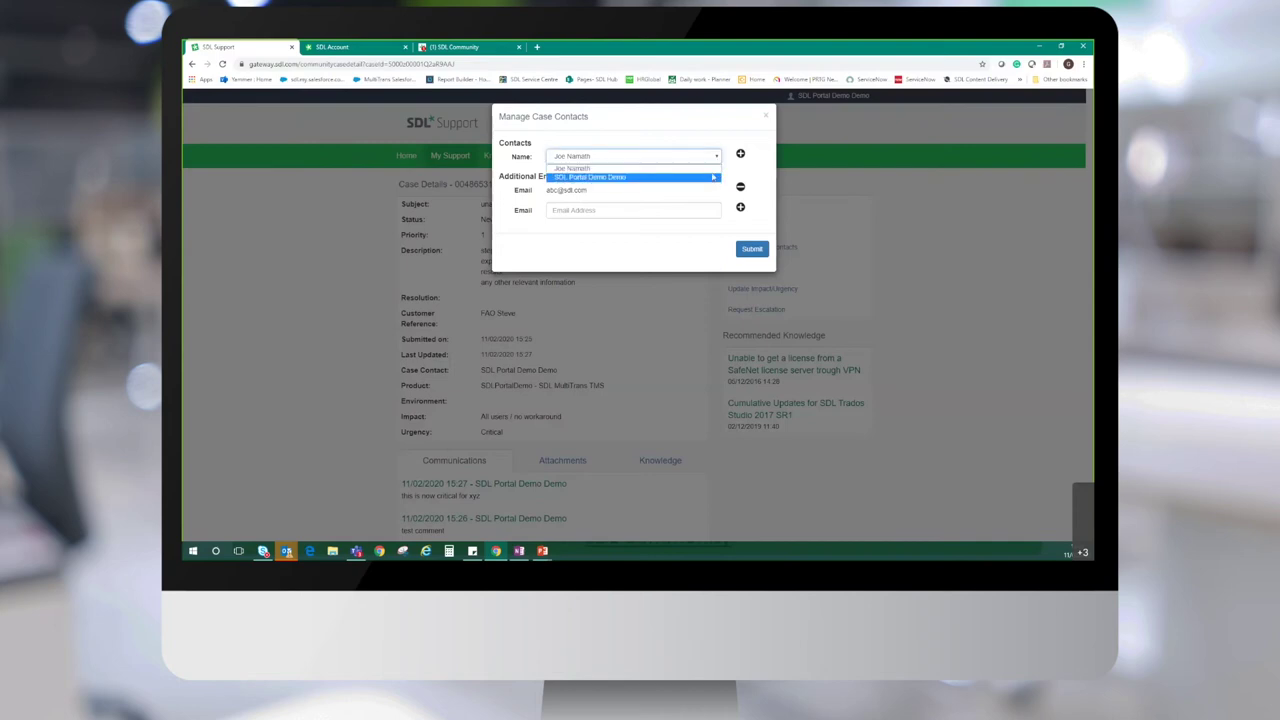
{"action": "left_click", "coordinate": [733, 170]}
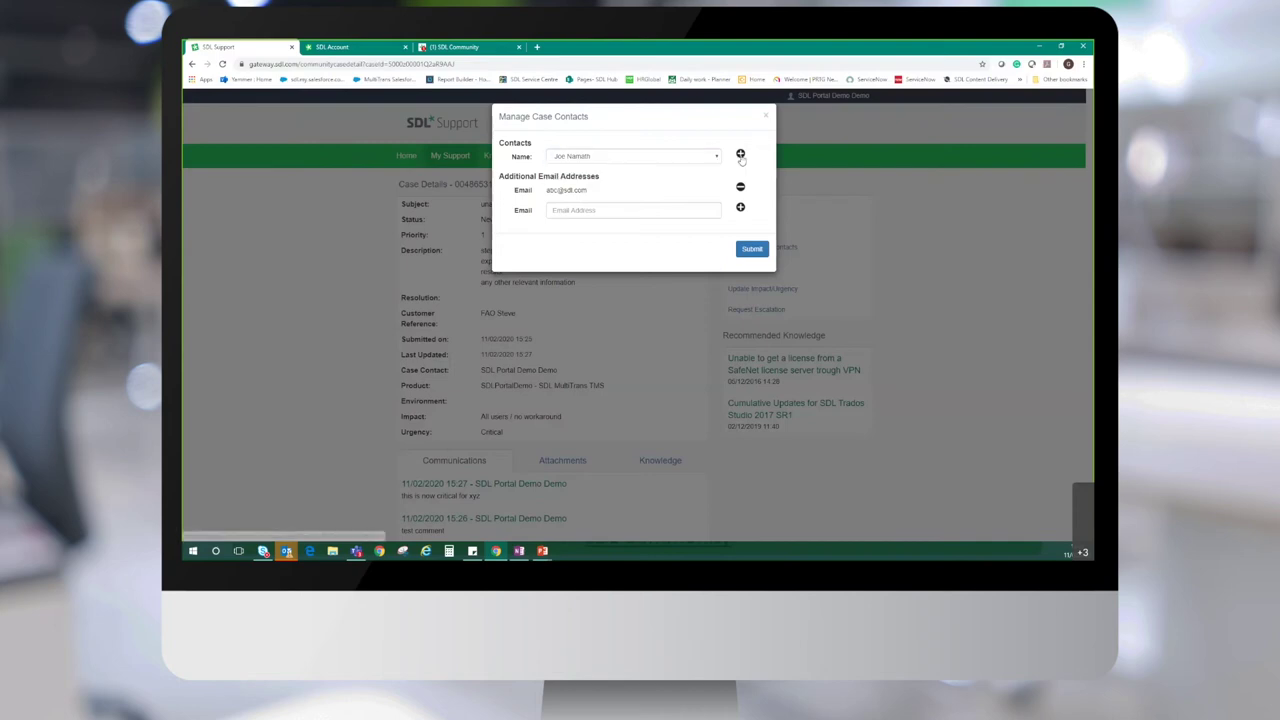
{"action": "left_click", "coordinate": [740, 154]}
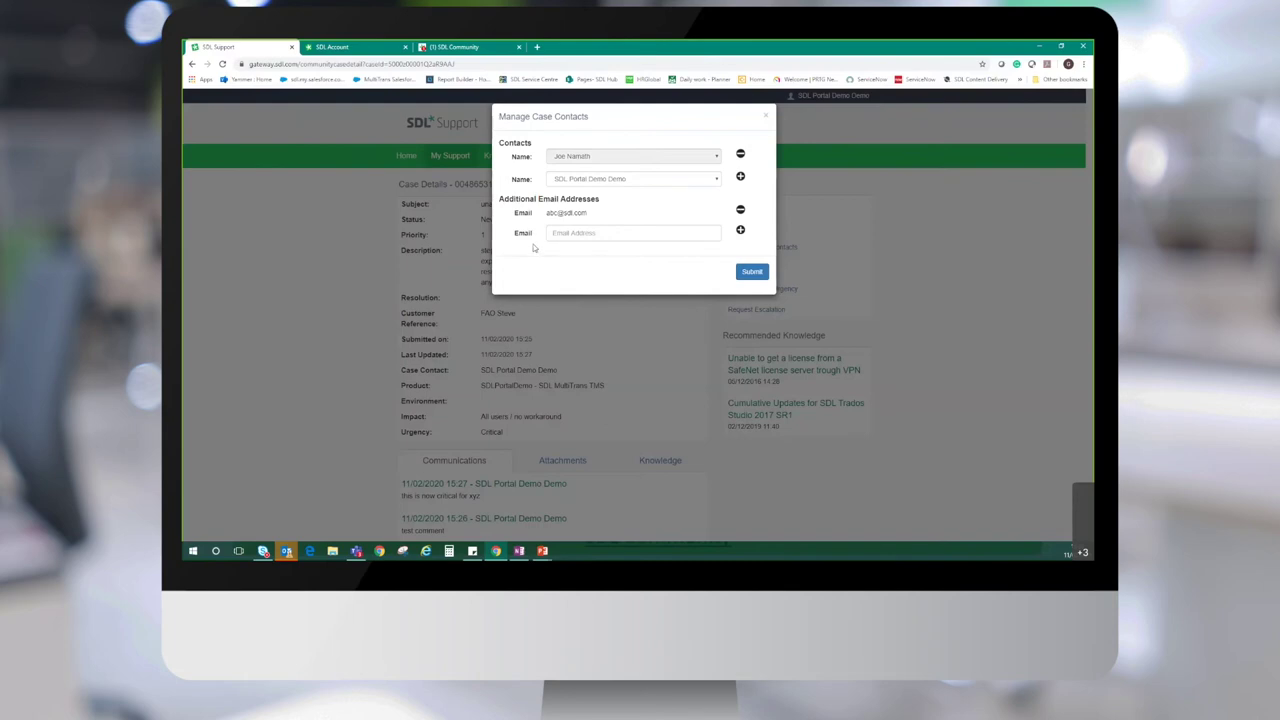
{"action": "left_click", "coordinate": [574, 232]}
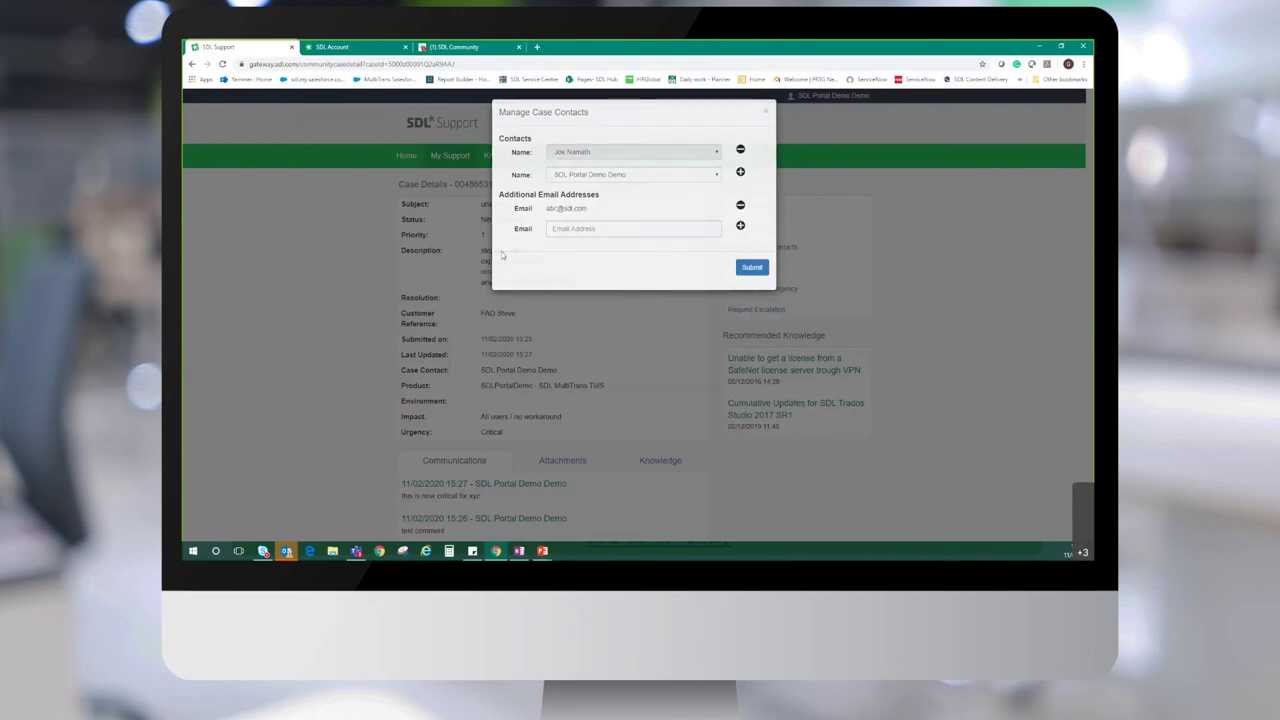
{"action": "left_click", "coordinate": [470, 260]}
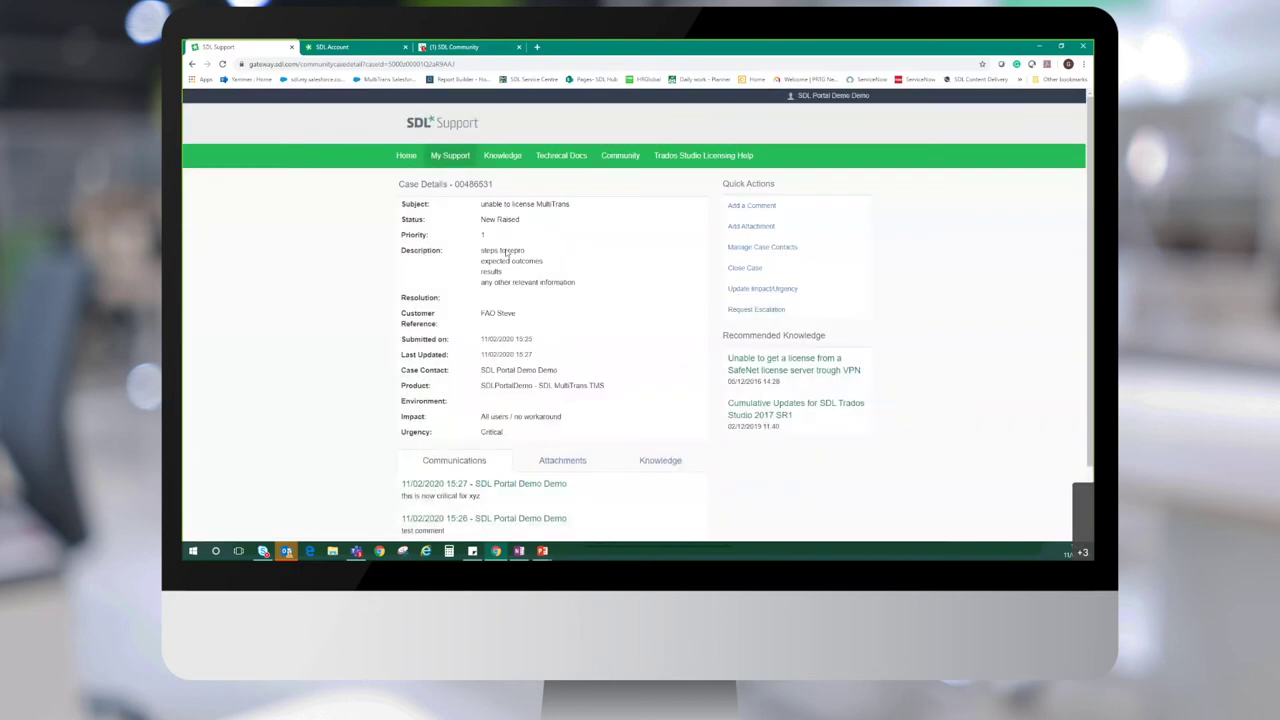
{"action": "left_click", "coordinate": [762, 247]}
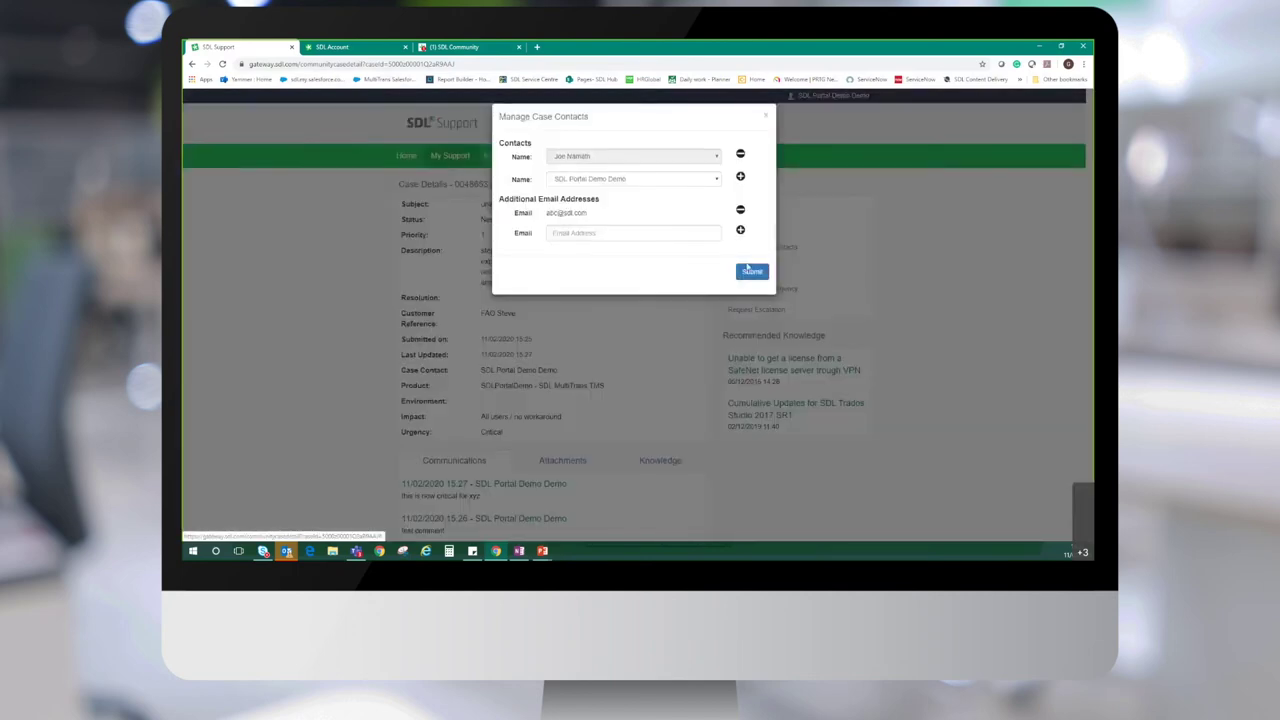
{"action": "left_click", "coordinate": [412, 320]}
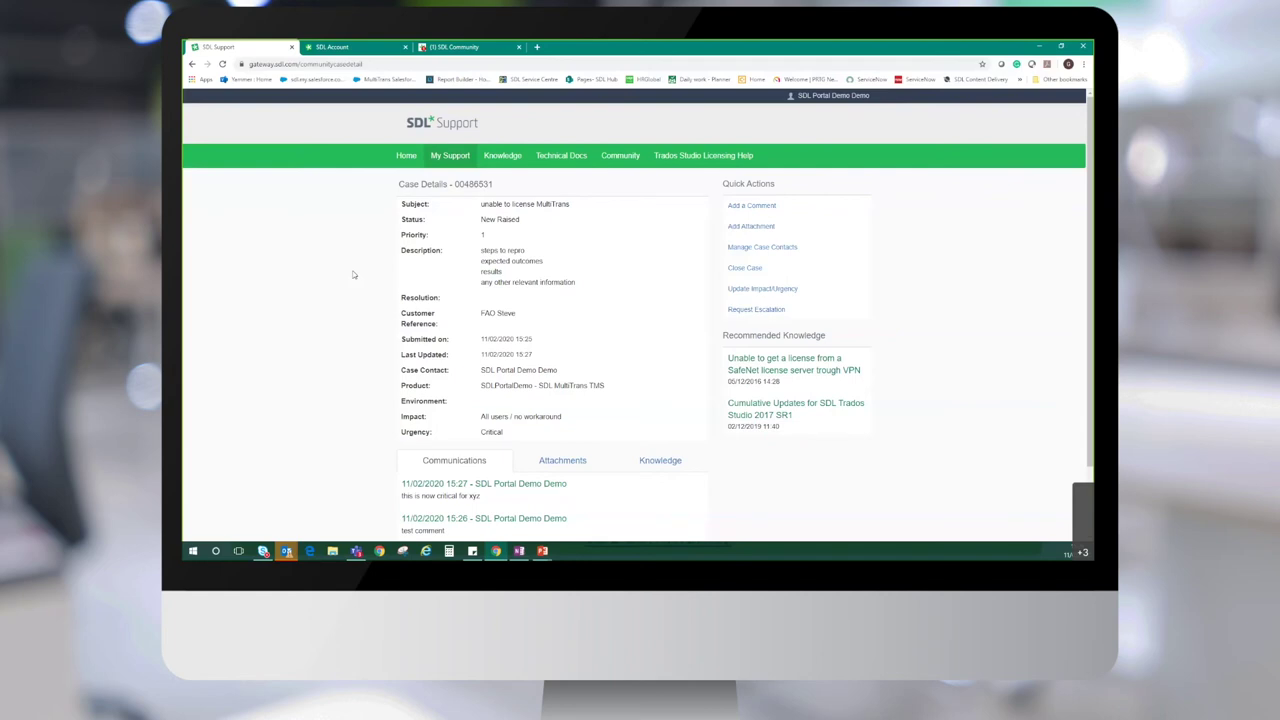
{"action": "left_click_drag", "start_coordinate": [496, 186], "coordinate": [452, 187]}
{"action": "left_click", "coordinate": [355, 322]}
Go to the support Home page and highlight its Top Cases heading
{"action": "left_click", "coordinate": [406, 156]}
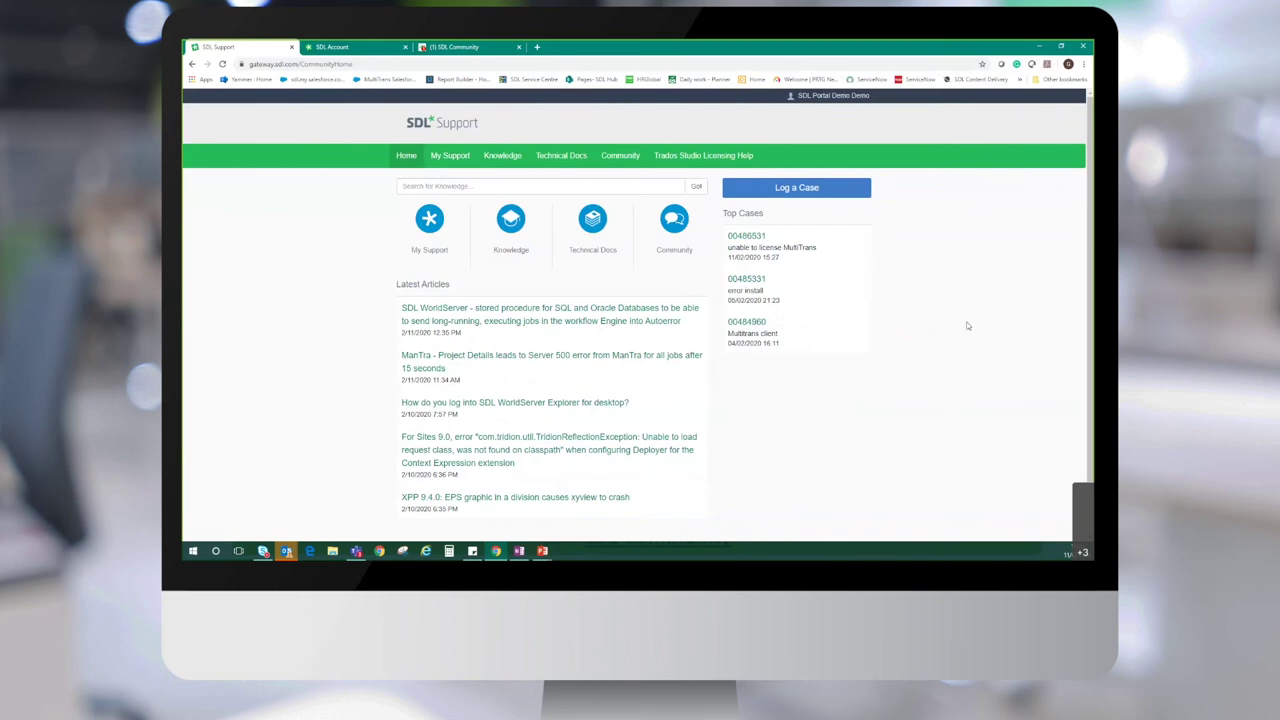
{"action": "triple_click", "coordinate": [743, 214]}
{"action": "left_click", "coordinate": [772, 218]}
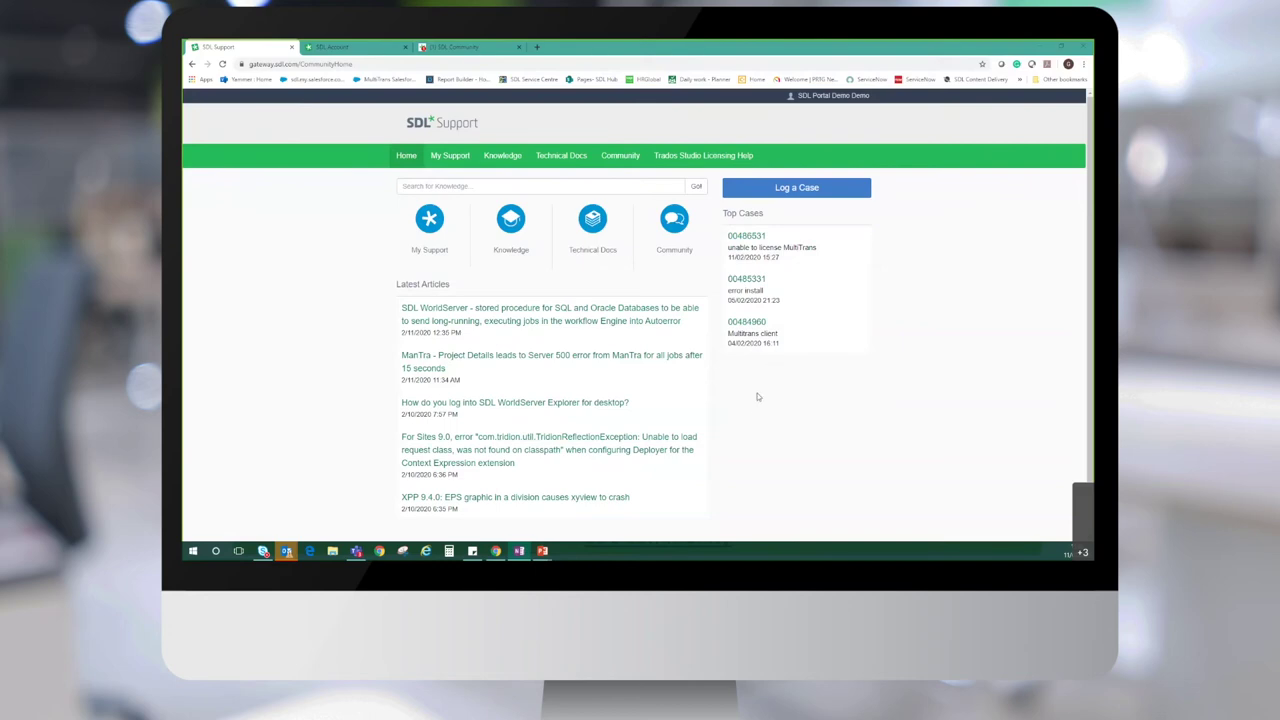
Open the My Support Open Cases list and highlight the first case's customer reference
{"action": "left_click", "coordinate": [446, 158]}
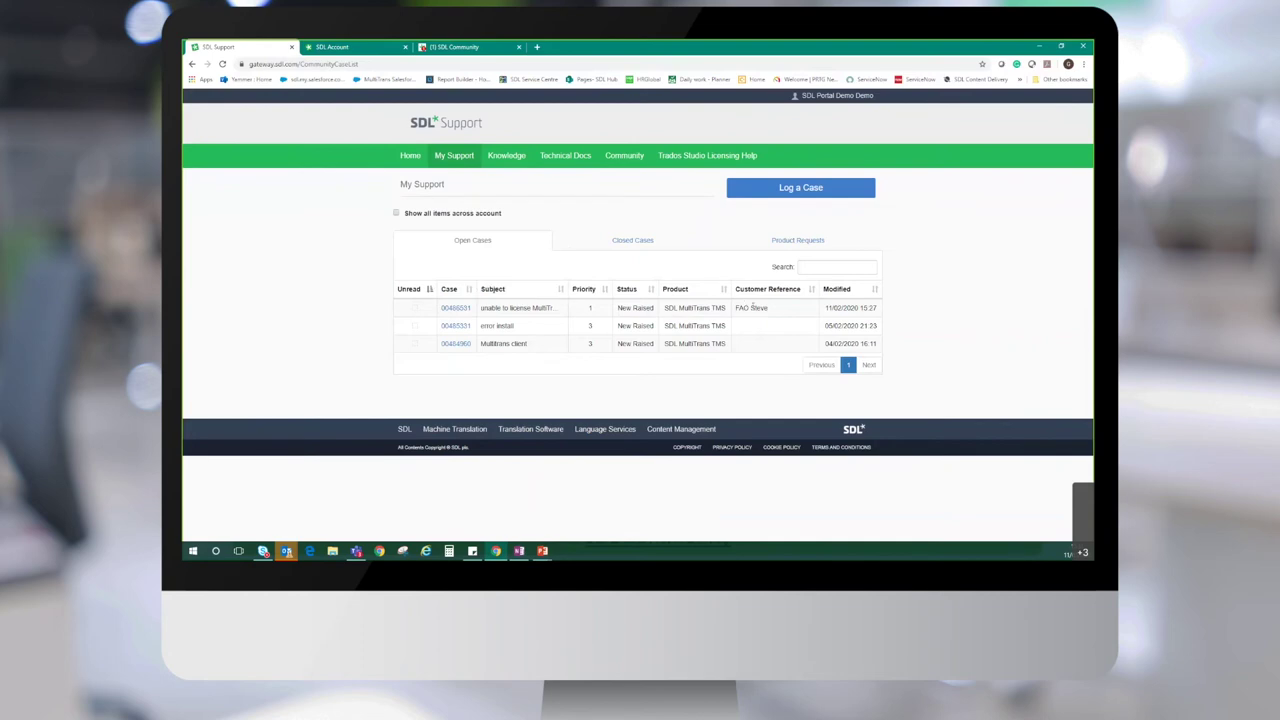
{"action": "left_click_drag", "start_coordinate": [776, 313], "coordinate": [736, 315]}
{"action": "left_click", "coordinate": [772, 337]}
Search the case list for '531', then 'FAO', clearing each, then view closed cases
{"action": "left_click", "coordinate": [840, 267]}
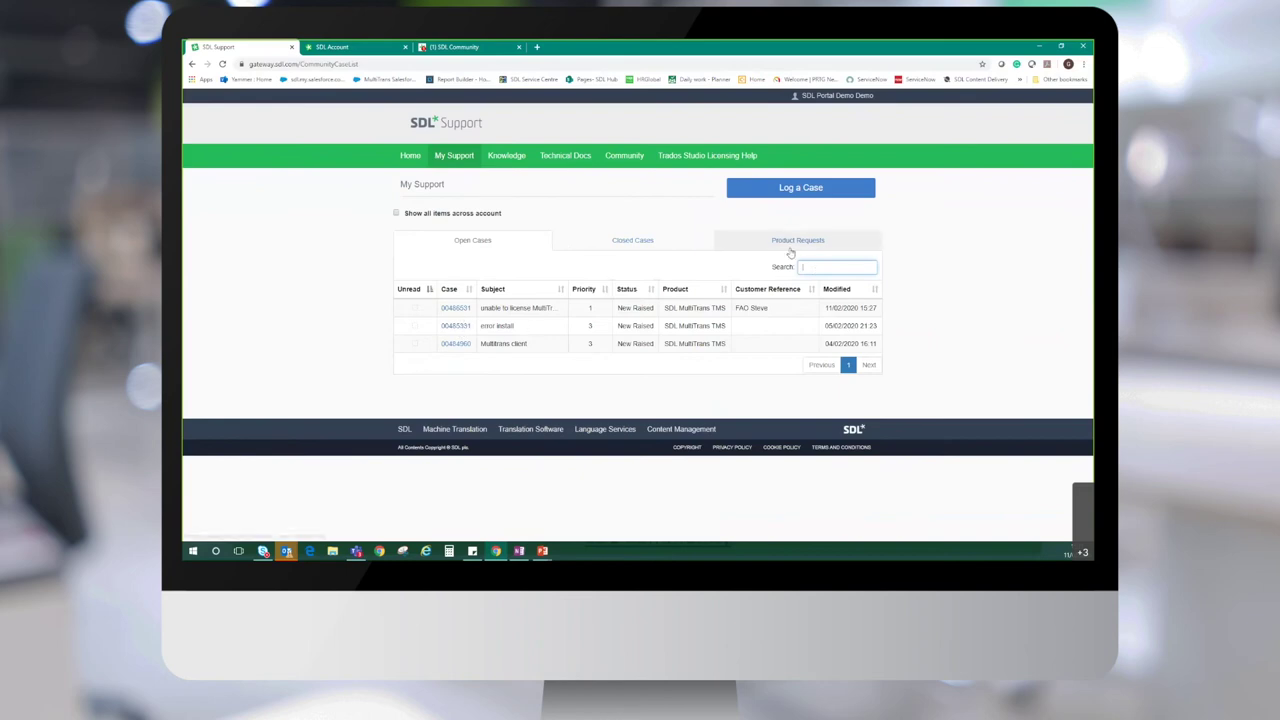
{"action": "type", "text": "531"}
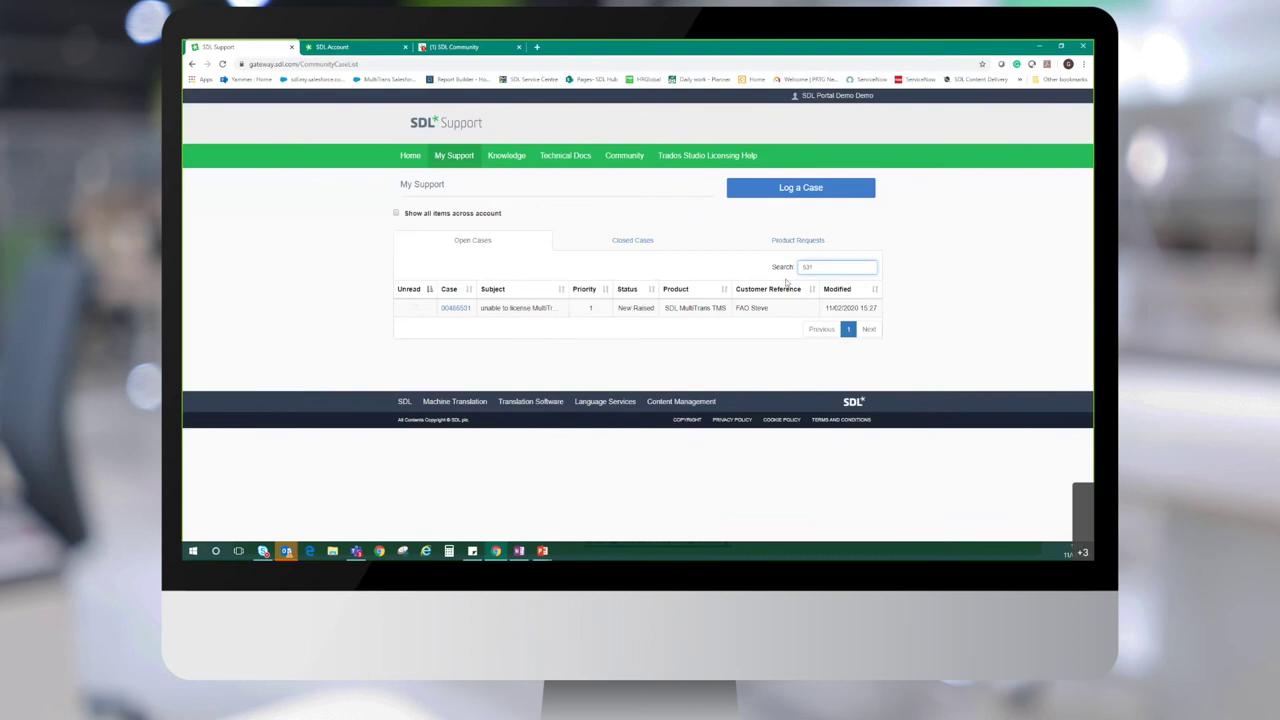
{"action": "key", "text": "BackSpace"}
{"action": "key", "text": "BackSpace"}
{"action": "key", "text": "BackSpace"}
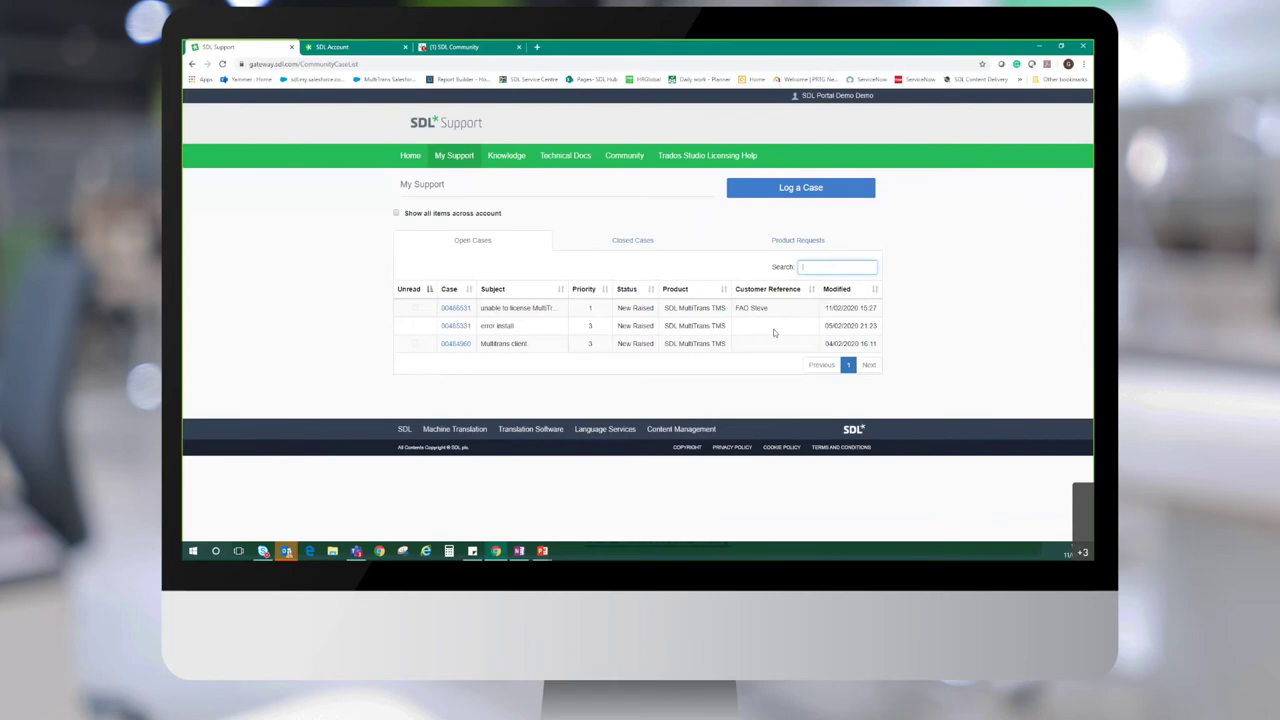
{"action": "type", "text": "FAO"}
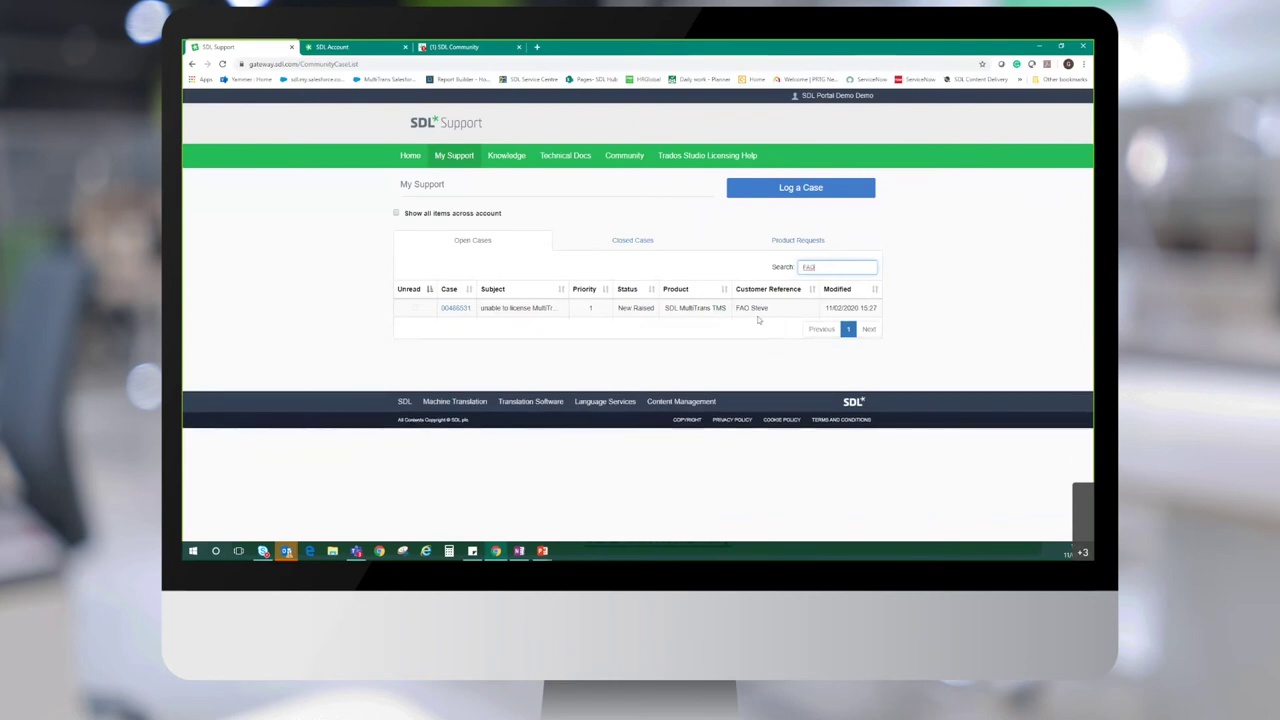
{"action": "key", "text": "BackSpace"}
{"action": "key", "text": "BackSpace"}
{"action": "key", "text": "BackSpace"}
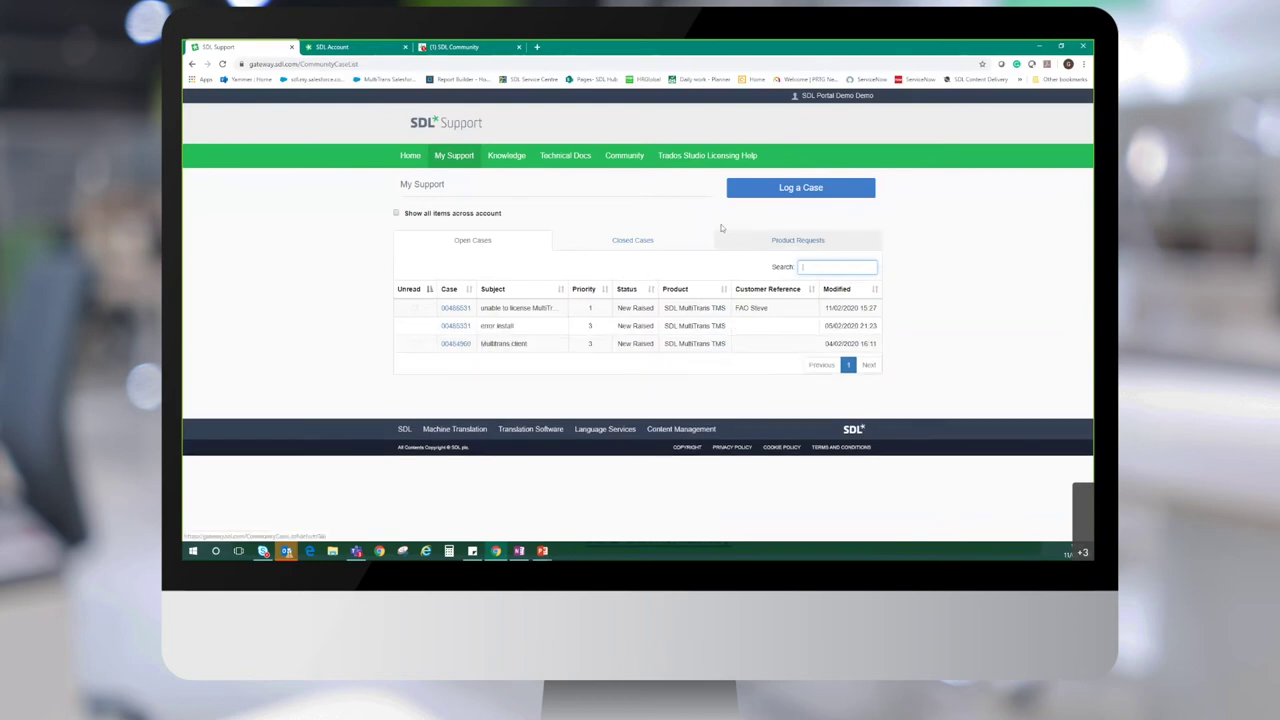
{"action": "left_click", "coordinate": [634, 241]}
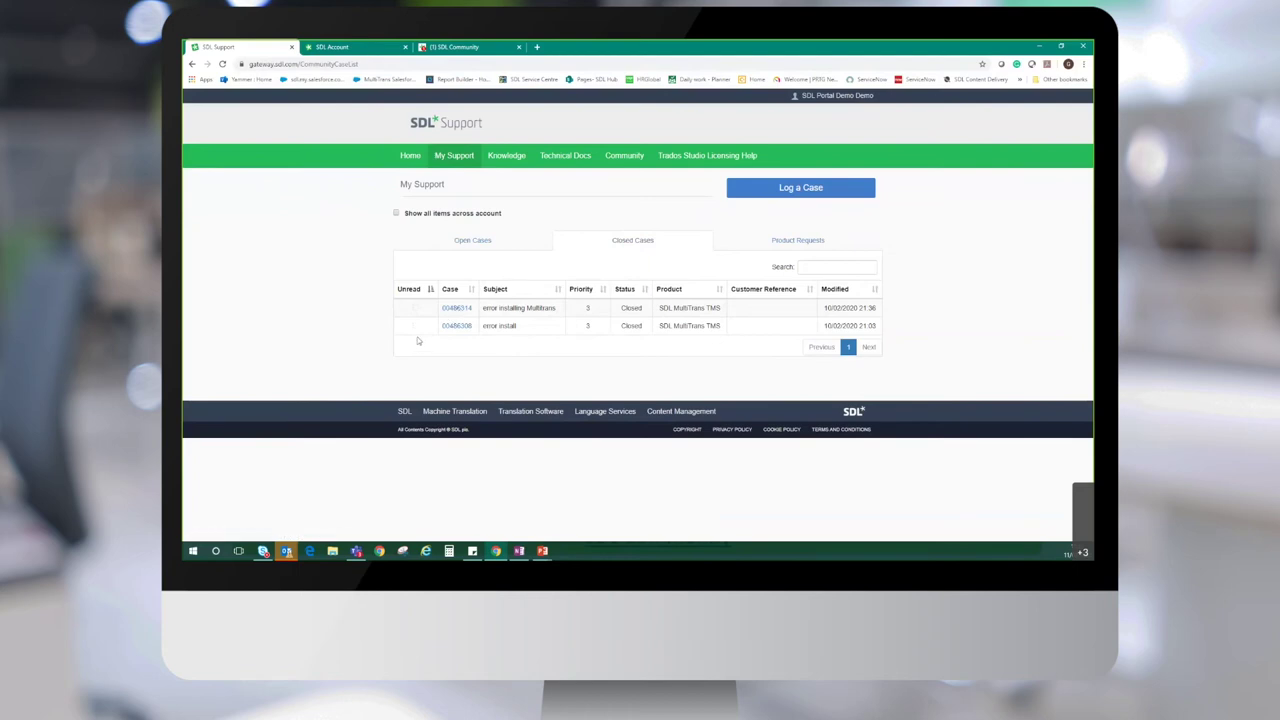
{"action": "left_click", "coordinate": [466, 242]}
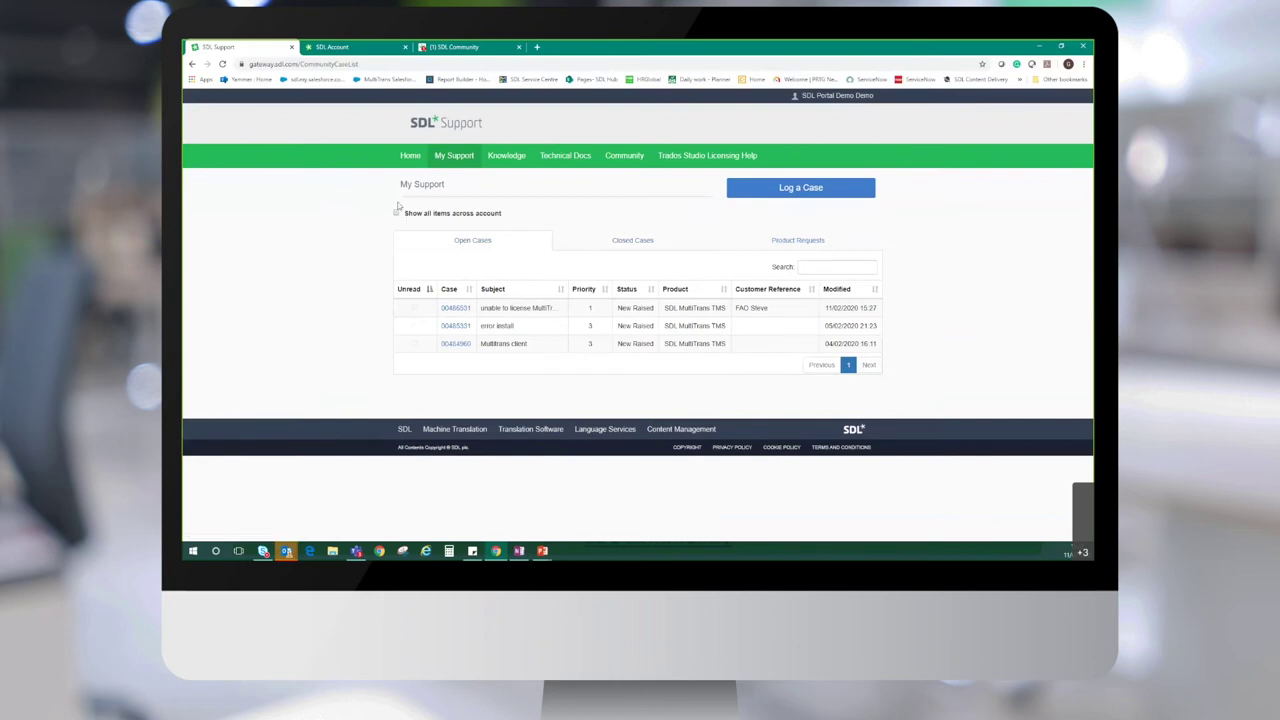
{"action": "left_click", "coordinate": [618, 244]}
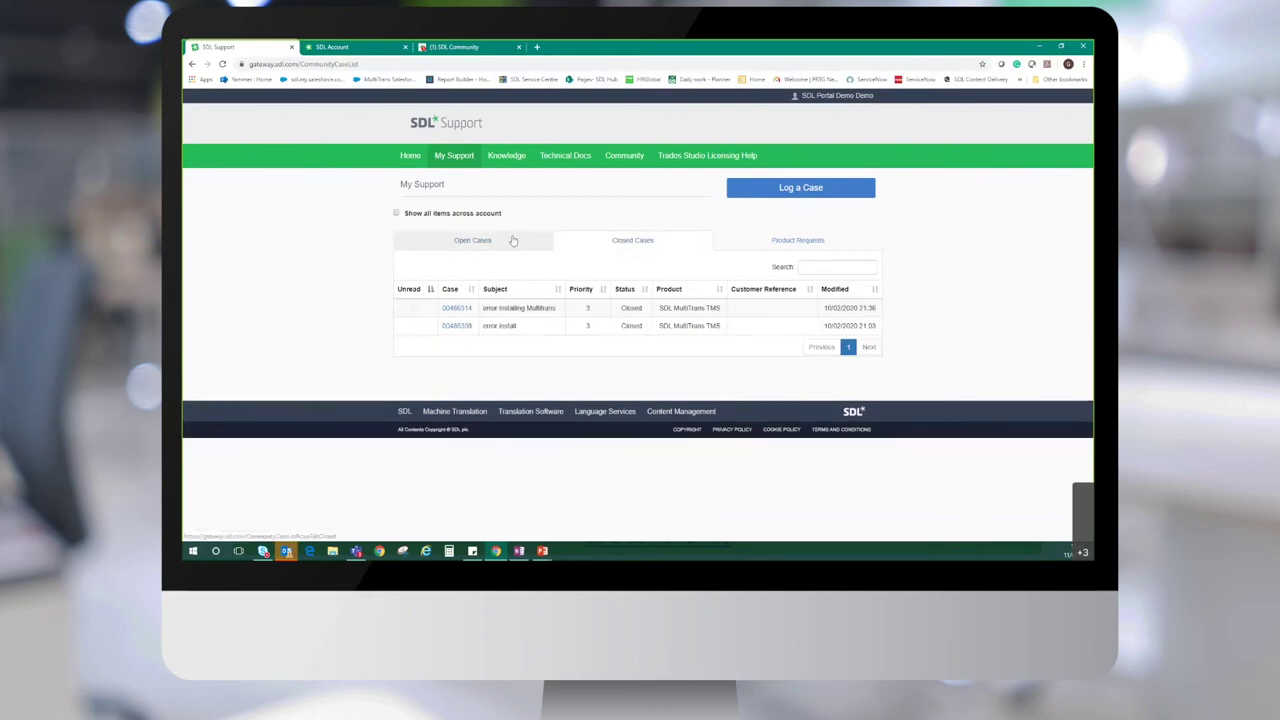
{"action": "left_click", "coordinate": [505, 242]}
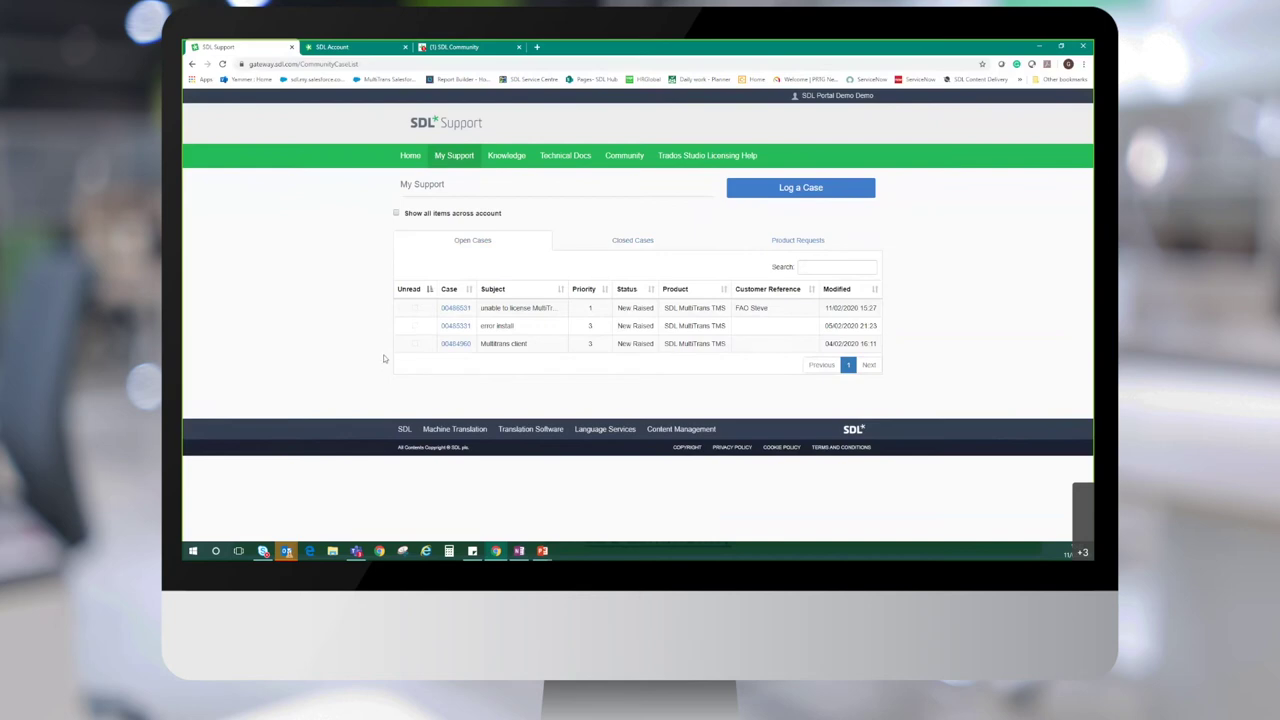
Tick Show all items across account, then filter by 'FAO' and clear the search
{"action": "left_click", "coordinate": [396, 213]}
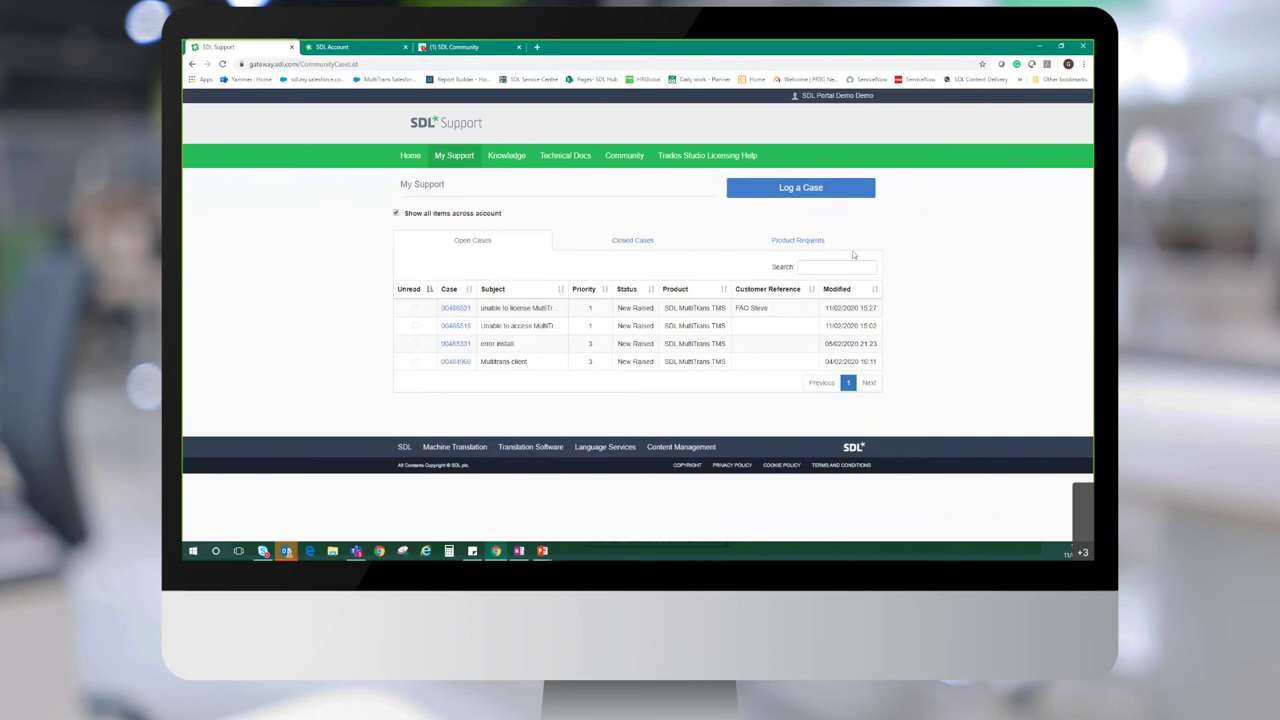
{"action": "type", "text": "FAO"}
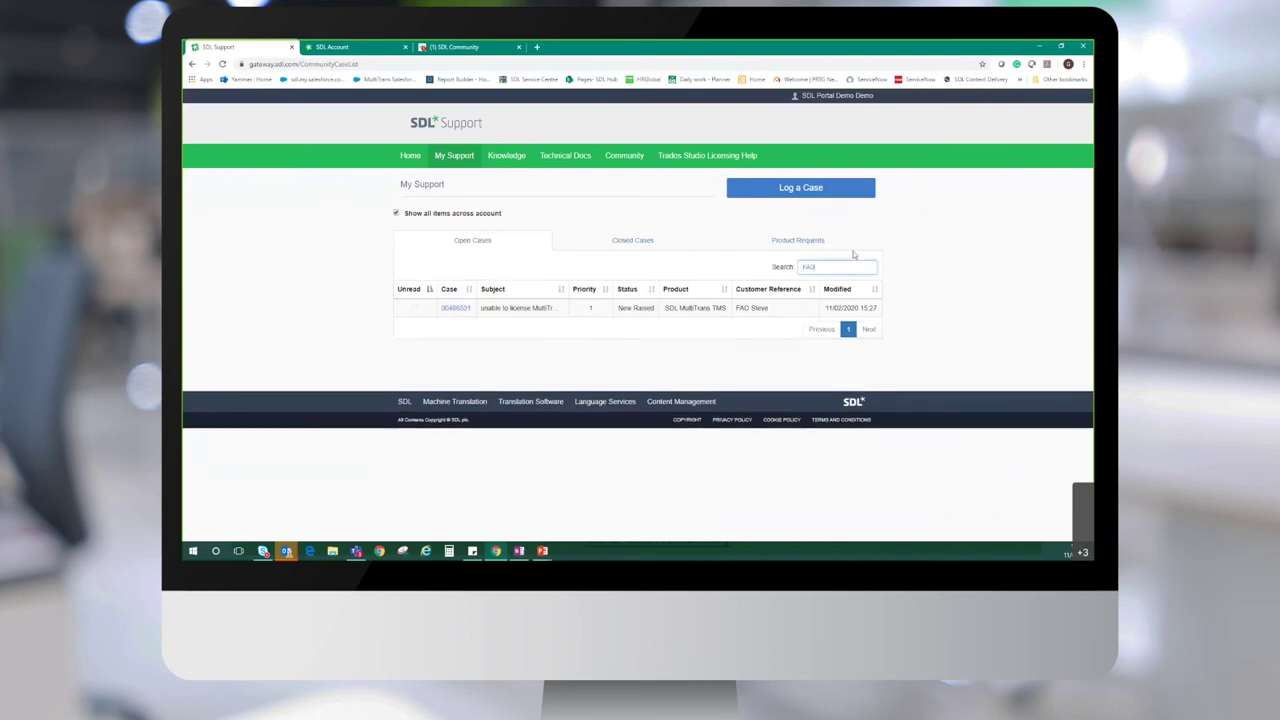
{"action": "key", "text": "BackSpace"}
{"action": "key", "text": "BackSpace"}
{"action": "key", "text": "BackSpace"}
{"action": "left_click", "coordinate": [336, 259]}
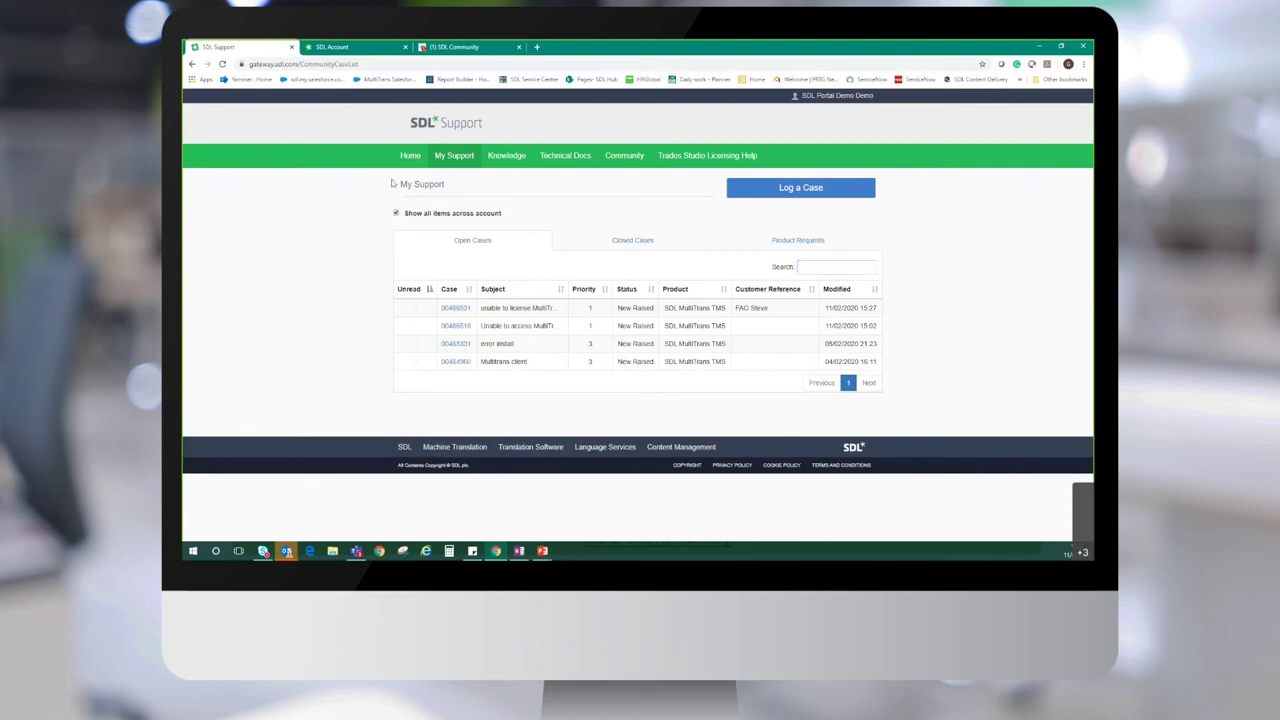
Return to the support Home page, then switch to the SDL Account browser tab
{"action": "left_click", "coordinate": [409, 157]}
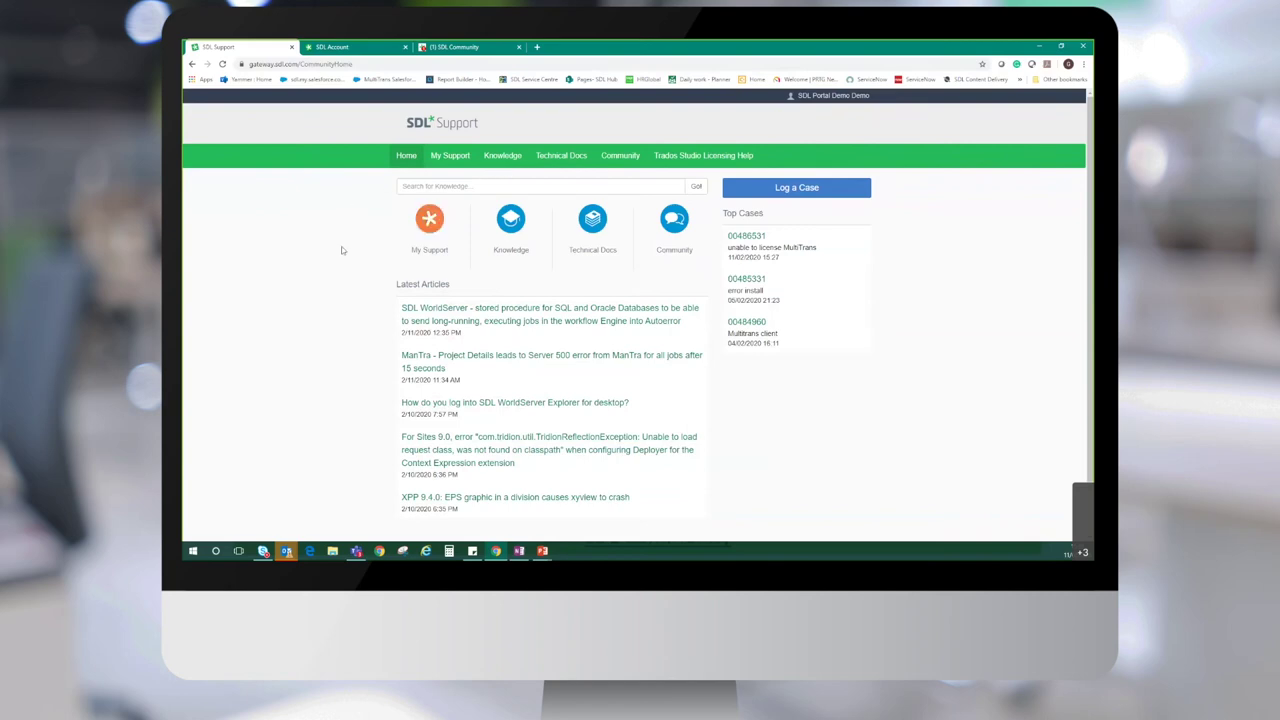
{"action": "left_click", "coordinate": [338, 50]}
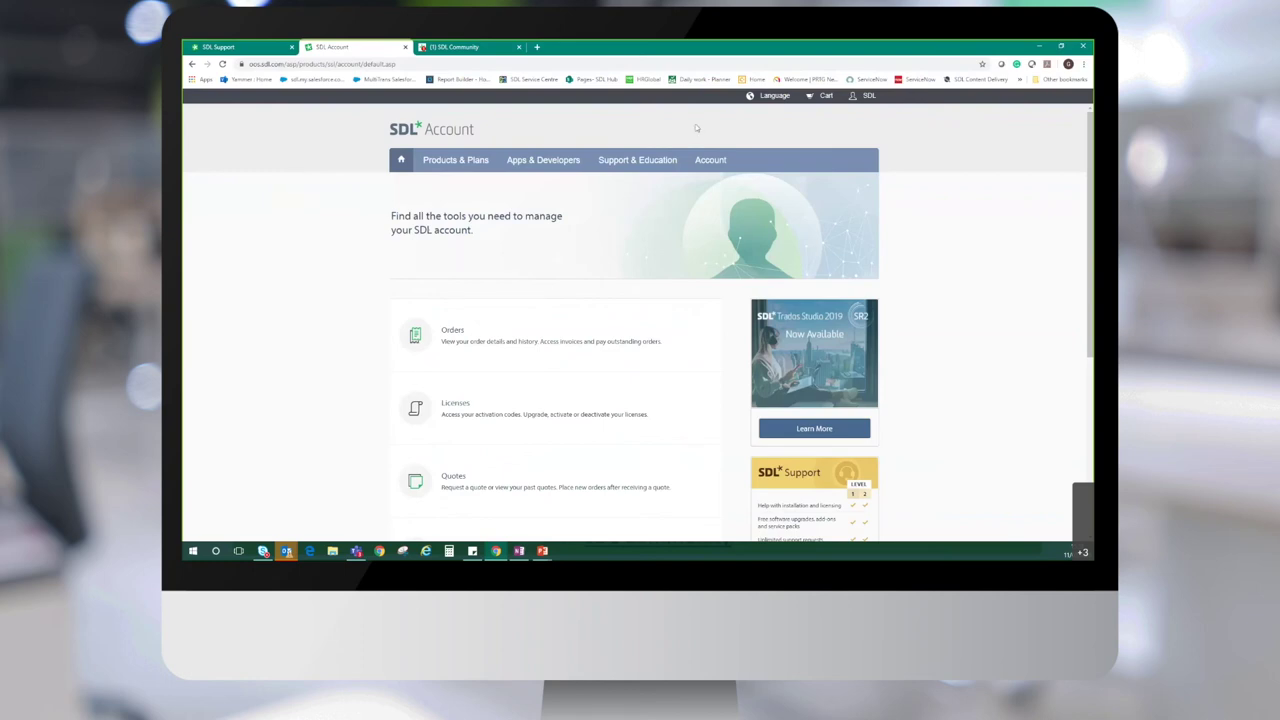
Open Account > Account Details and scroll down to the Account Contacts table
{"action": "mouse_move", "coordinate": [714, 166]}
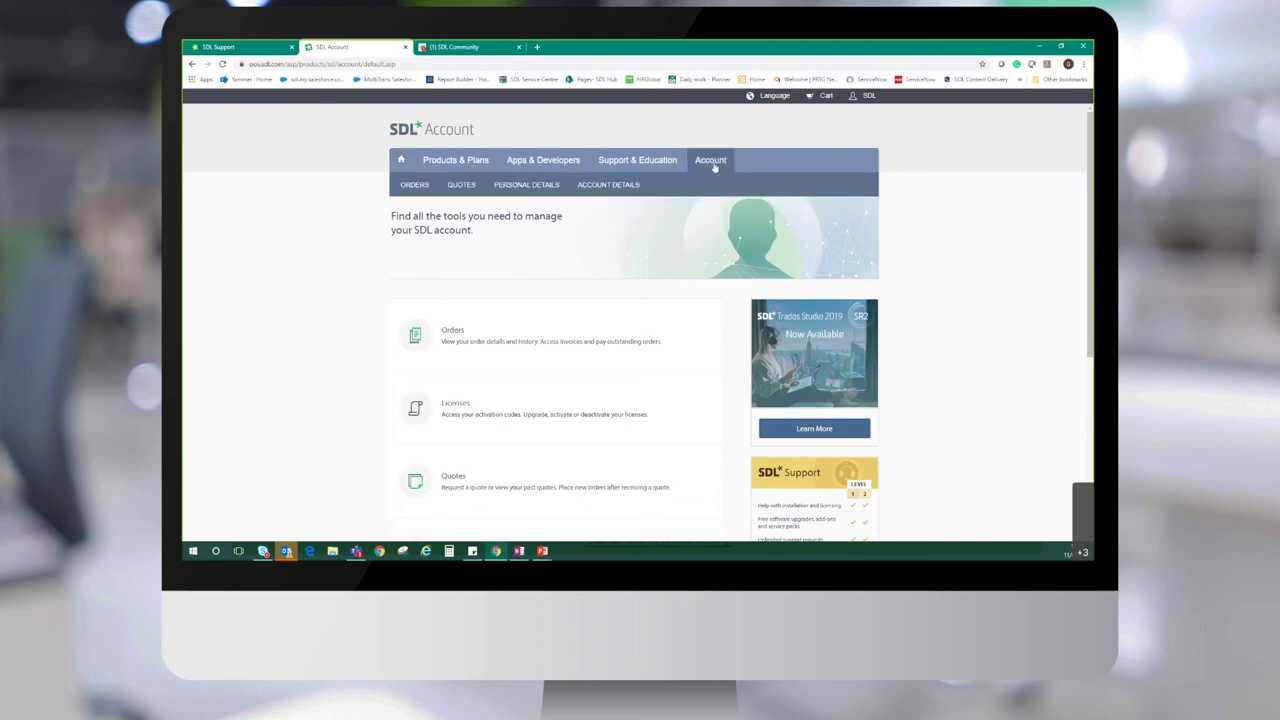
{"action": "left_click", "coordinate": [606, 190]}
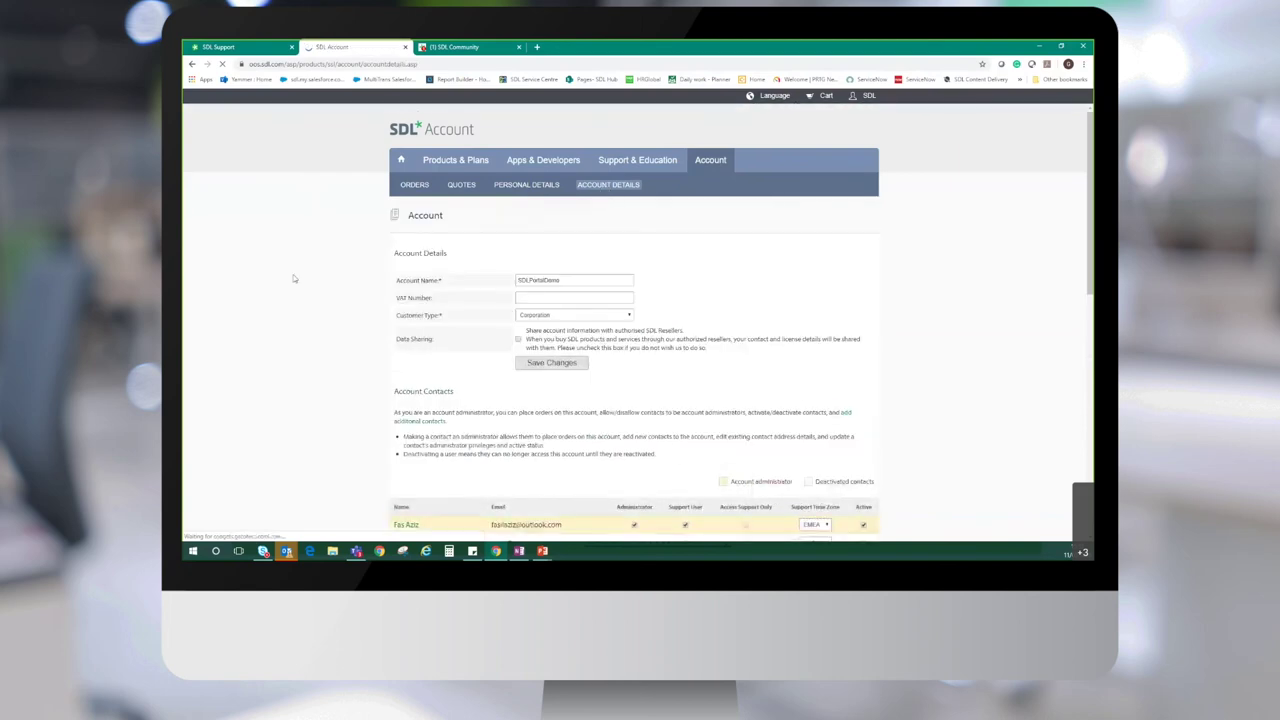
{"action": "scroll", "coordinate": [300, 277], "scroll_direction": "down", "scroll_amount": 2}
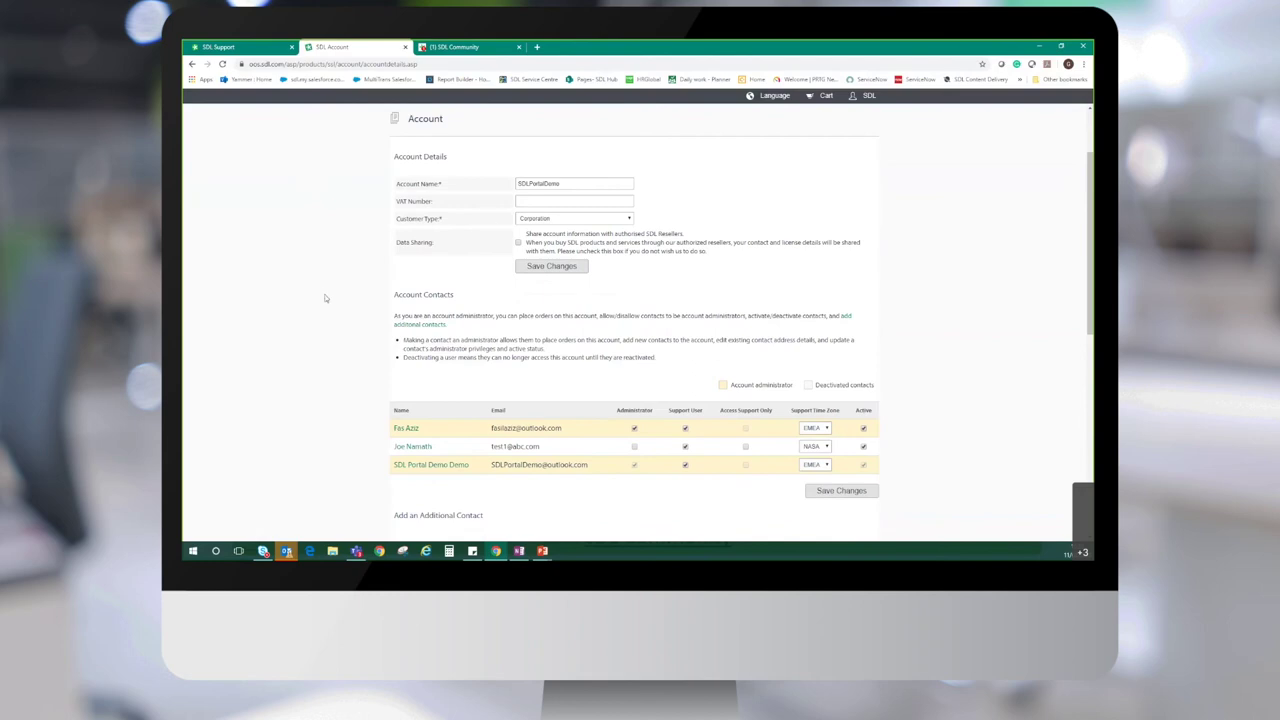
{"action": "scroll", "coordinate": [324, 296], "scroll_direction": "down", "scroll_amount": 3}
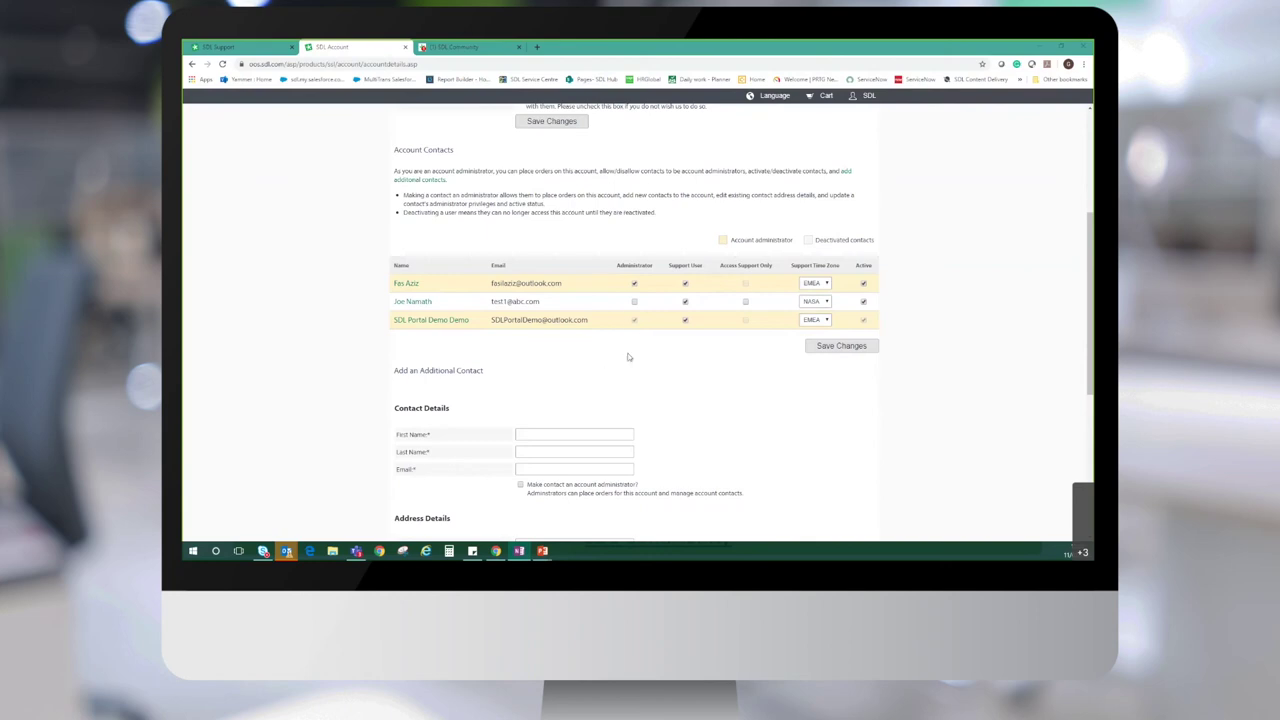
{"action": "scroll", "coordinate": [637, 369], "scroll_direction": "down", "scroll_amount": 1}
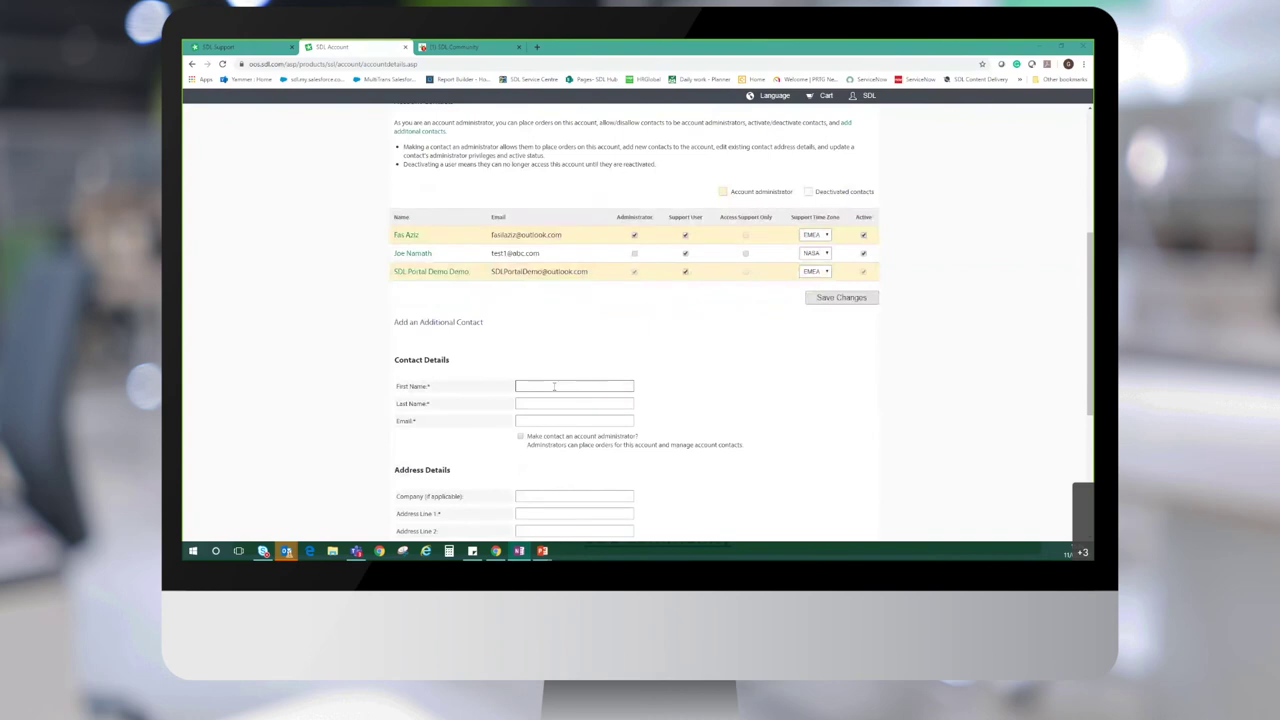
{"action": "left_click", "coordinate": [541, 404]}
{"action": "left_click", "coordinate": [531, 420]}
{"action": "scroll", "coordinate": [300, 463], "scroll_direction": "down", "scroll_amount": 2}
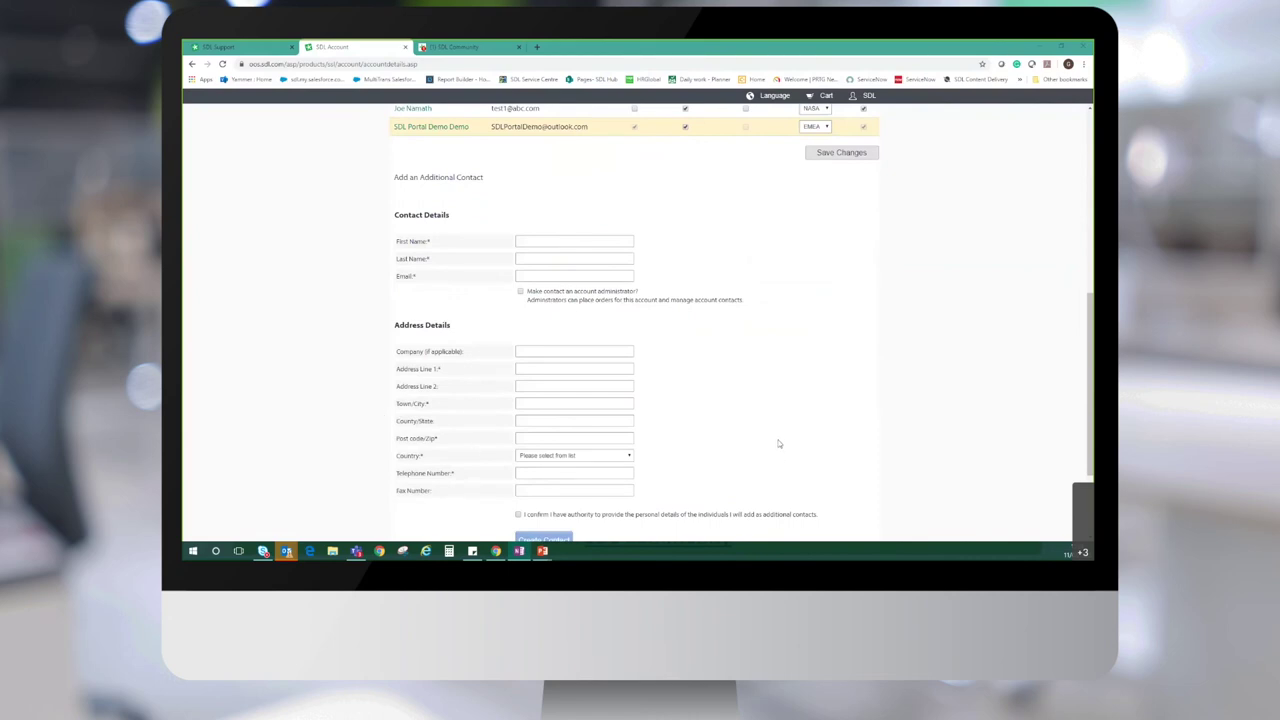
{"action": "scroll", "coordinate": [779, 441], "scroll_direction": "down", "scroll_amount": 1}
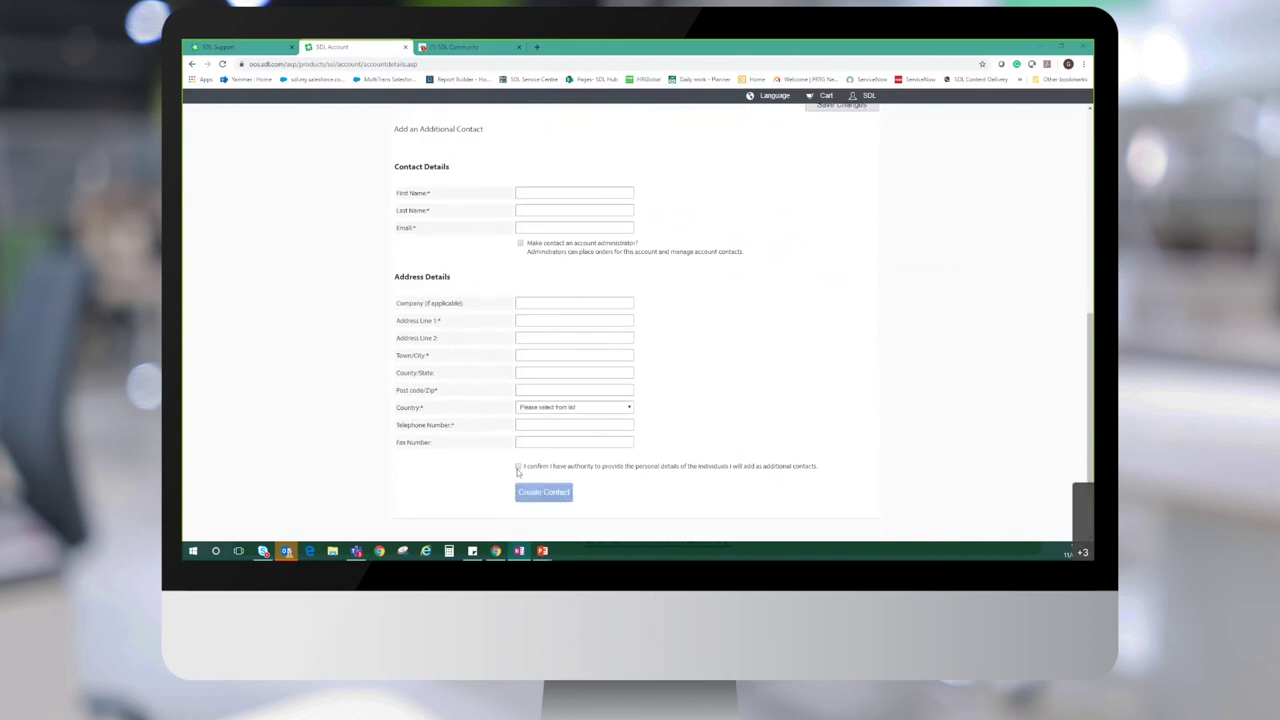
{"action": "scroll", "coordinate": [734, 497], "scroll_direction": "up", "scroll_amount": 2}
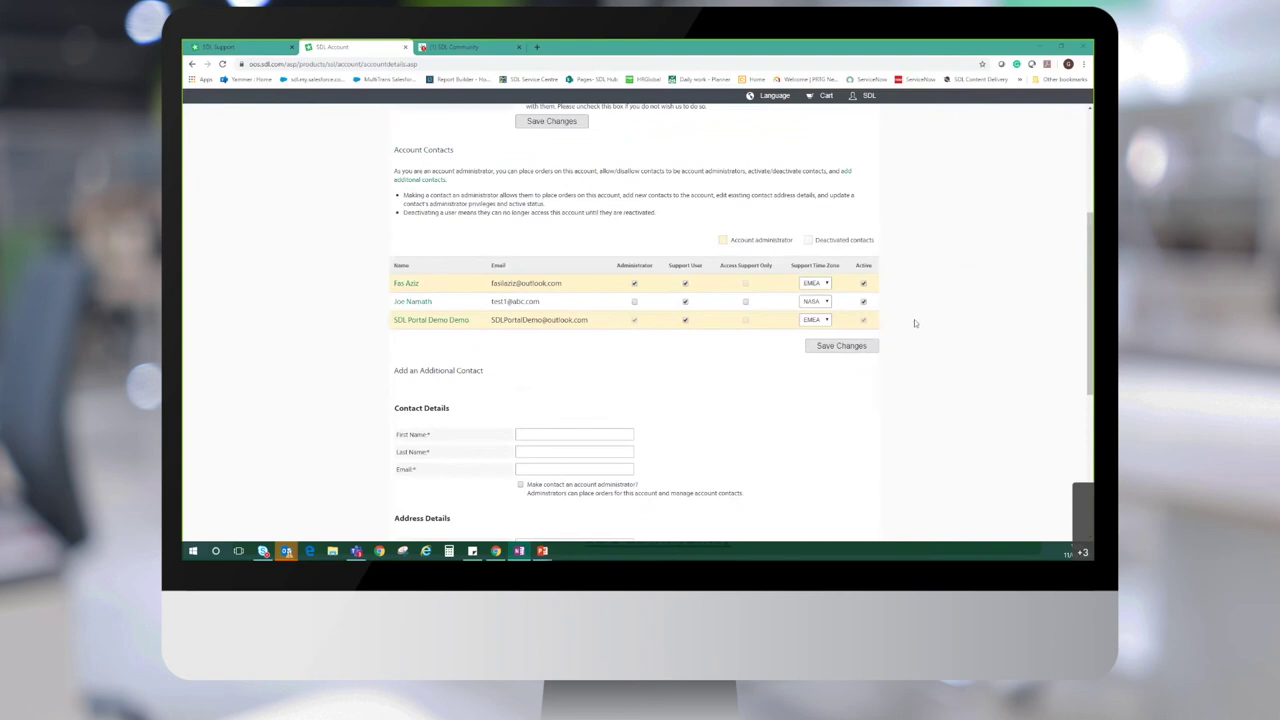
Uncheck Active for the second account contact, then review the account details above
{"action": "left_click", "coordinate": [863, 302]}
{"action": "left_click", "coordinate": [863, 302]}
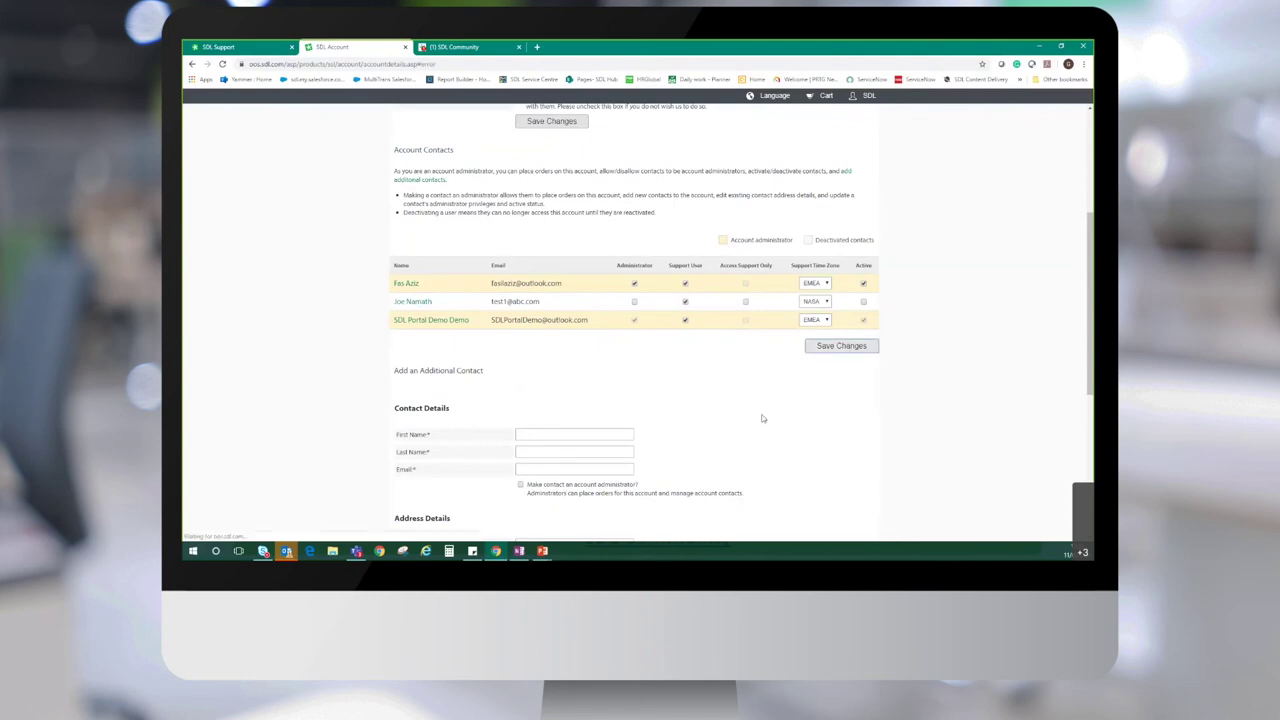
{"action": "scroll", "coordinate": [321, 374], "scroll_direction": "down", "scroll_amount": 4}
{"action": "scroll", "coordinate": [321, 374], "scroll_direction": "up", "scroll_amount": 3}
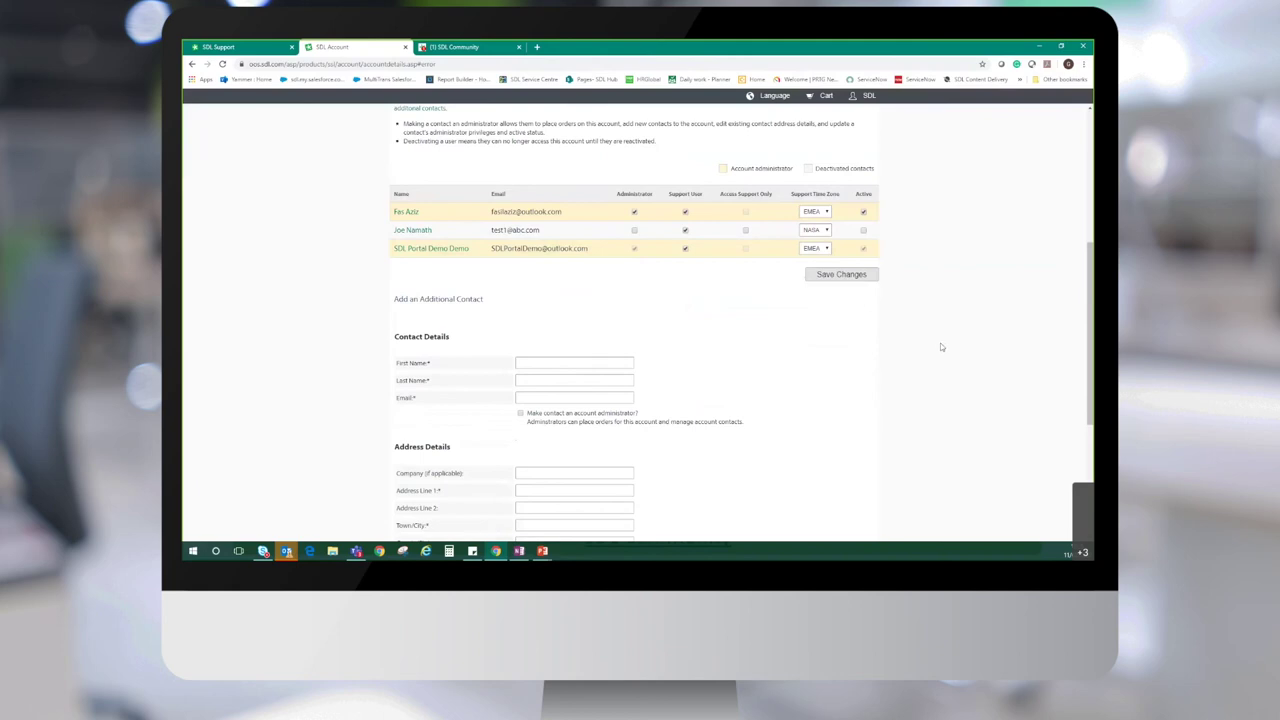
{"action": "scroll", "coordinate": [940, 347], "scroll_direction": "up", "scroll_amount": 3}
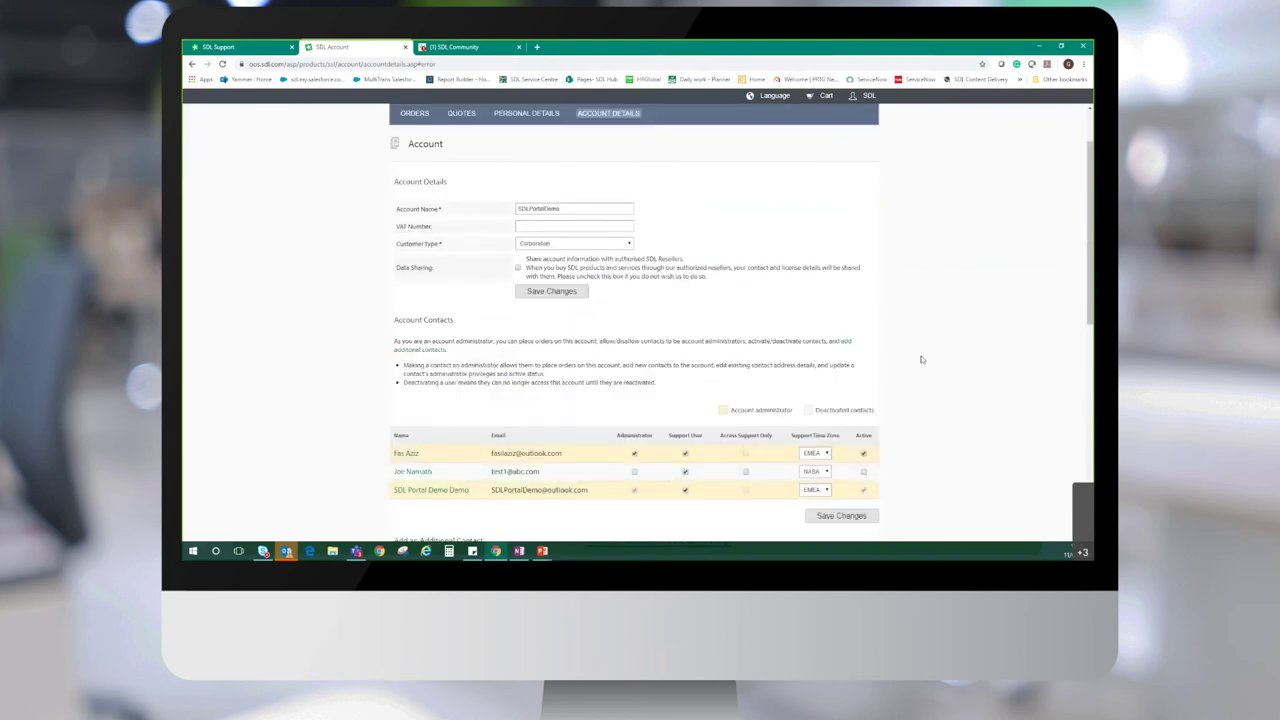
{"action": "scroll", "coordinate": [911, 368], "scroll_direction": "up", "scroll_amount": 1}
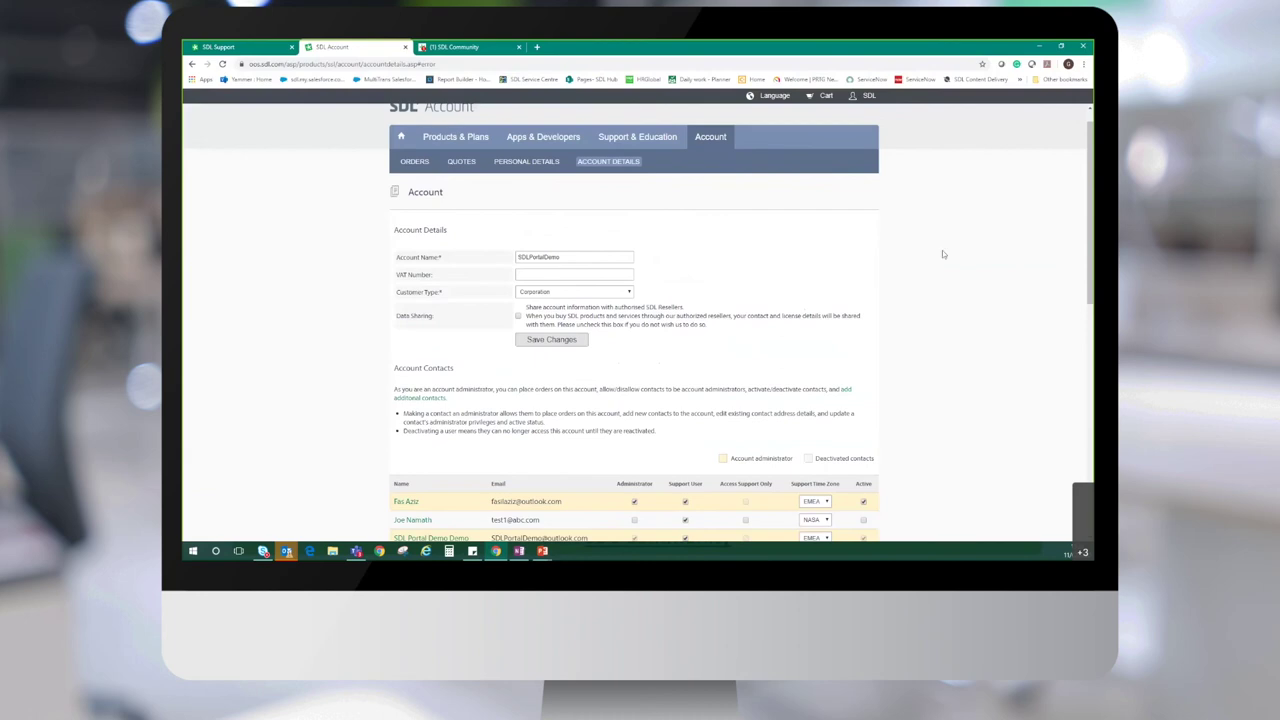
{"action": "scroll", "coordinate": [938, 270], "scroll_direction": "down", "scroll_amount": 1}
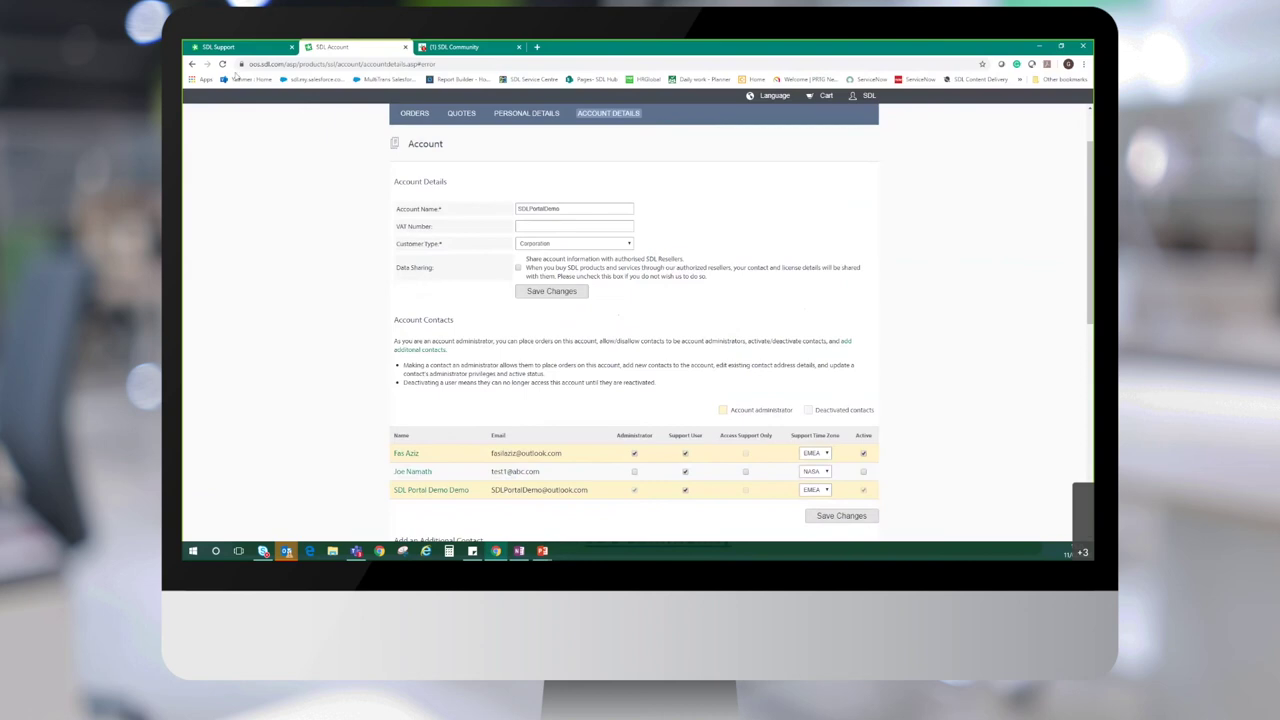
Glance at the SDL Support home tab, recheck the SDL Account contacts, then bring up SDL Community
{"action": "left_click", "coordinate": [238, 46]}
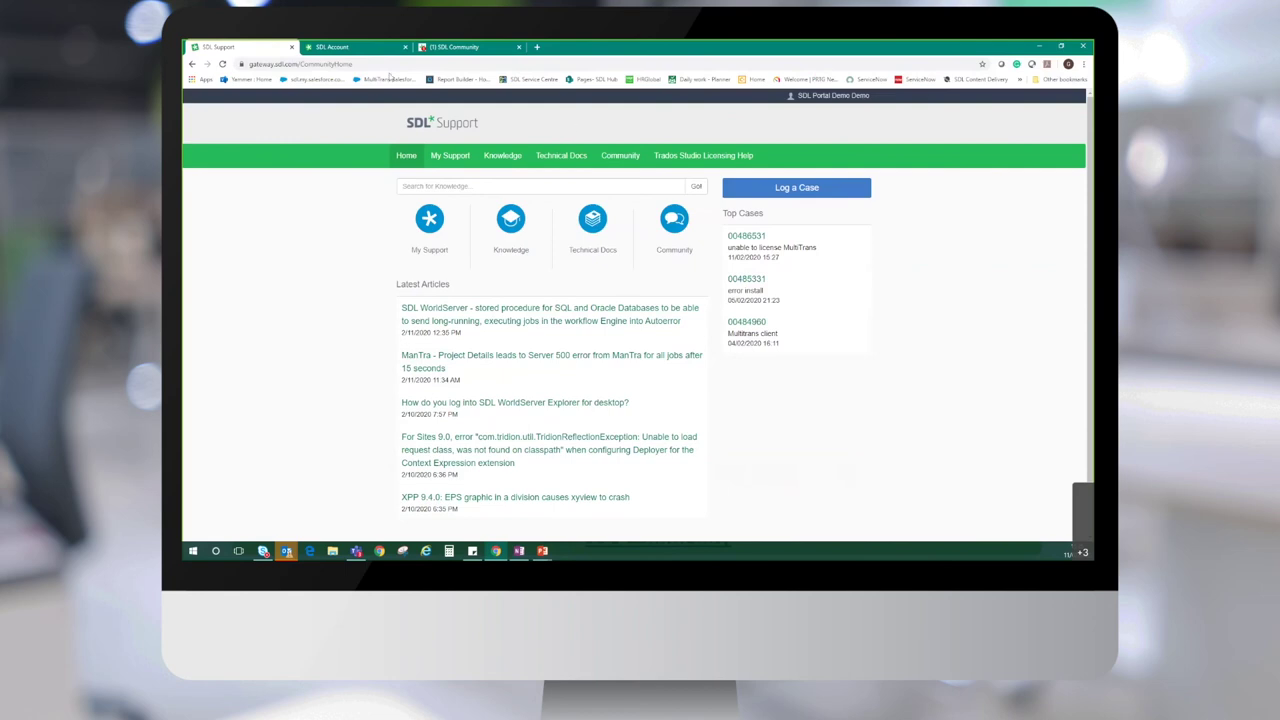
{"action": "left_click", "coordinate": [355, 52]}
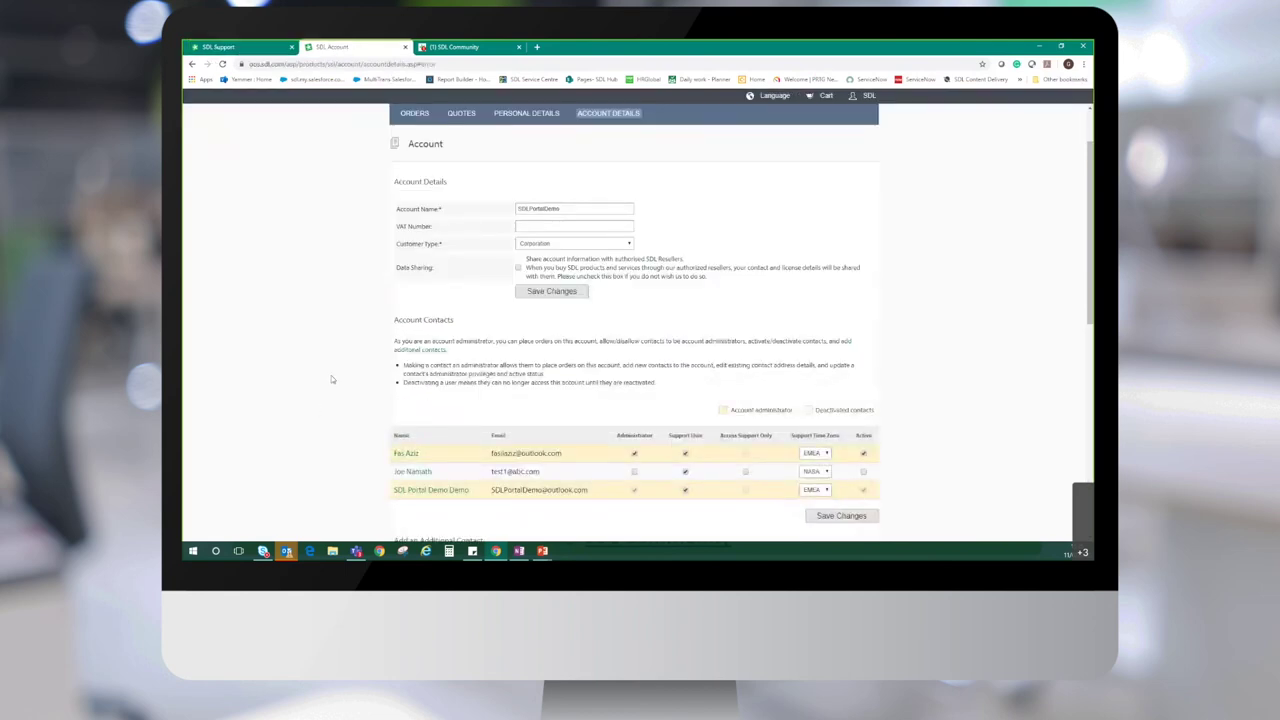
{"action": "scroll", "coordinate": [331, 379], "scroll_direction": "down", "scroll_amount": 3}
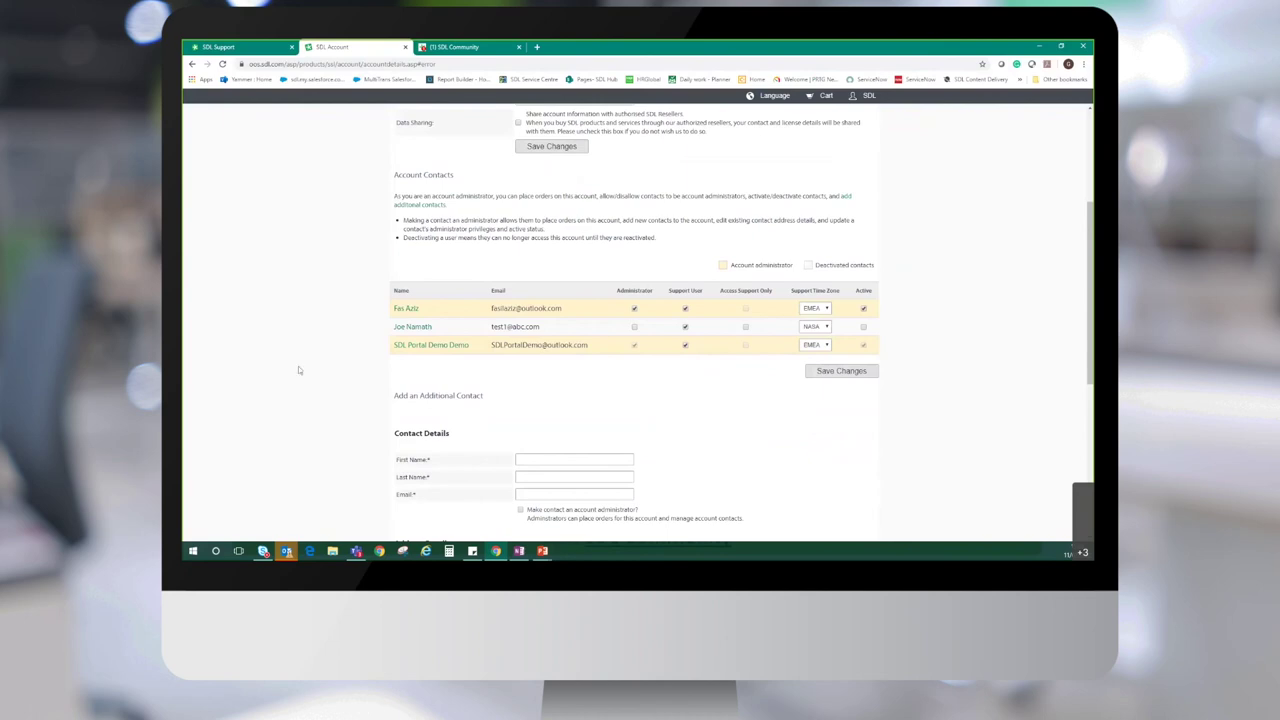
{"action": "left_click", "coordinate": [460, 47]}
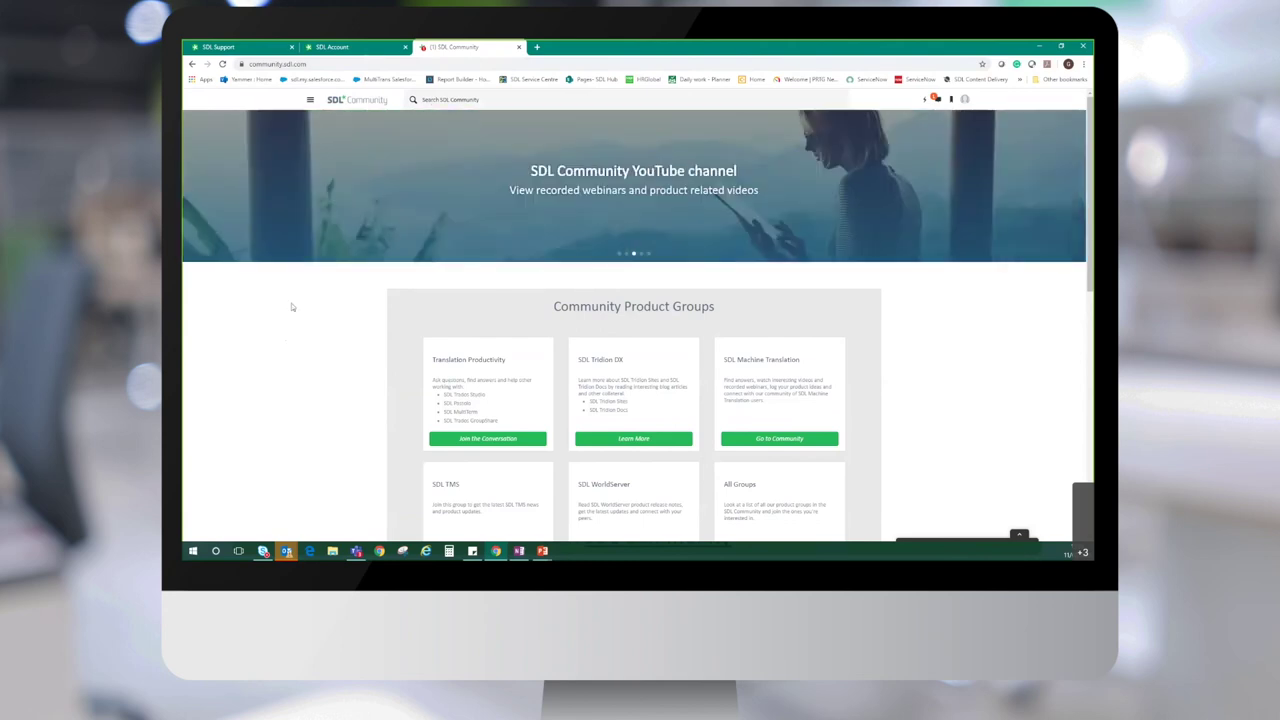
Search SDL Community for 'MultiTrans' and show only the matching Groups
{"action": "left_click", "coordinate": [435, 99]}
{"action": "type", "text": "Multi"}
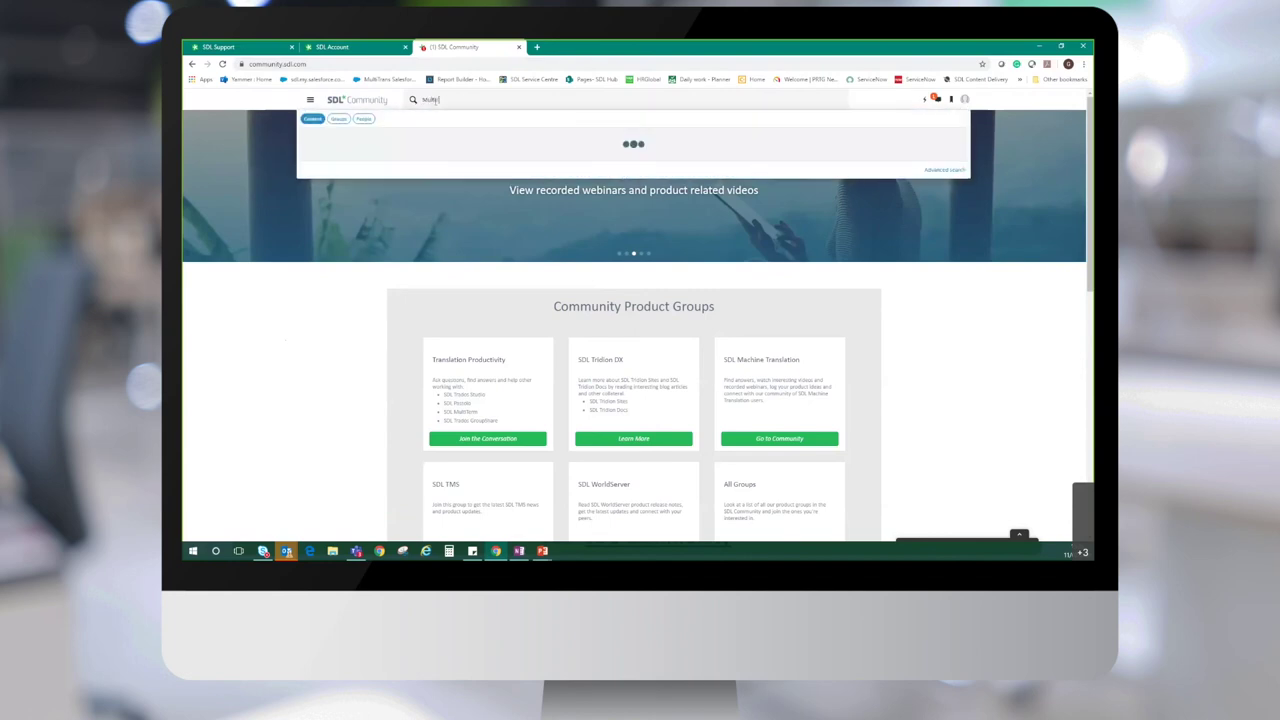
{"action": "type", "text": "Trans"}
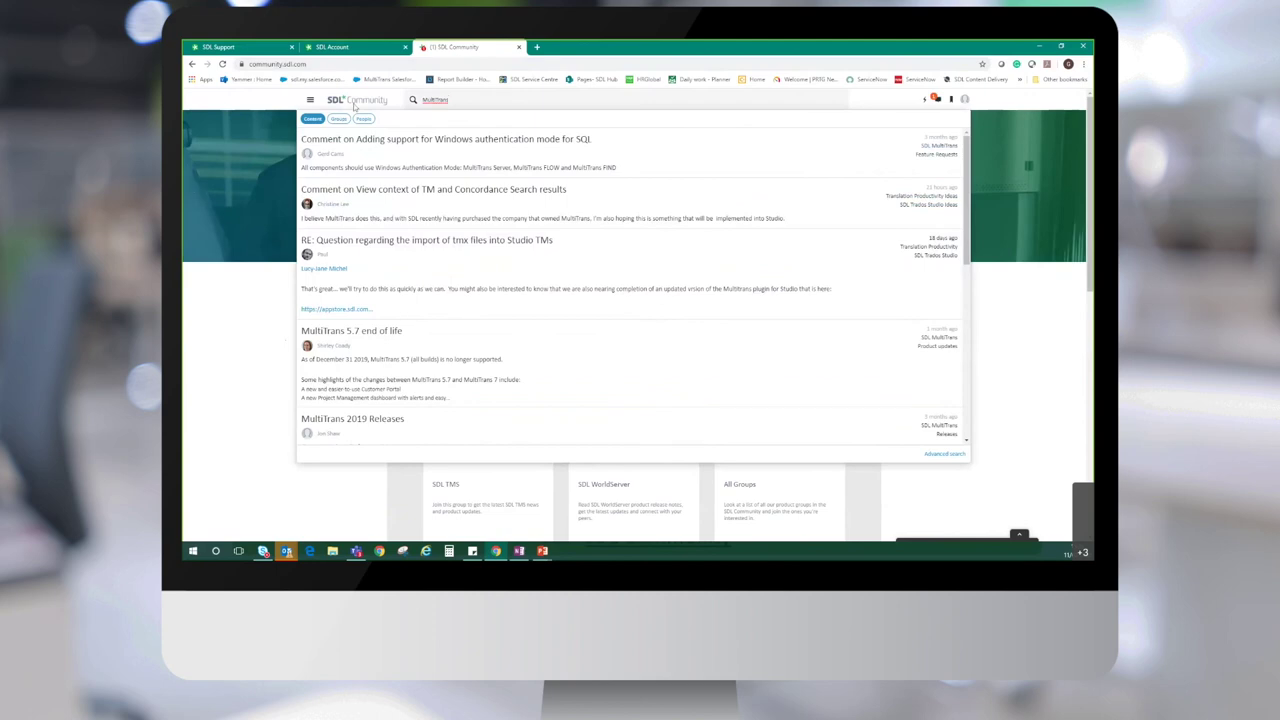
{"action": "left_click", "coordinate": [340, 119]}
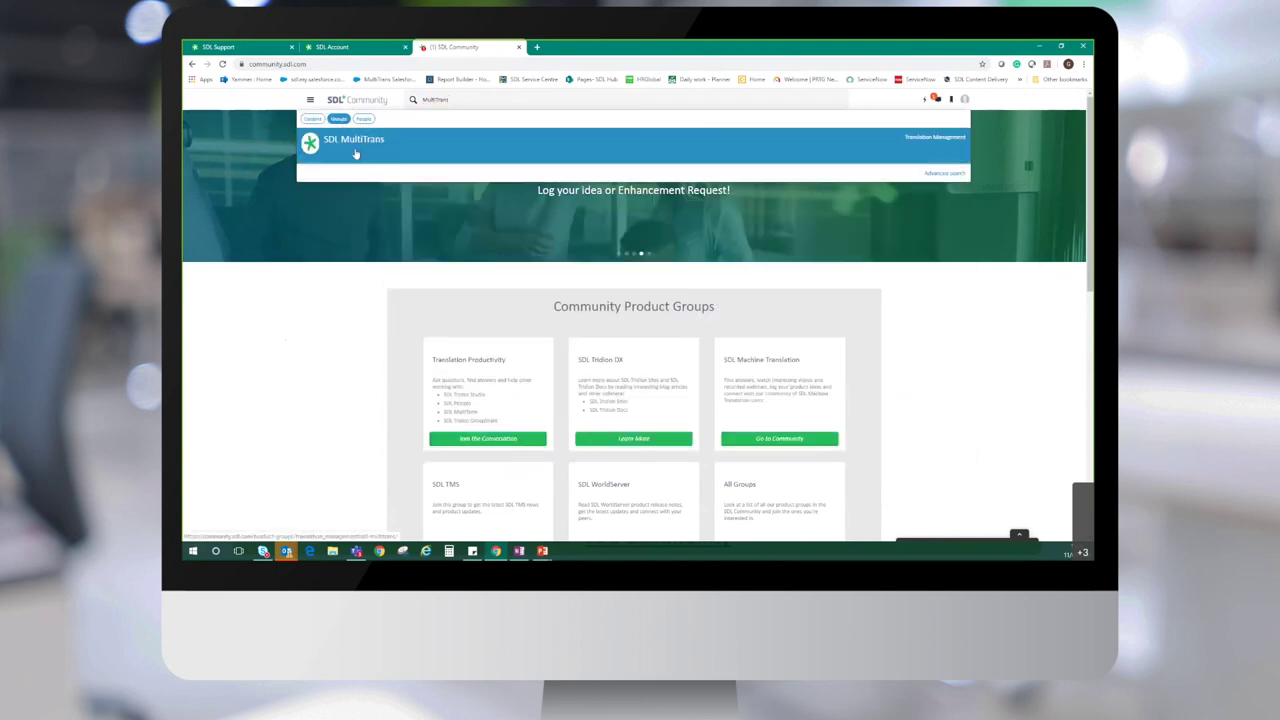
Open the SDL MultiTrans group from the Groups search results
{"action": "left_click", "coordinate": [355, 145]}
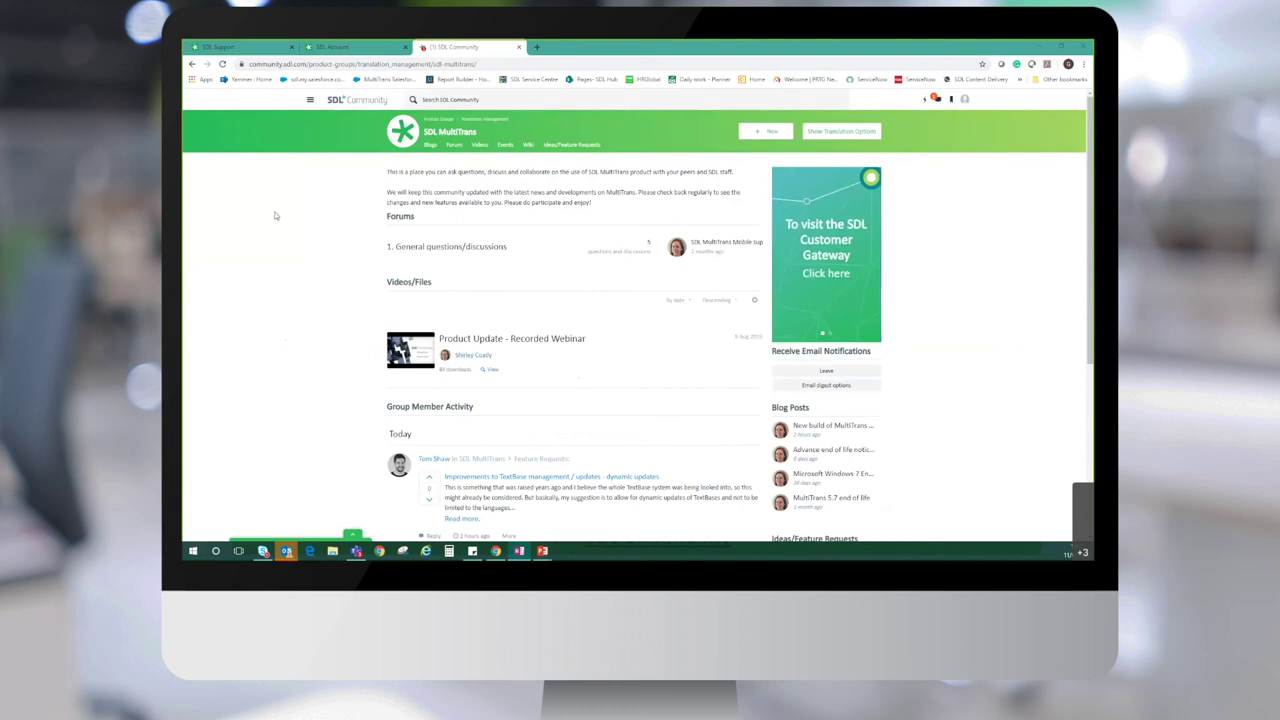
Open Support (SDL Customer Gateway) under Events & Resources and scroll through its videos and activity
{"action": "left_click", "coordinate": [310, 100]}
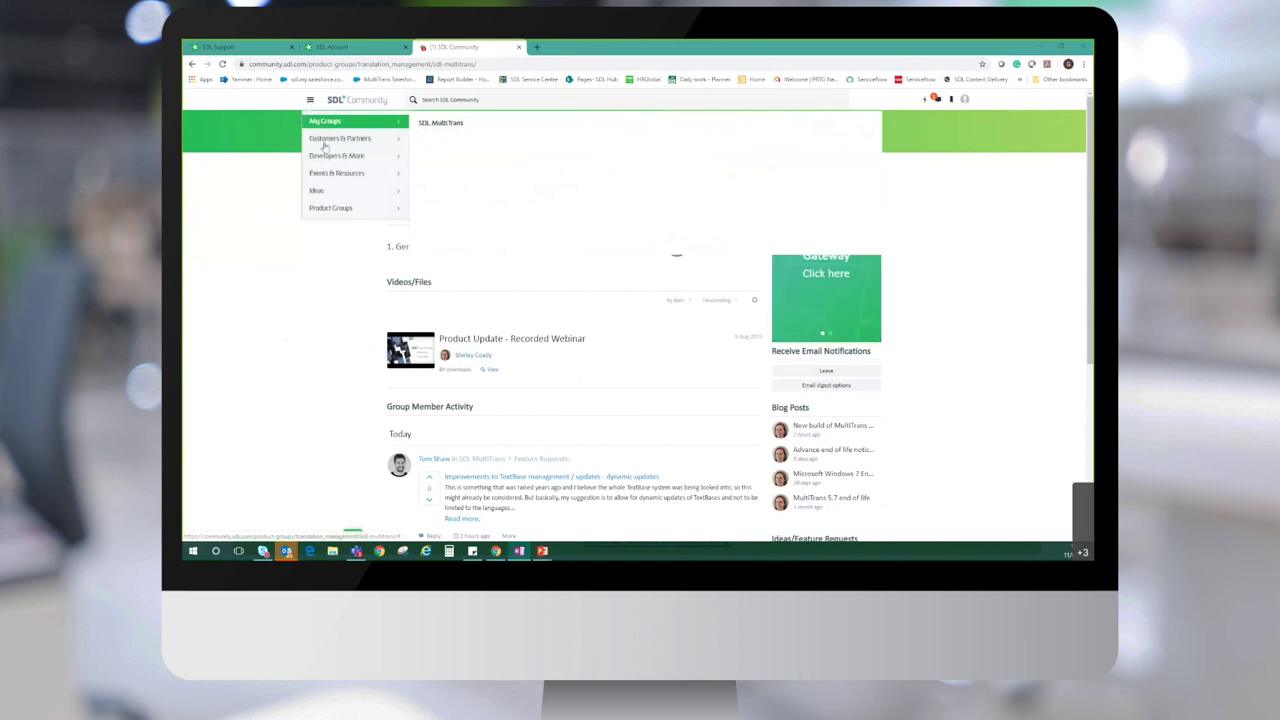
{"action": "mouse_move", "coordinate": [338, 177]}
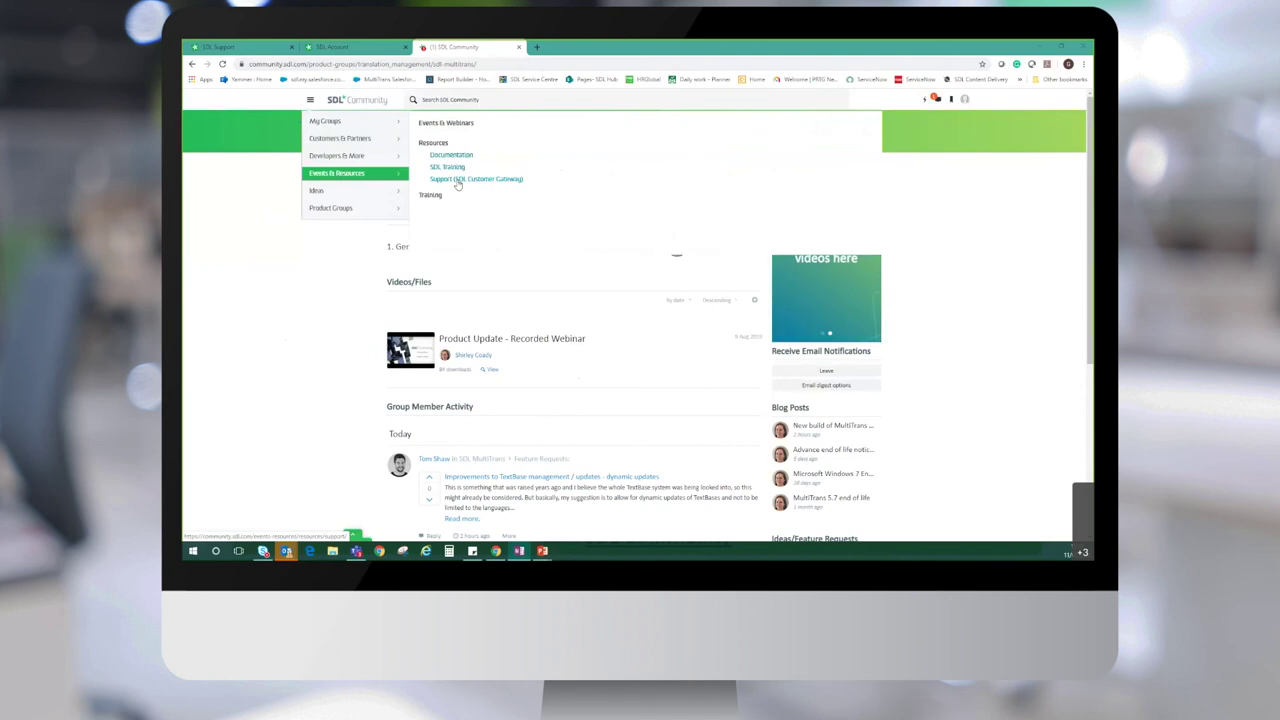
{"action": "left_click", "coordinate": [457, 180]}
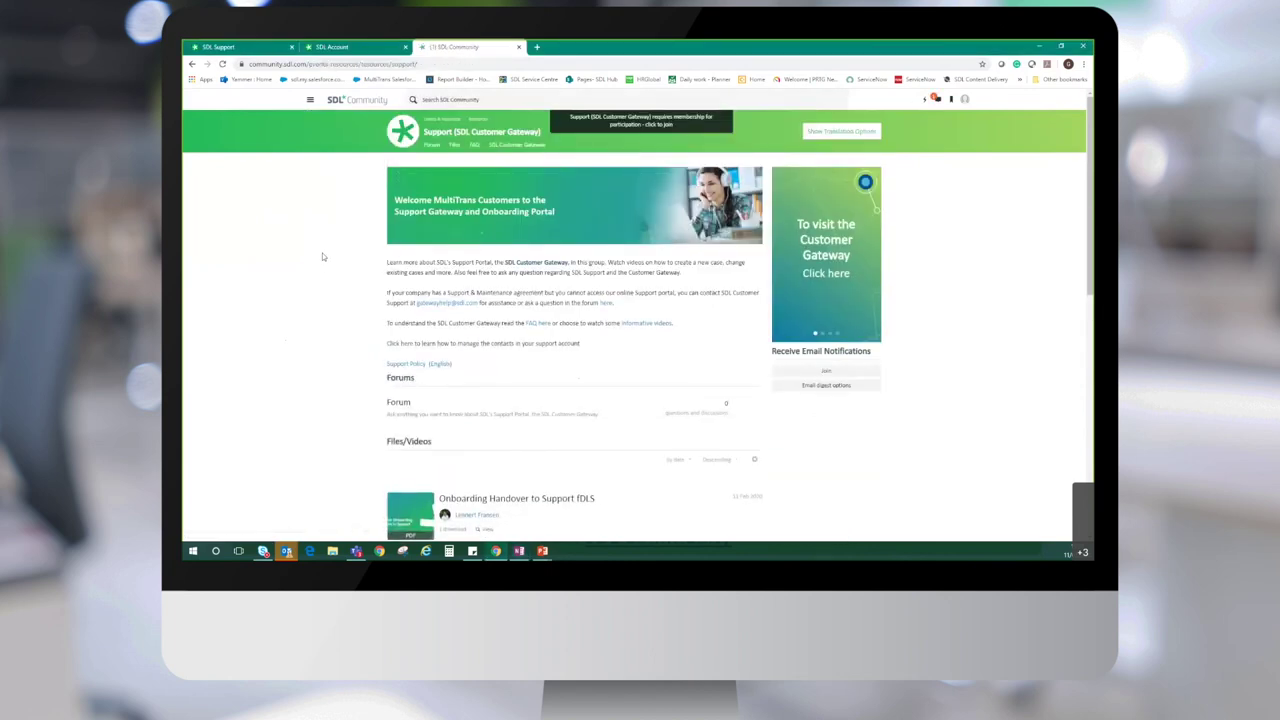
{"action": "scroll", "coordinate": [322, 257], "scroll_direction": "down", "scroll_amount": 2}
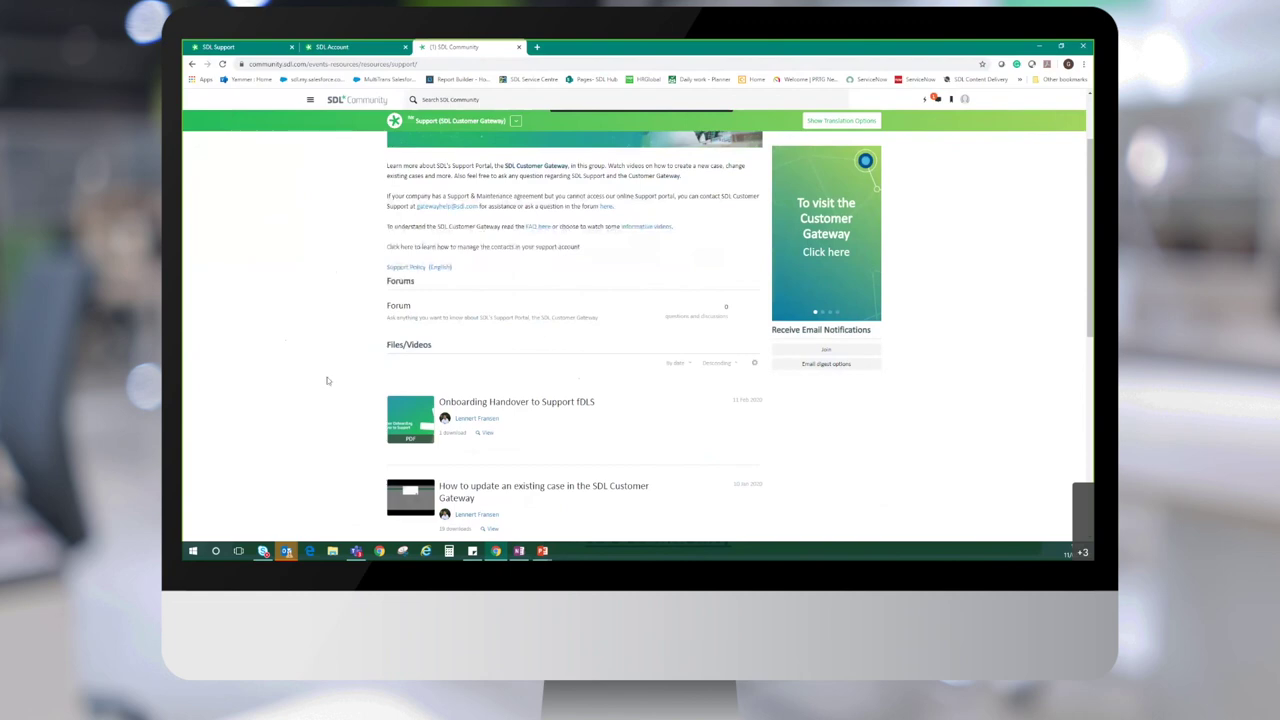
{"action": "scroll", "coordinate": [337, 476], "scroll_direction": "down", "scroll_amount": 4}
{"action": "scroll", "coordinate": [335, 472], "scroll_direction": "down", "scroll_amount": 5}
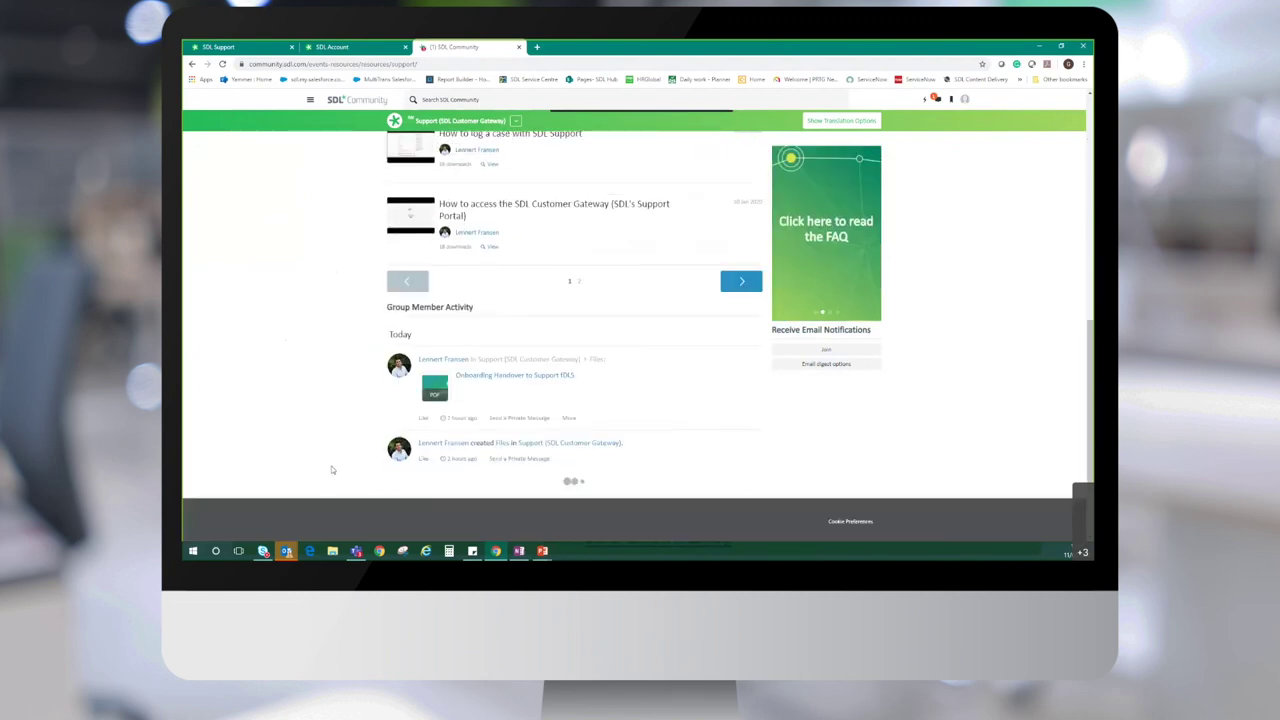
{"action": "scroll", "coordinate": [332, 469], "scroll_direction": "down", "scroll_amount": 1}
{"action": "scroll", "coordinate": [332, 366], "scroll_direction": "down", "scroll_amount": 5}
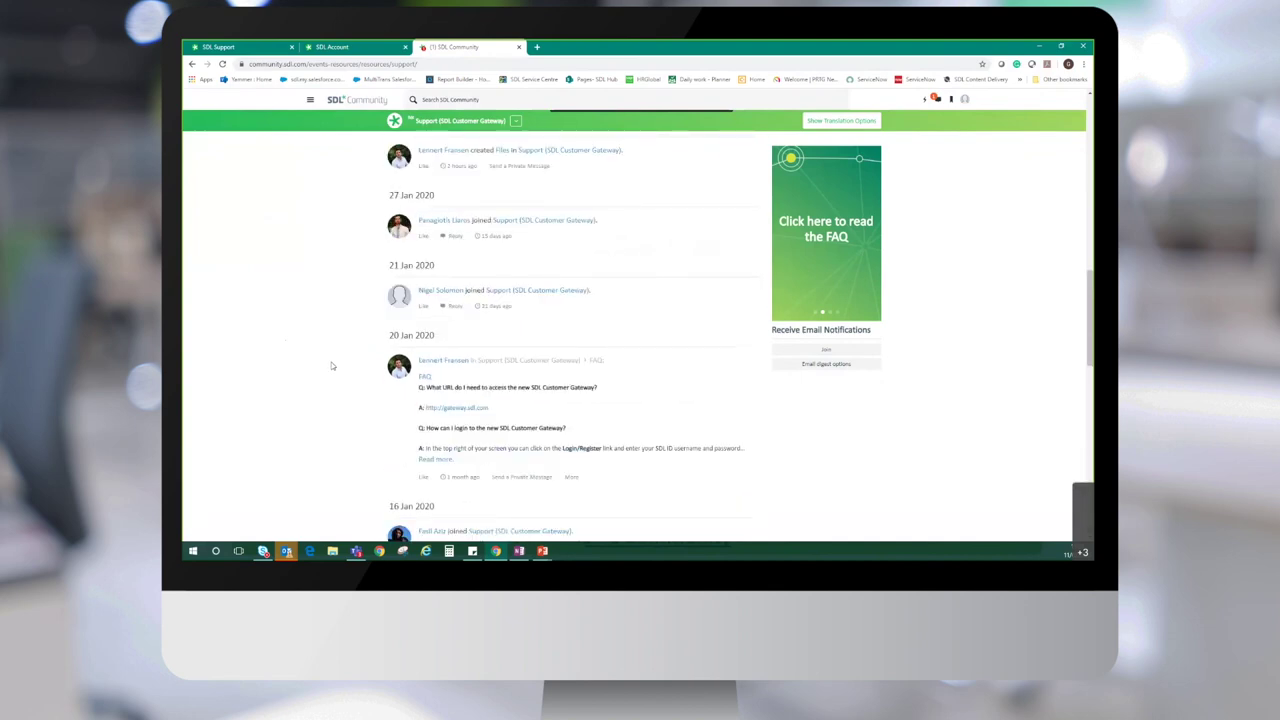
{"action": "scroll", "coordinate": [328, 364], "scroll_direction": "up", "scroll_amount": 10}
{"action": "scroll", "coordinate": [328, 366], "scroll_direction": "up", "scroll_amount": 2}
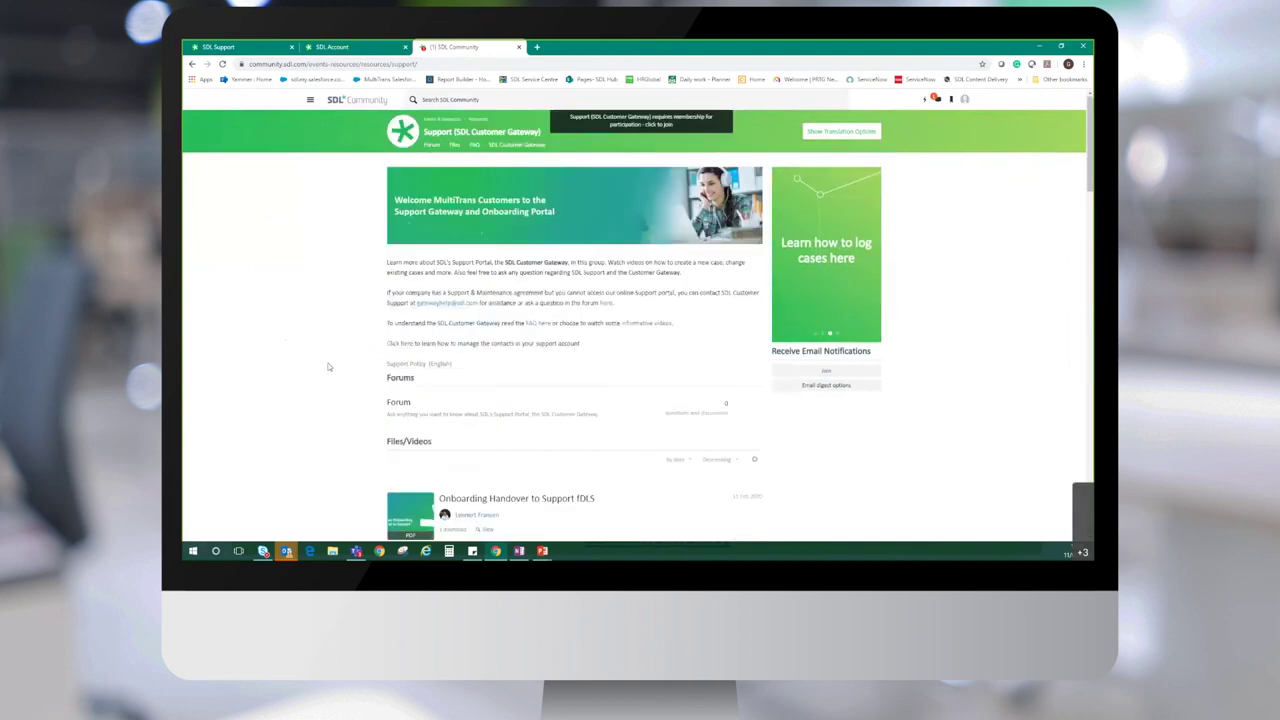